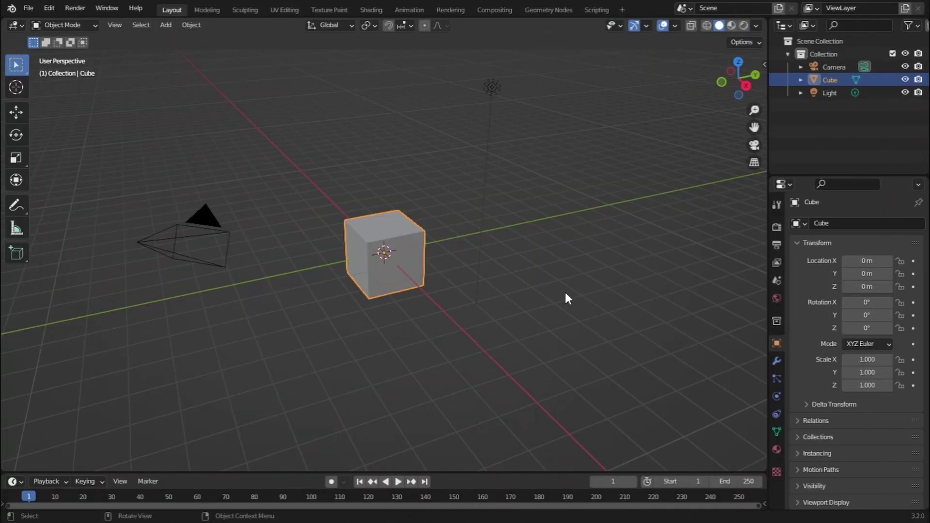
- Delete the default light and camera from the scene
{"action": "left_click", "coordinate": [491, 90]}
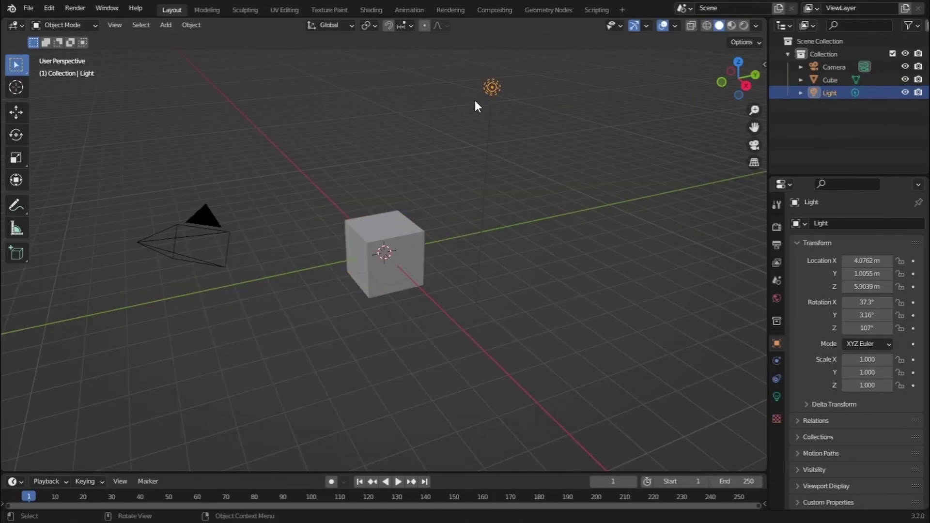
{"action": "key", "text": "Delete"}
{"action": "left_click", "coordinate": [184, 246]}
{"action": "key", "text": "Delete"}
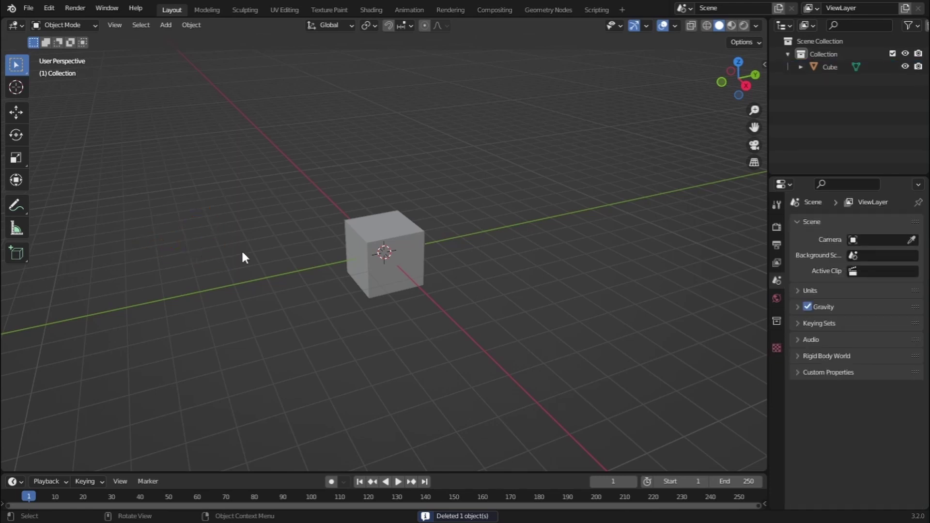
- Set the default cube's Z dimension to 1.7 m
{"action": "left_click", "coordinate": [416, 262]}
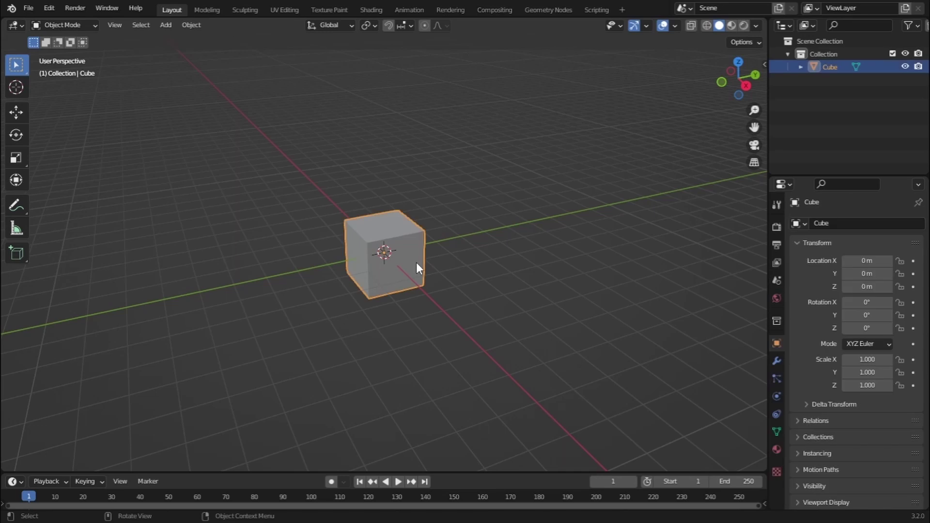
{"action": "key", "text": "n"}
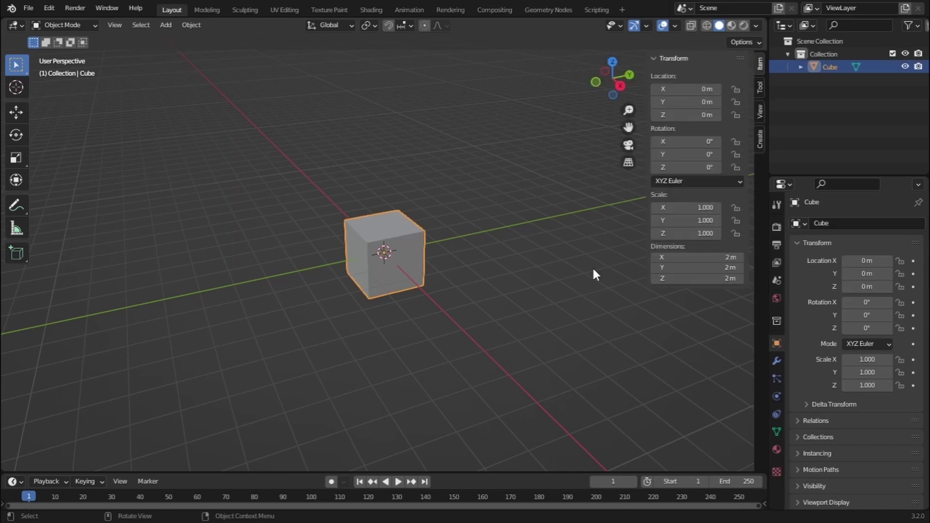
{"action": "double_click", "coordinate": [715, 278]}
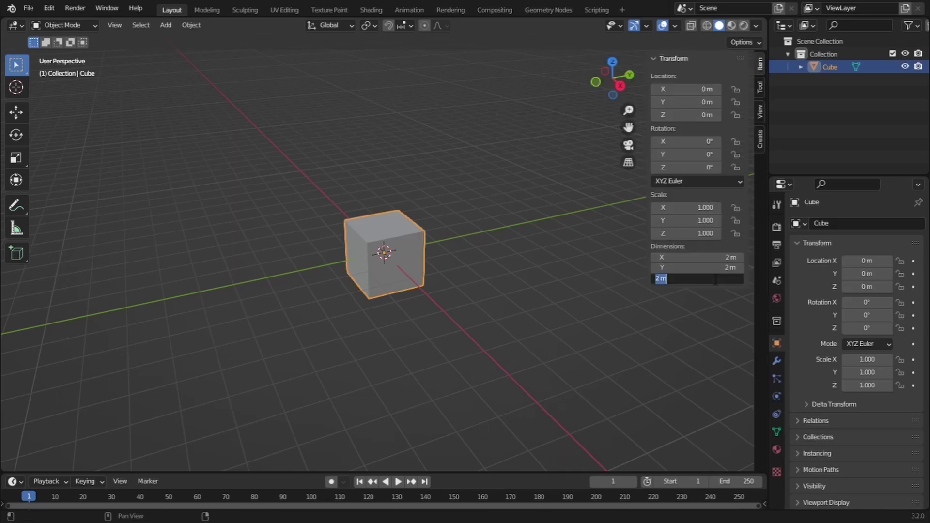
{"action": "type", "text": "1.7"}
{"action": "key", "text": "Return"}
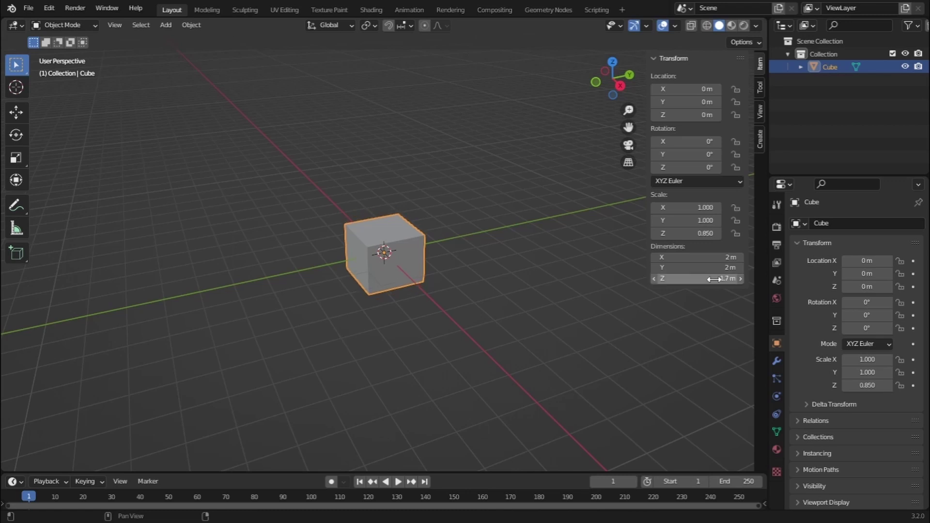
- Lock the cube's Z scale and shrink the cube to about 0.76 m in X and Y
{"action": "left_click", "coordinate": [736, 234]}
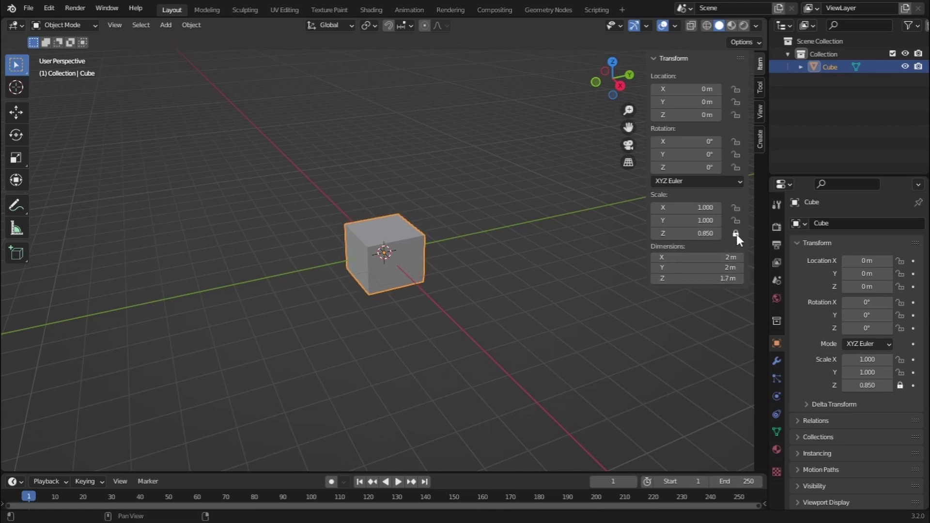
{"action": "key", "text": "s"}
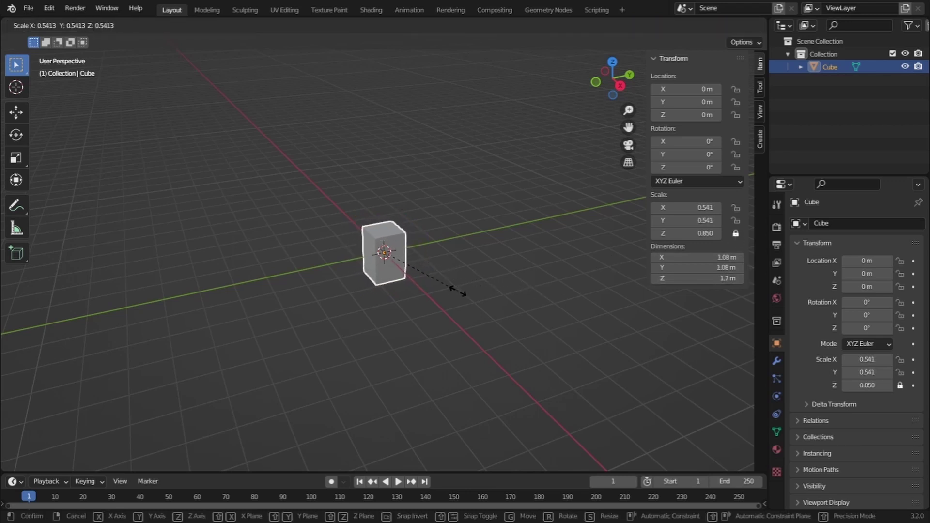
{"action": "left_click", "coordinate": [429, 290]}
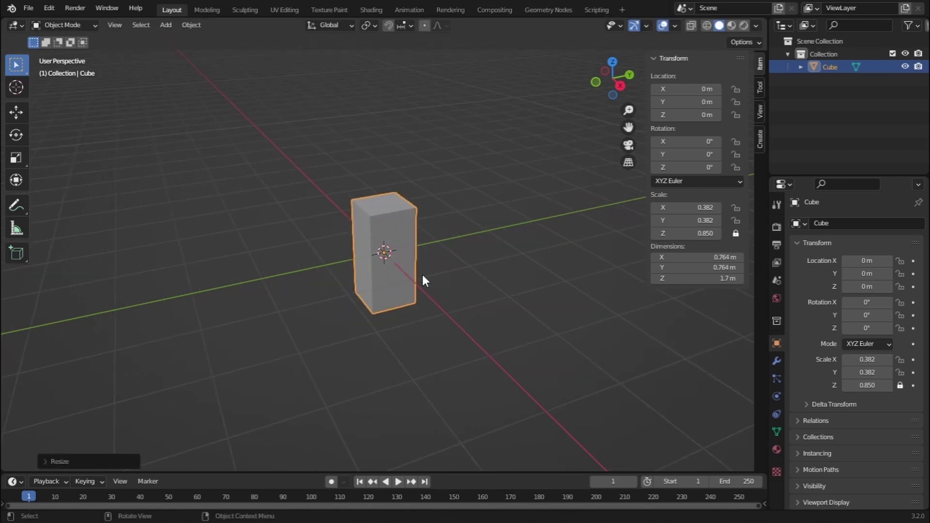
{"action": "key", "text": "n"}
- Raise the tall block about 0.83 m along Z onto the ground line and shift it about 2.28 m along negative X
{"action": "middle_click_drag", "start_coordinate": [481, 258], "coordinate": [505, 257]}
{"action": "key", "text": "KP_1"}
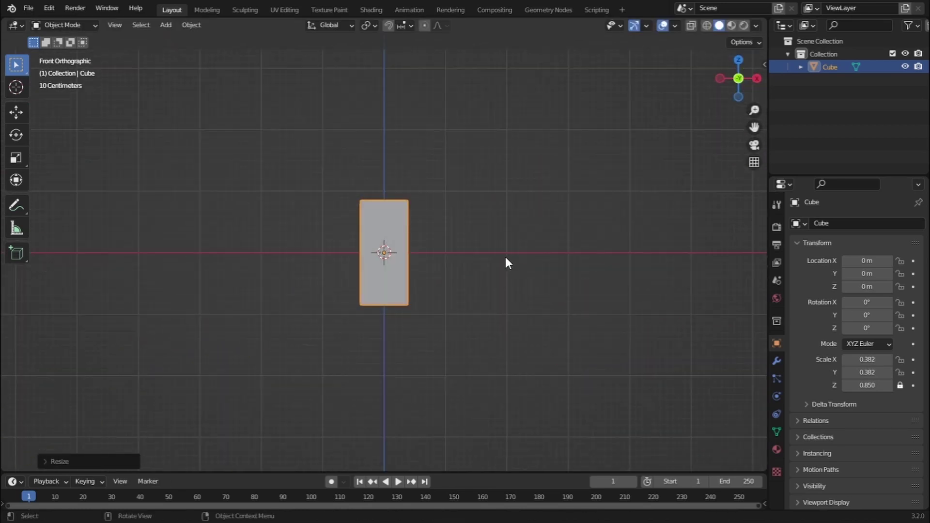
{"action": "key", "text": "g"}
{"action": "key", "text": "z"}
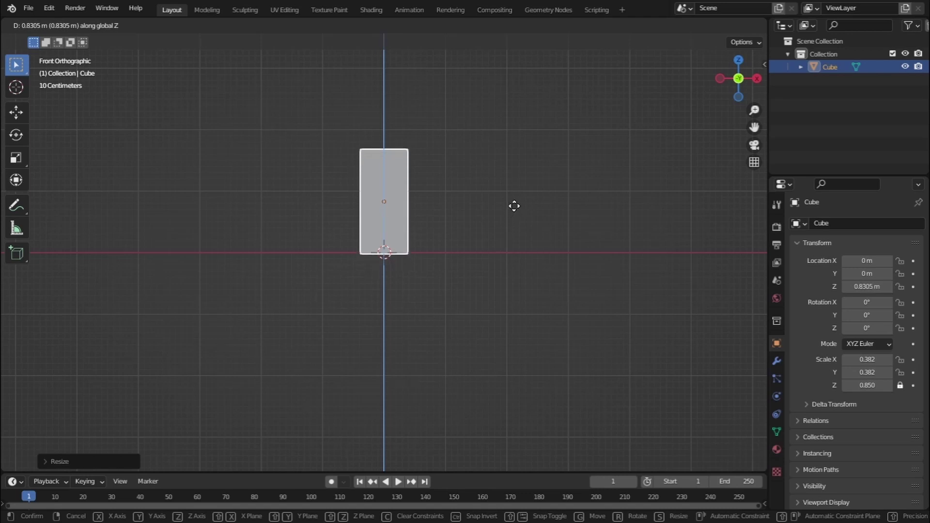
{"action": "left_click", "coordinate": [514, 206]}
{"action": "key", "text": "g"}
{"action": "key", "text": "x"}
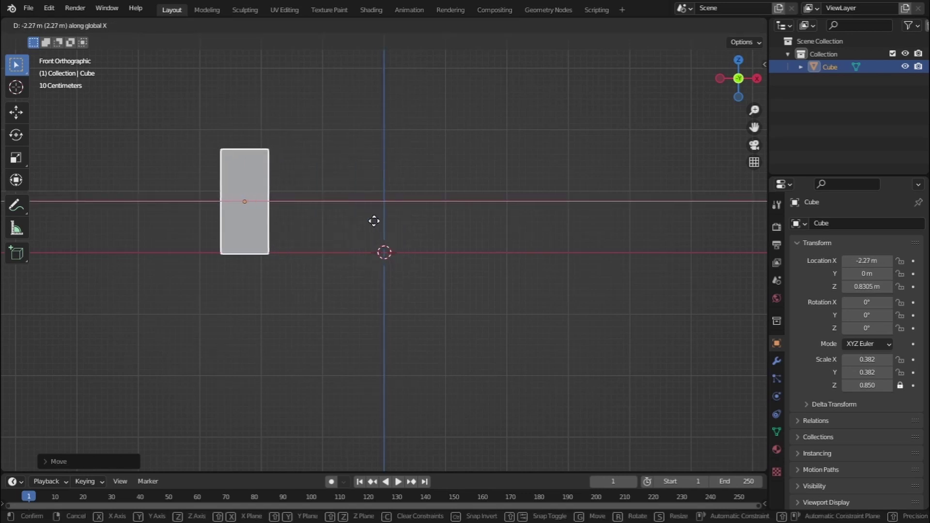
{"action": "left_click", "coordinate": [374, 221]}
- Add a new cube at the origin and raise it about 1 m along Z so its base meets the ground line
{"action": "middle_click_drag", "start_coordinate": [374, 221], "coordinate": [365, 285]}
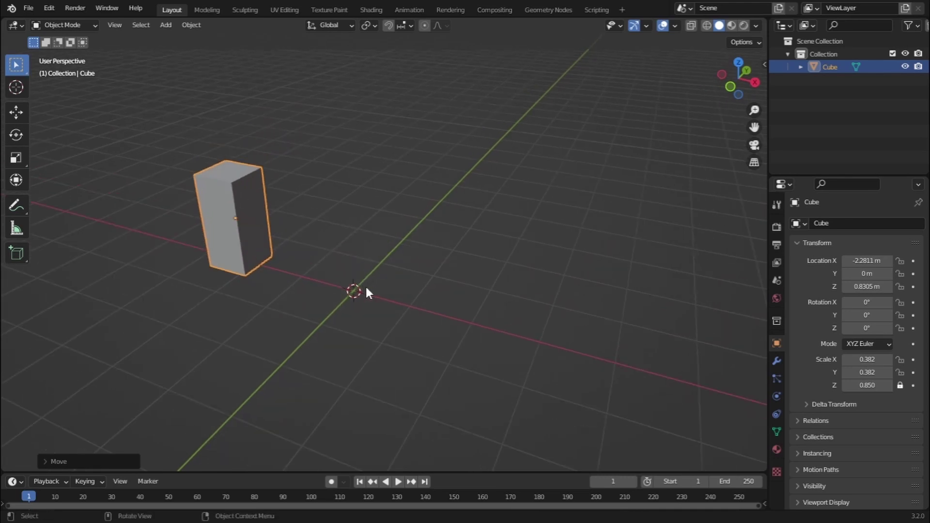
{"action": "left_click", "coordinate": [167, 25]}
{"action": "mouse_move", "coordinate": [182, 39]}
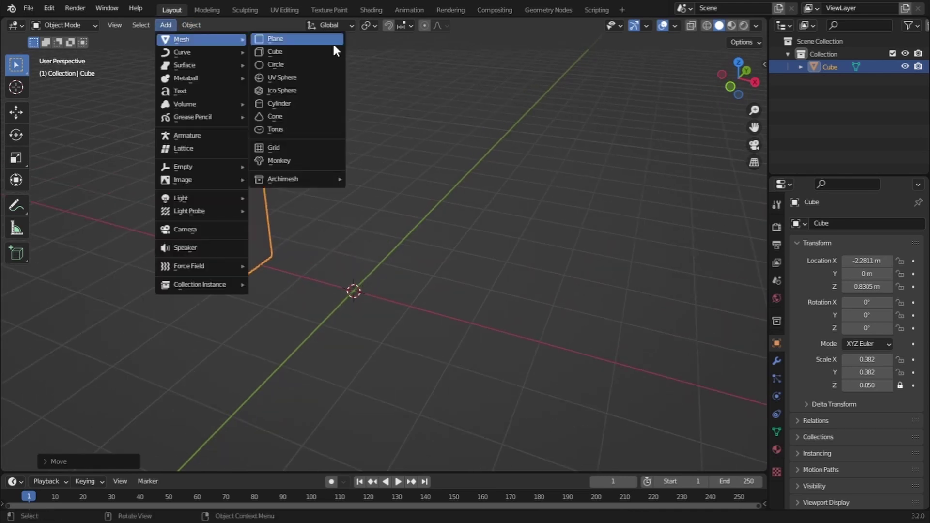
{"action": "left_click", "coordinate": [301, 52]}
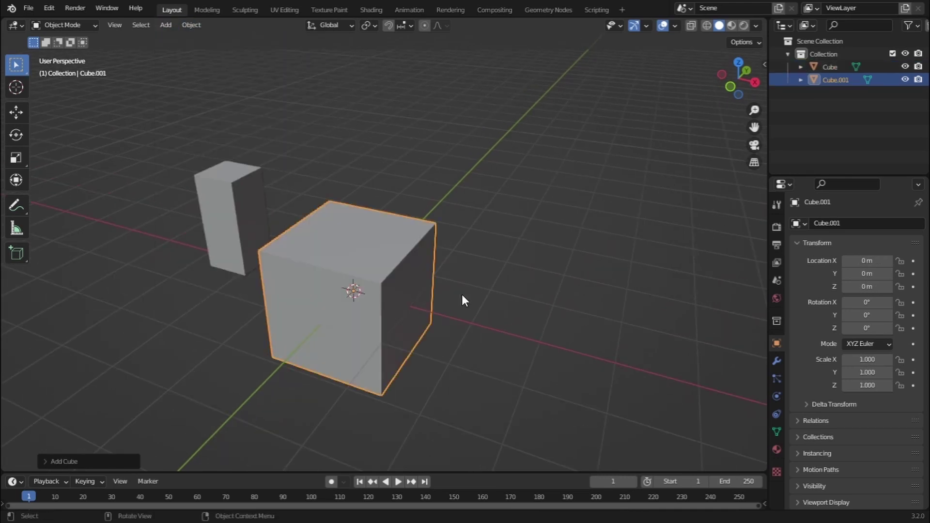
{"action": "key", "text": "KP_1"}
{"action": "key", "text": "g"}
{"action": "key", "text": "z"}
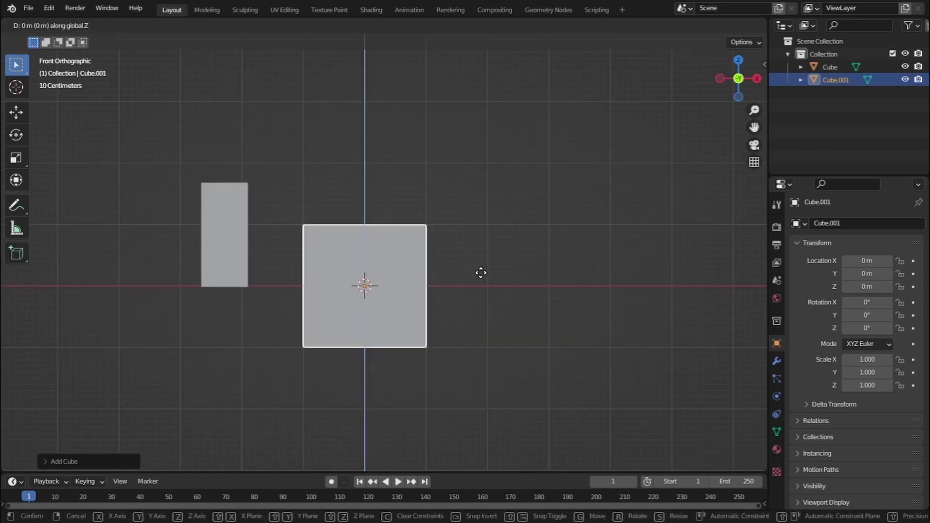
{"action": "left_click", "coordinate": [495, 233]}
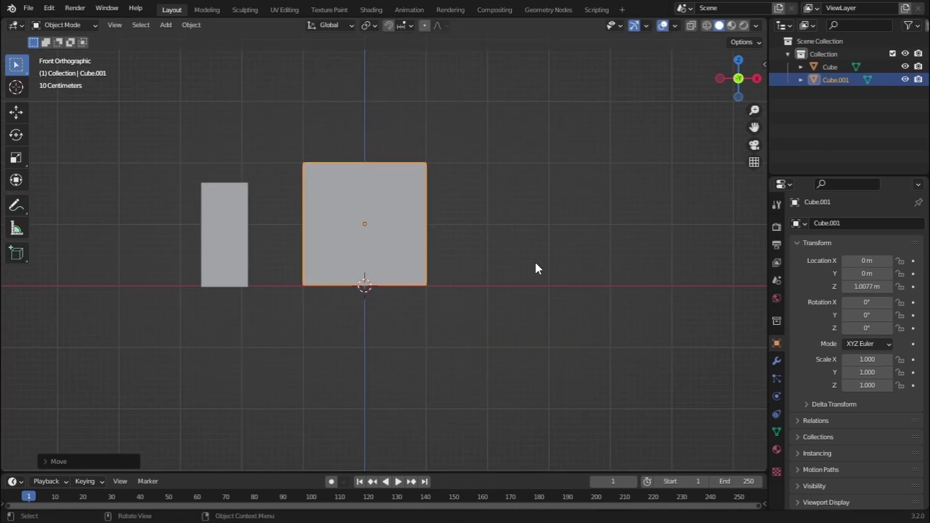
- Scale the new cube uniformly to about 0.333 and lower it along Z to about 0.33 m, resting on the ground line
{"action": "key", "text": "s"}
{"action": "left_click", "coordinate": [418, 248]}
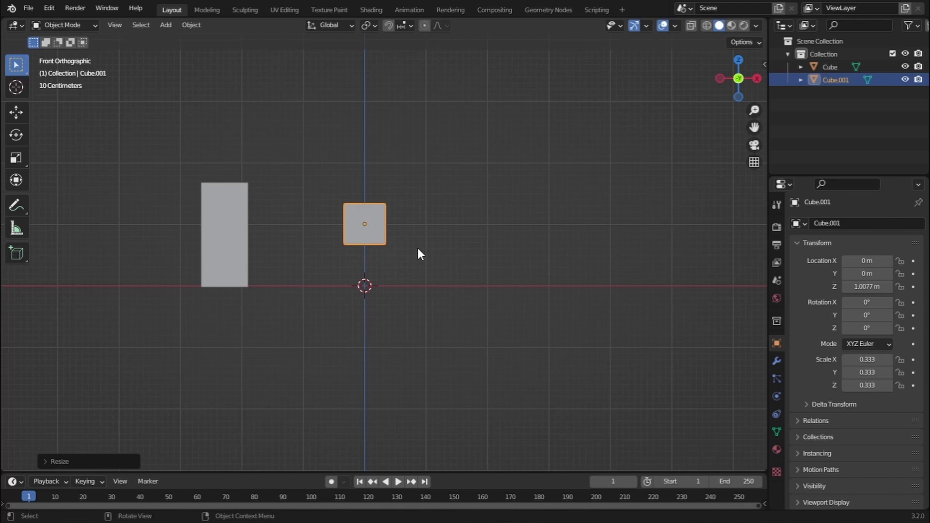
{"action": "key", "text": "g"}
{"action": "key", "text": "z"}
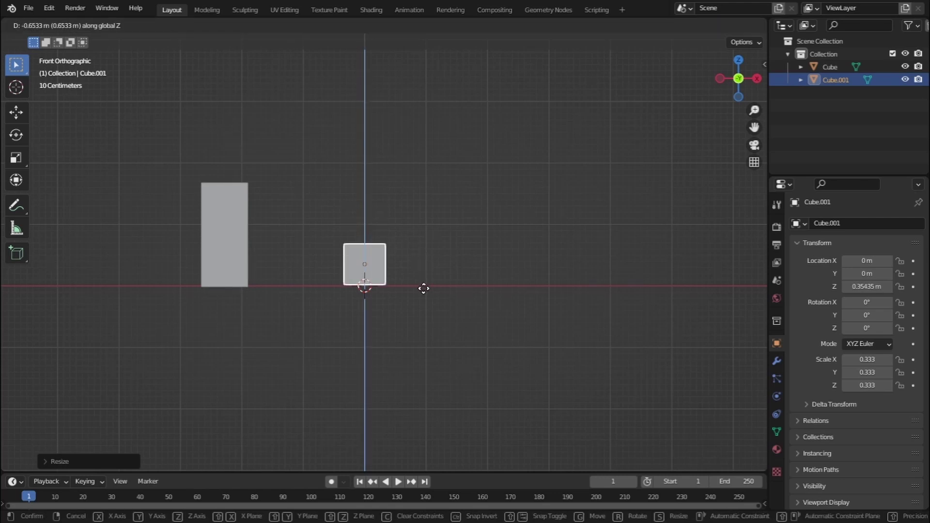
{"action": "left_click", "coordinate": [424, 289]}
{"action": "mouse_move", "coordinate": [374, 278]}
{"action": "middle_mouse_down"}
{"action": "mouse_move", "coordinate": [327, 319]}
{"action": "mouse_move", "coordinate": [371, 293]}
{"action": "middle_mouse_up"}
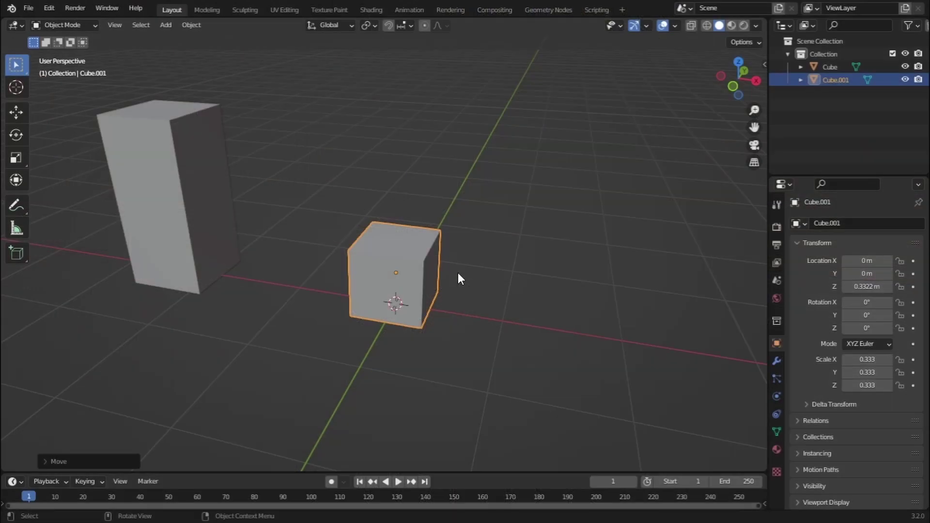
- Scale the small cube down further to about 0.216 and lower it to about 0.23 m in Z
{"action": "key", "text": "s"}
{"action": "left_click", "coordinate": [472, 303]}
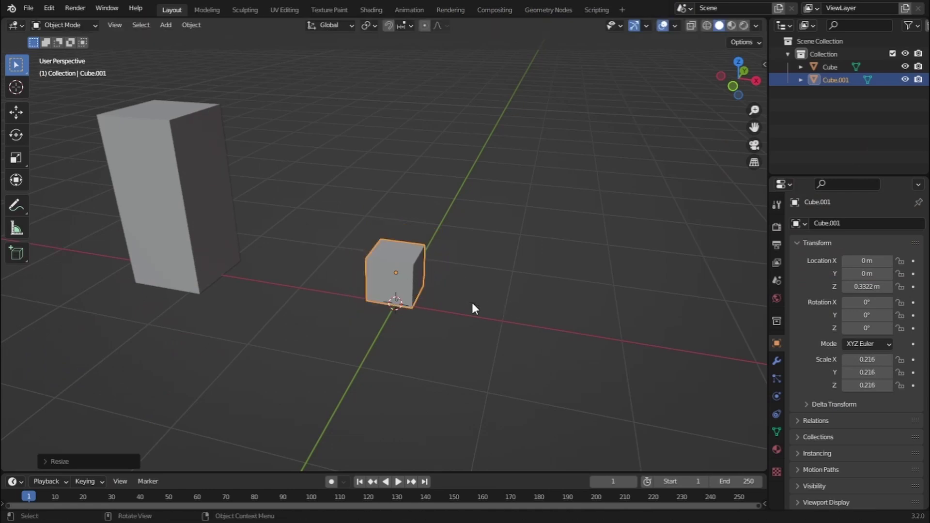
{"action": "key", "text": "KP_1"}
{"action": "key", "text": "g"}
{"action": "key", "text": "z"}
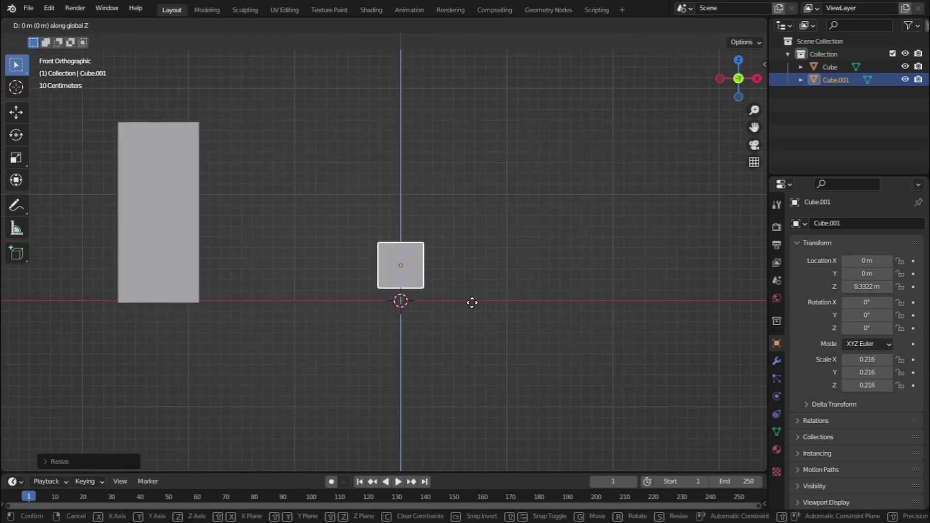
{"action": "left_click", "coordinate": [469, 313]}
- Flatten the small cube along X to a scale of about 0.06 and apply its scale
{"action": "middle_click_drag", "start_coordinate": [469, 313], "coordinate": [494, 308]}
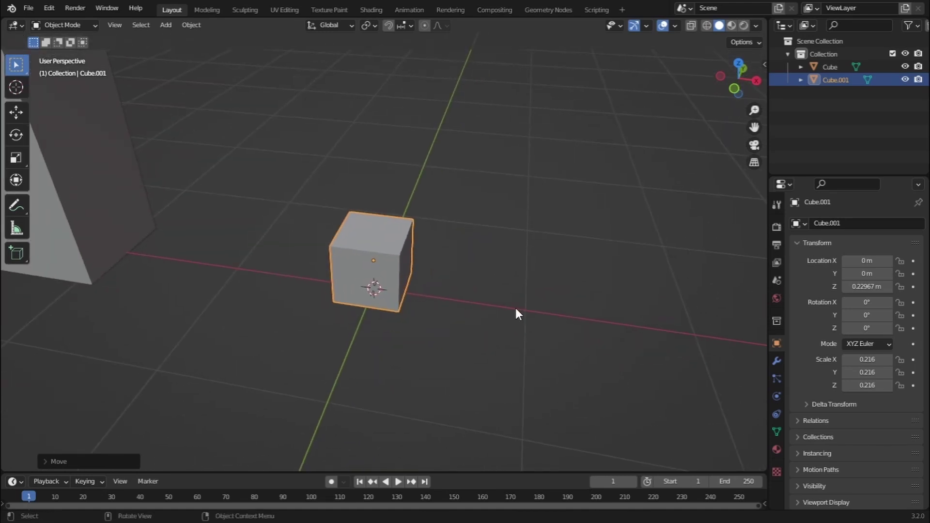
{"action": "key", "text": "s"}
{"action": "key", "text": "x"}
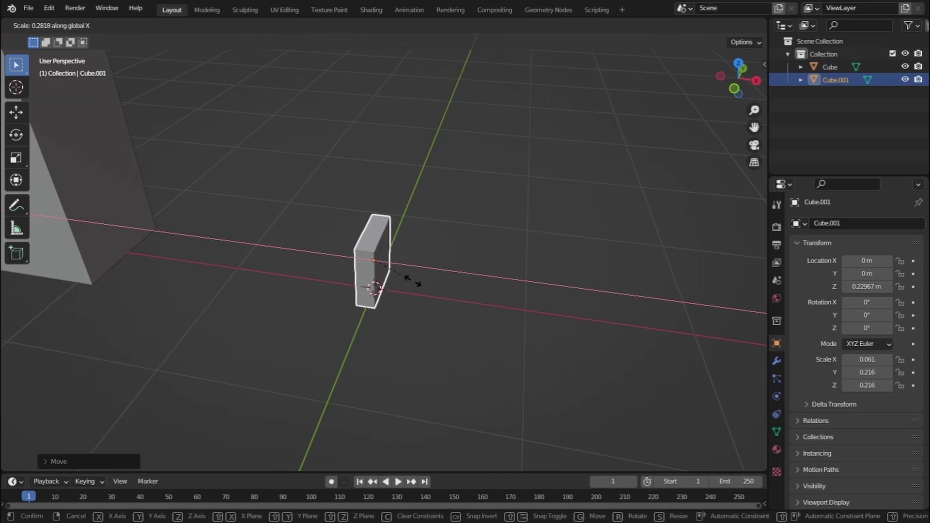
{"action": "left_click", "coordinate": [409, 281]}
{"action": "middle_click_drag", "start_coordinate": [389, 259], "coordinate": [356, 246]}
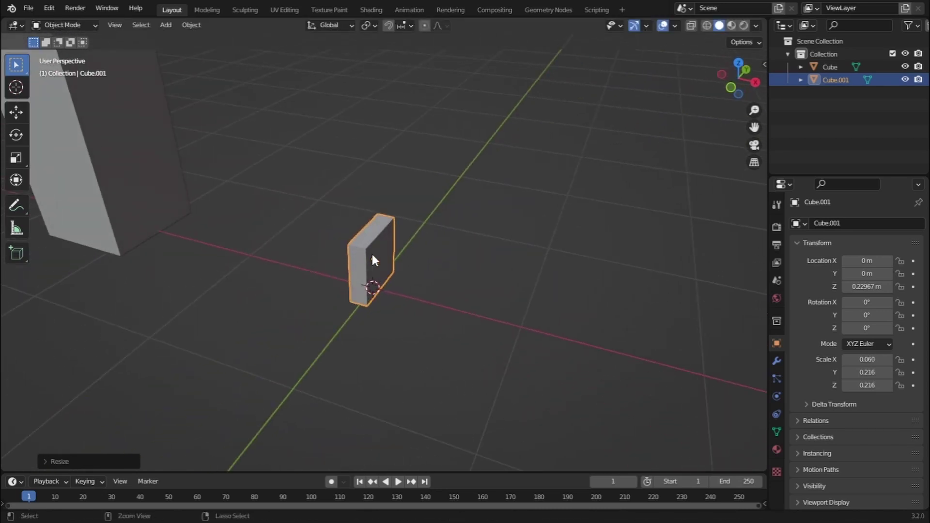
{"action": "key", "text": "ctrl+a"}
{"action": "left_click", "coordinate": [353, 280]}
- In Edit Mode with face selection, raise the top face of the thin slab about 0.14 m along Z
{"action": "left_click", "coordinate": [69, 25]}
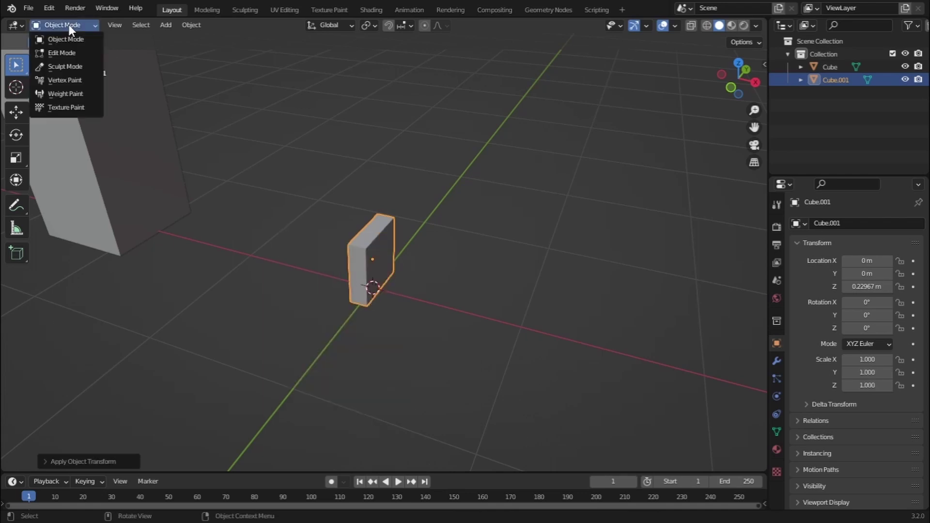
{"action": "left_click", "coordinate": [62, 51]}
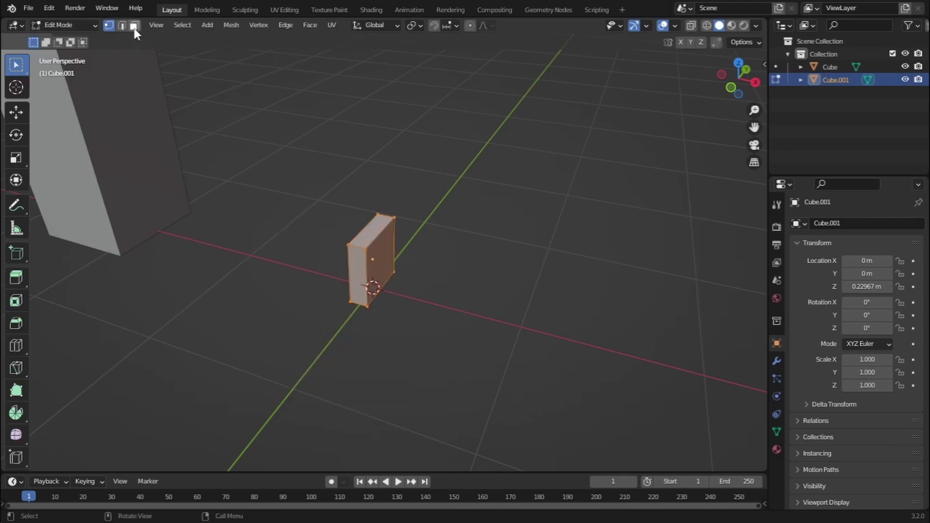
{"action": "left_click", "coordinate": [134, 25]}
{"action": "left_click", "coordinate": [374, 229]}
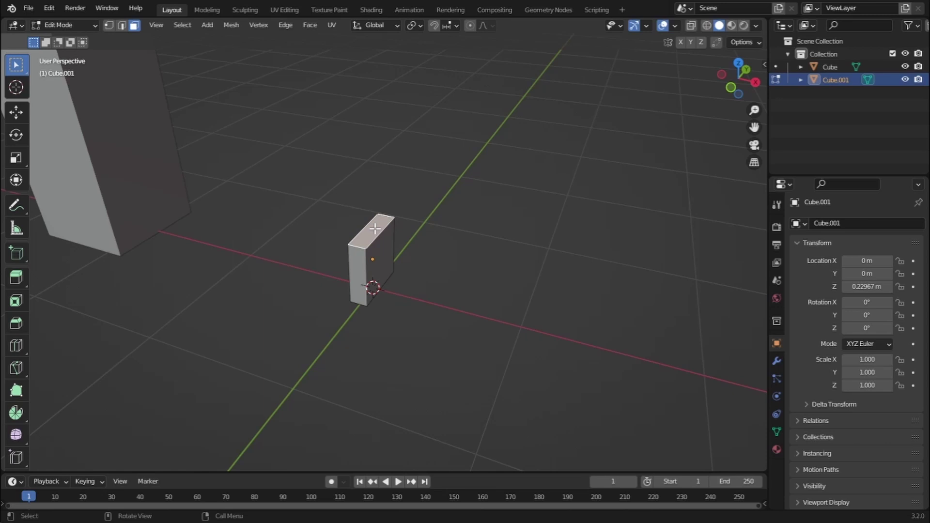
{"action": "key", "text": "KP_1"}
{"action": "scroll", "coordinate": [382, 236], "scroll_direction": "down", "scroll_amount": 1}
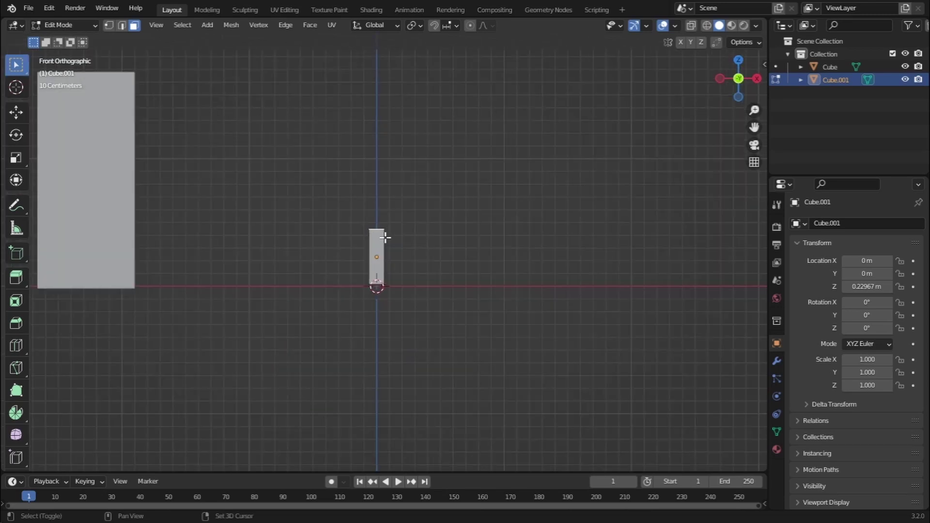
{"action": "middle_click_drag", "start_coordinate": [384, 241], "coordinate": [417, 280], "text": "shift"}
{"action": "key", "text": "g"}
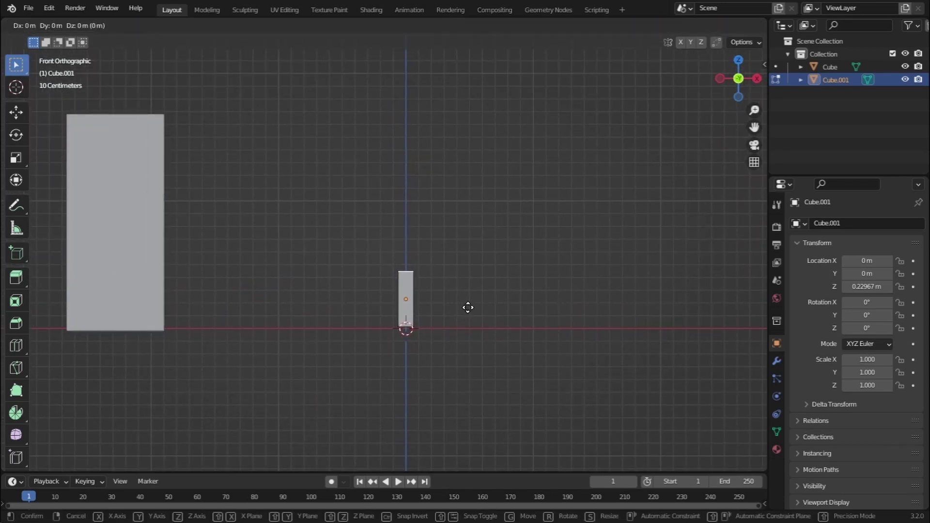
{"action": "key", "text": "z"}
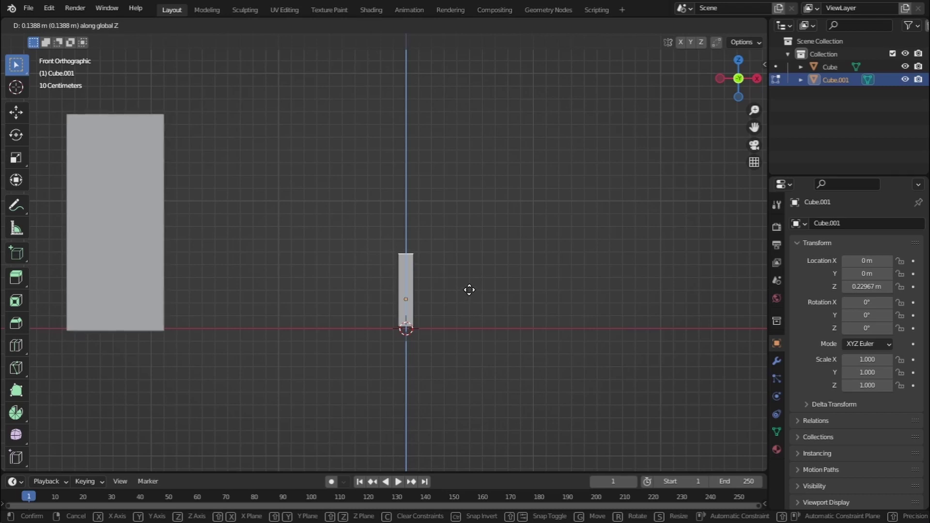
{"action": "left_click", "coordinate": [469, 290]}
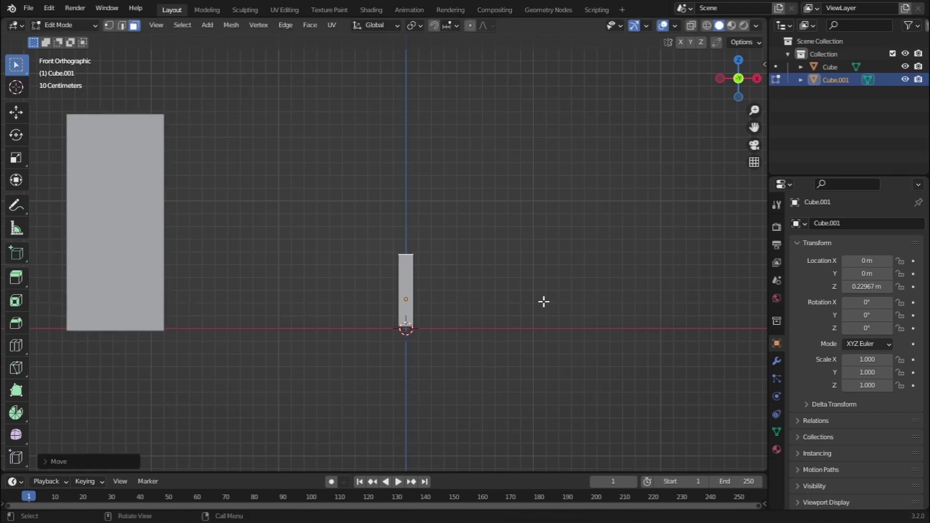
- Extrude the slab's top face upward about 0.1 m
{"action": "key", "text": "e"}
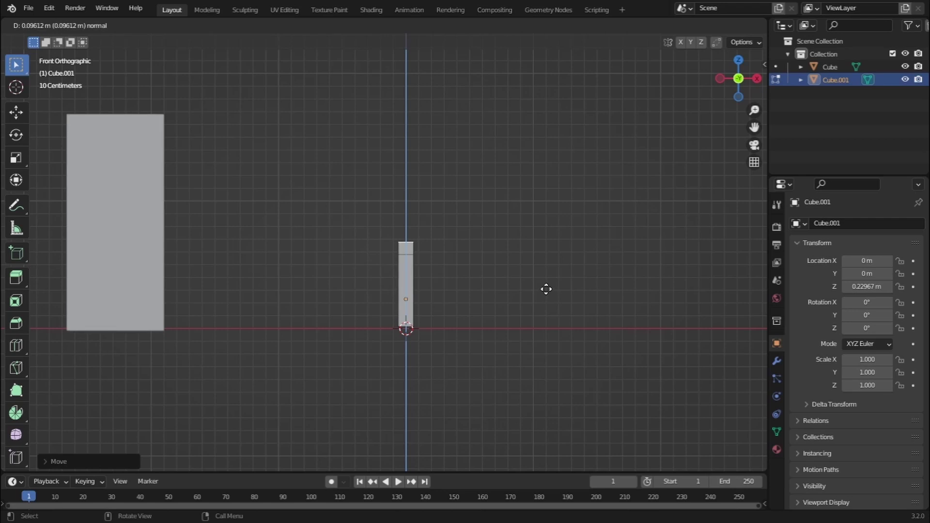
{"action": "left_click", "coordinate": [546, 290]}
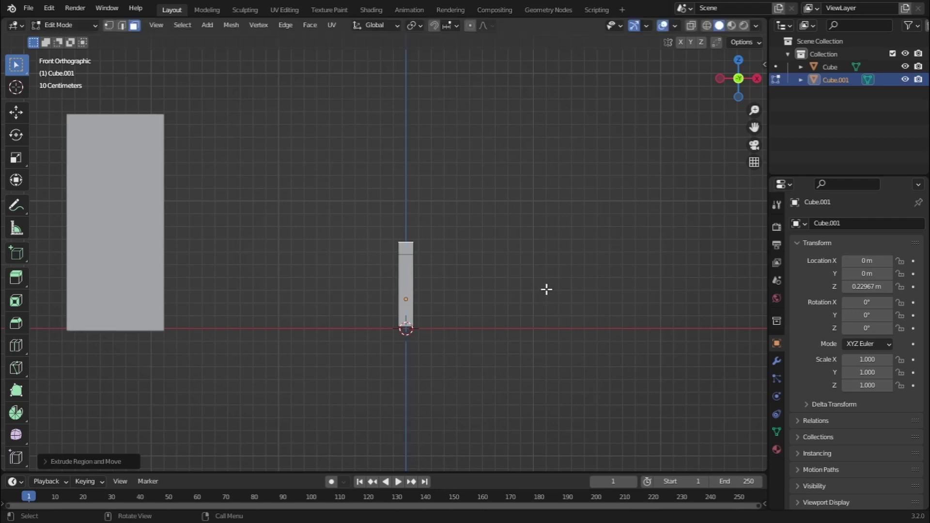
- Extrude the +X side face of the slab's small top block about 1 m outward to form a horizontal beam
{"action": "middle_click_drag", "start_coordinate": [386, 280], "coordinate": [348, 289]}
{"action": "left_click", "coordinate": [413, 253]}
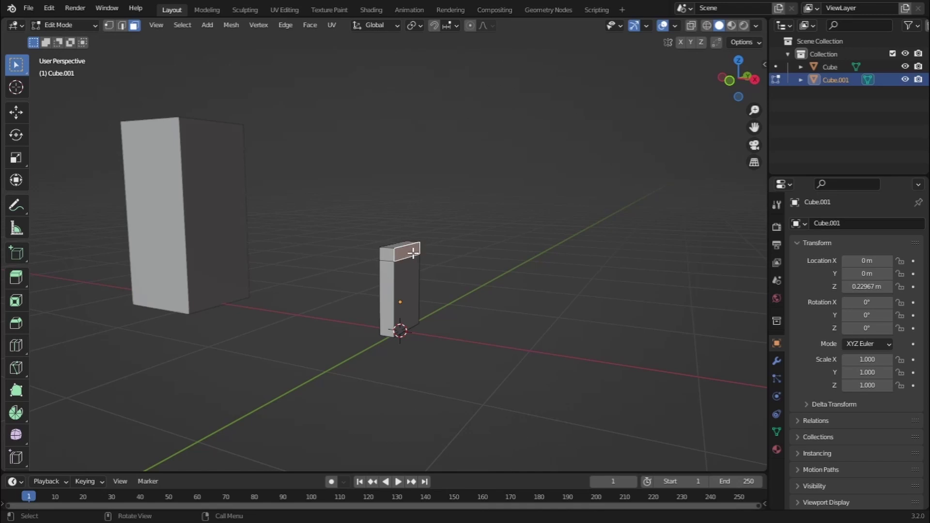
{"action": "key", "text": "KP_1"}
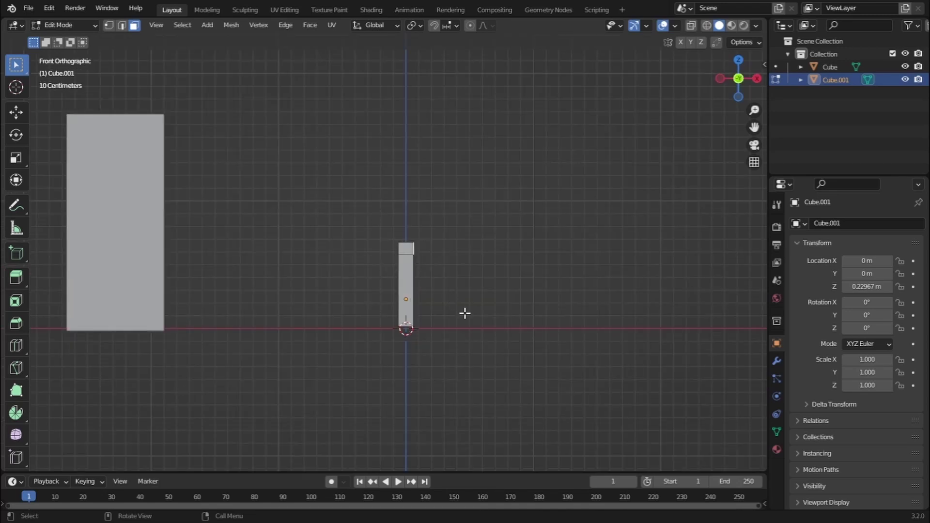
{"action": "key", "text": "e"}
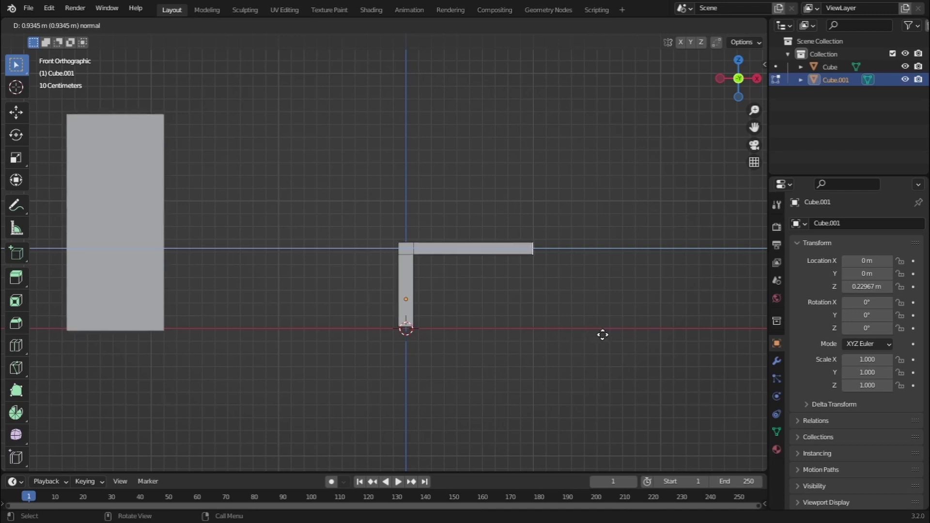
{"action": "left_click", "coordinate": [606, 334]}
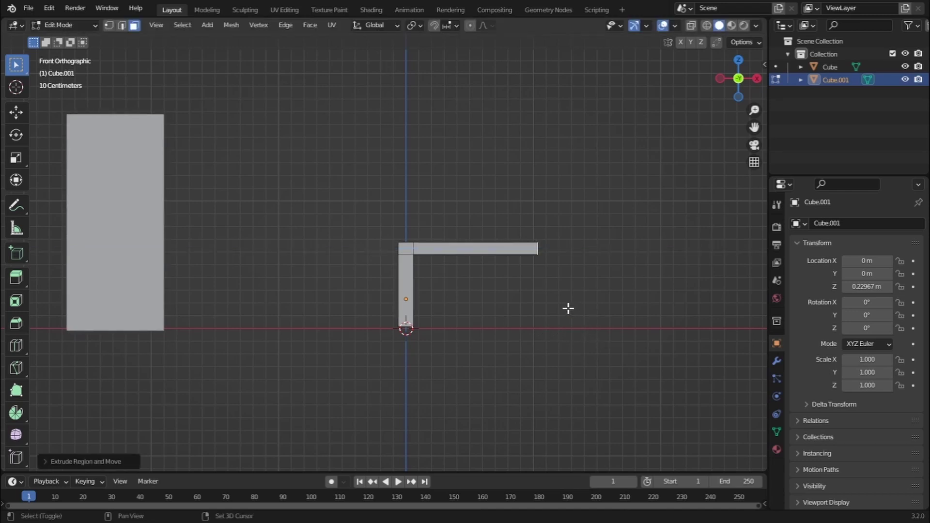
- Extrude the beam's end face a further 0.11 m or so for a corner block
{"action": "middle_click_drag", "start_coordinate": [567, 307], "coordinate": [483, 308], "text": "shift"}
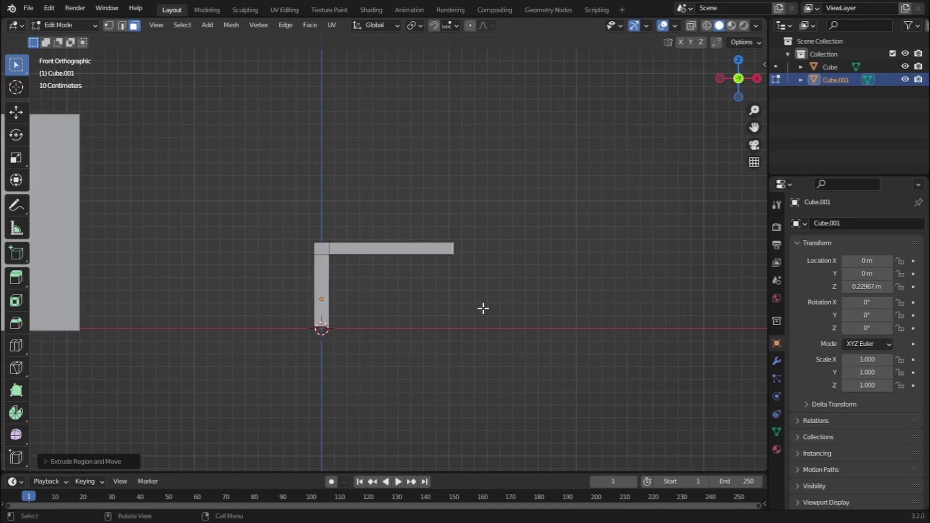
{"action": "key", "text": "e"}
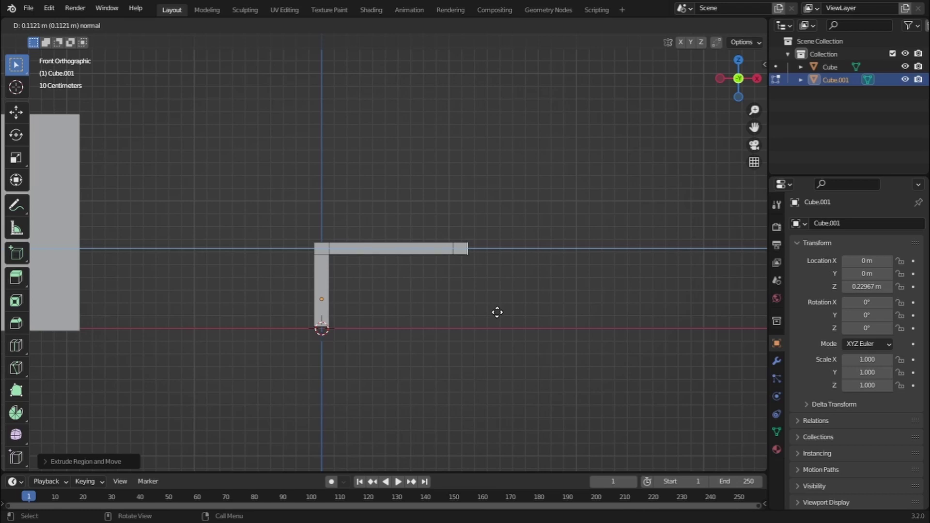
{"action": "left_click", "coordinate": [497, 310]}
- Extrude the underside of the corner block down about 0.57 m as a second leg, and return to Object Mode
{"action": "middle_click_drag", "start_coordinate": [449, 262], "coordinate": [469, 258]}
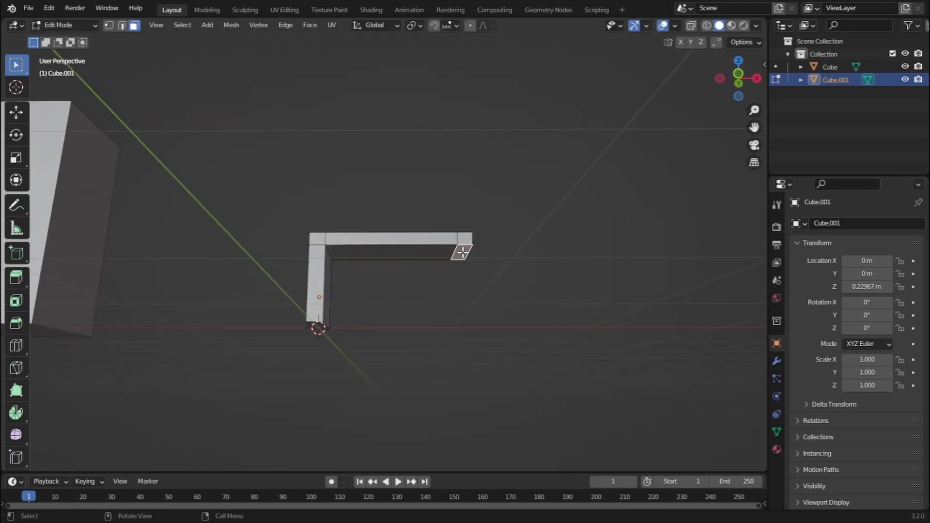
{"action": "key", "text": "KP_1"}
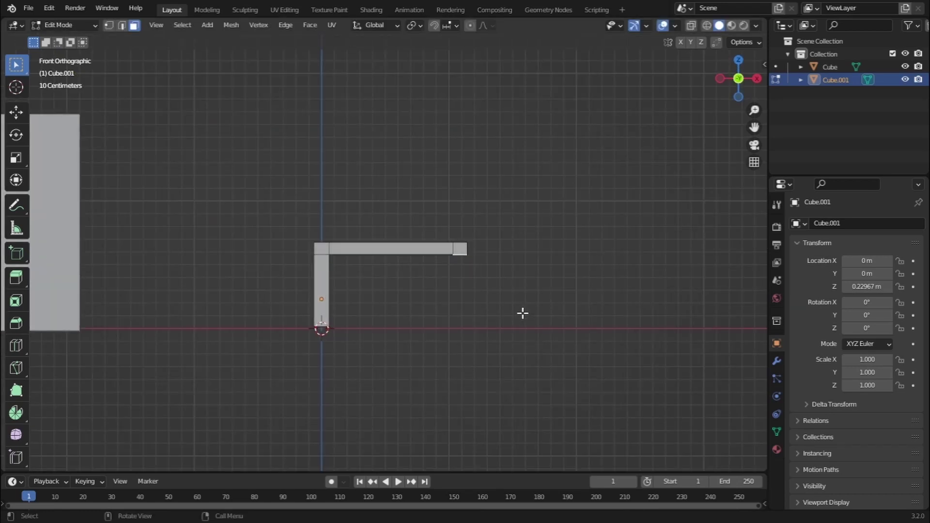
{"action": "key", "text": "e"}
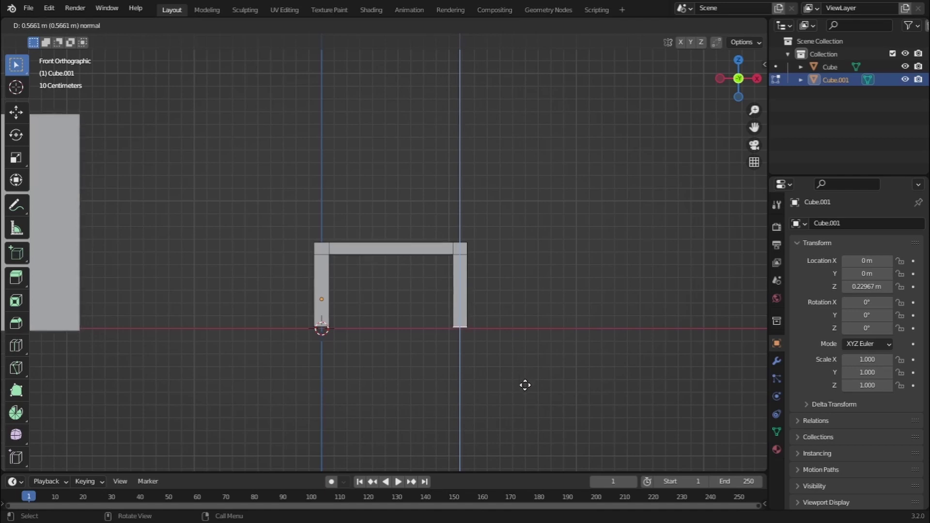
{"action": "left_click", "coordinate": [525, 385]}
{"action": "middle_click_drag", "start_coordinate": [525, 385], "coordinate": [364, 269]}
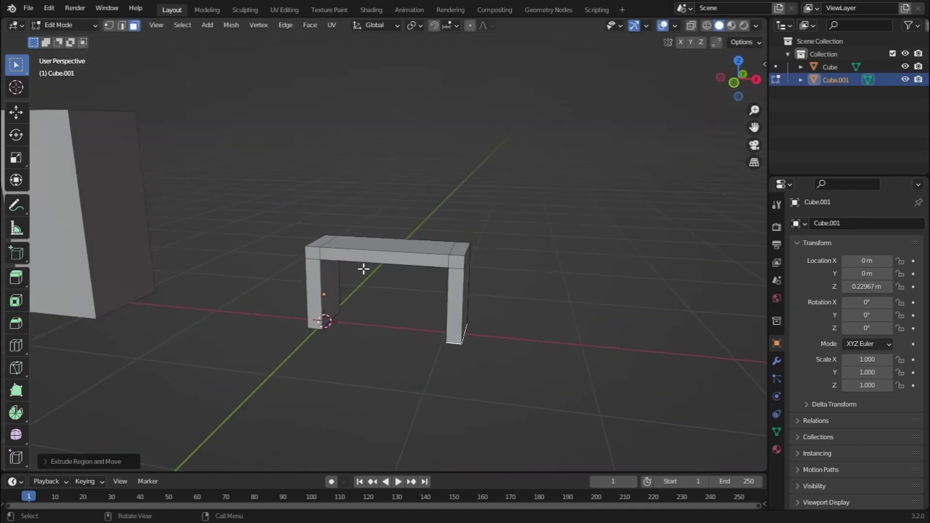
{"action": "left_click", "coordinate": [73, 24]}
{"action": "left_click", "coordinate": [71, 35]}
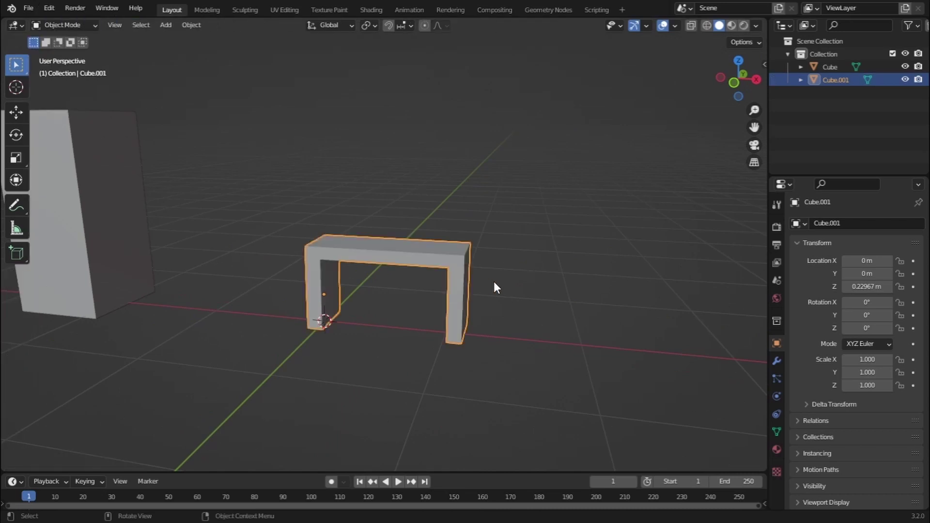
- Place the 3D cursor on the tabletop's upper surface, centred across its depth near the second leg
{"action": "middle_click_drag", "start_coordinate": [495, 288], "coordinate": [443, 269]}
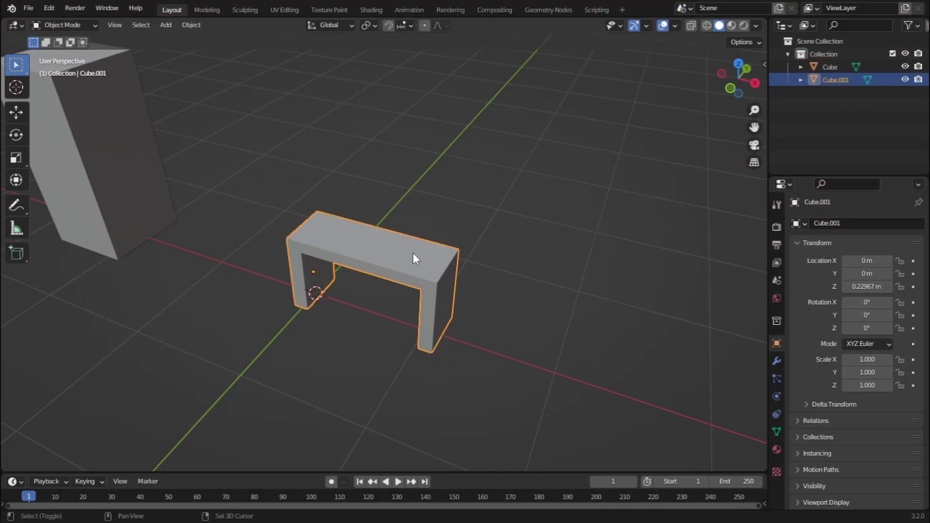
{"action": "left_click_drag", "start_coordinate": [413, 257], "coordinate": [413, 260]}
{"action": "key", "text": "KP_7"}
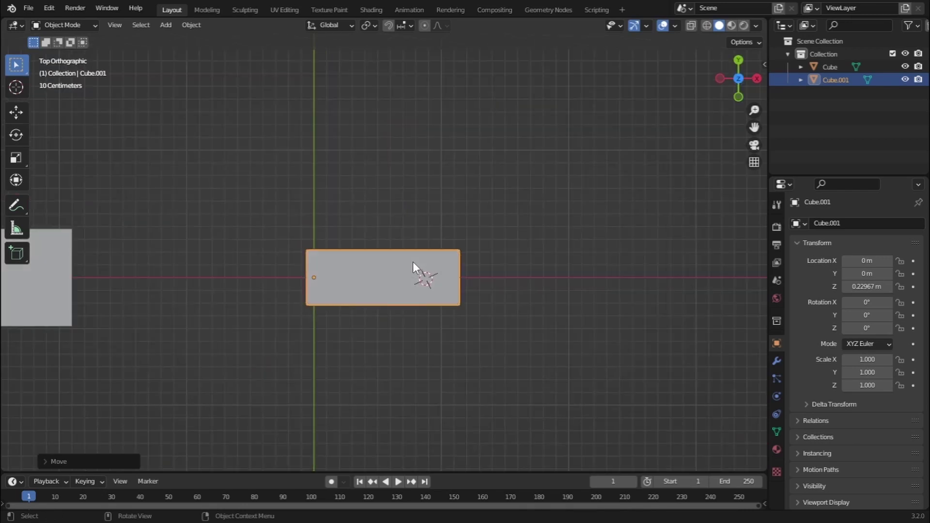
{"action": "scroll", "coordinate": [447, 284], "scroll_direction": "up", "scroll_amount": 5}
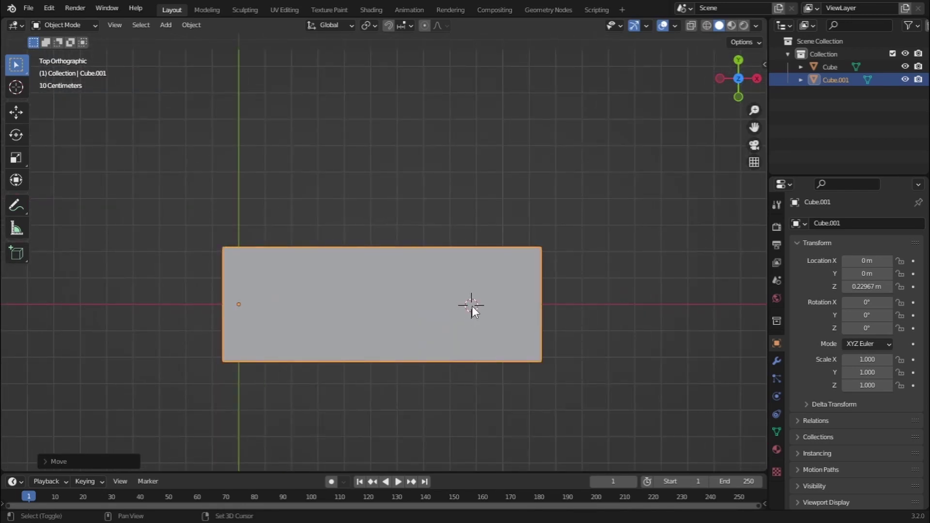
{"action": "scroll", "coordinate": [472, 306], "scroll_direction": "down", "scroll_amount": 1}
- Add a cylinder at the 3D cursor and scale it uniformly to about 0.066
{"action": "left_click", "coordinate": [165, 25]}
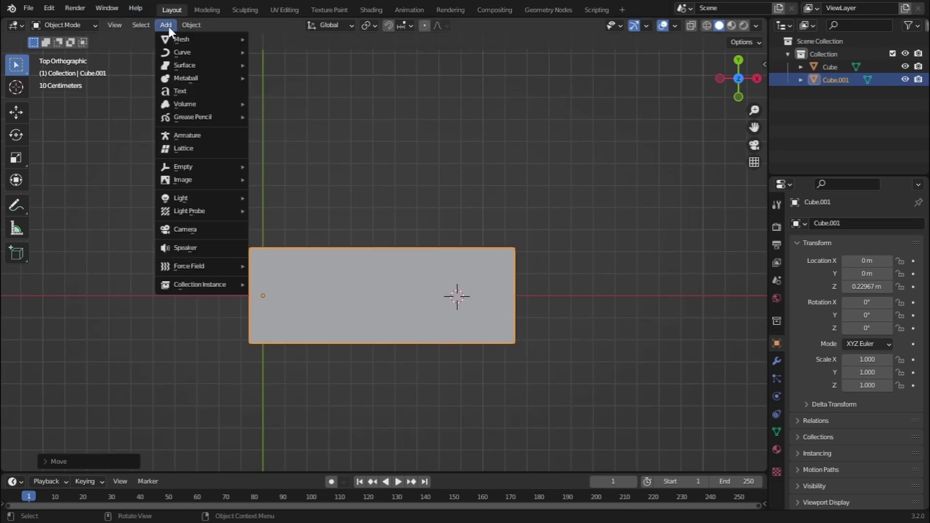
{"action": "mouse_move", "coordinate": [184, 39]}
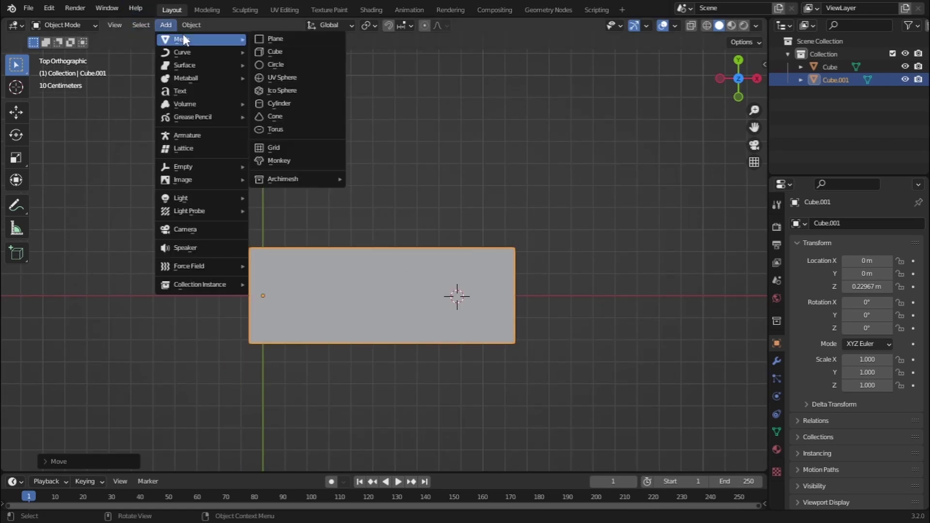
{"action": "left_click", "coordinate": [292, 102]}
{"action": "key", "text": "s"}
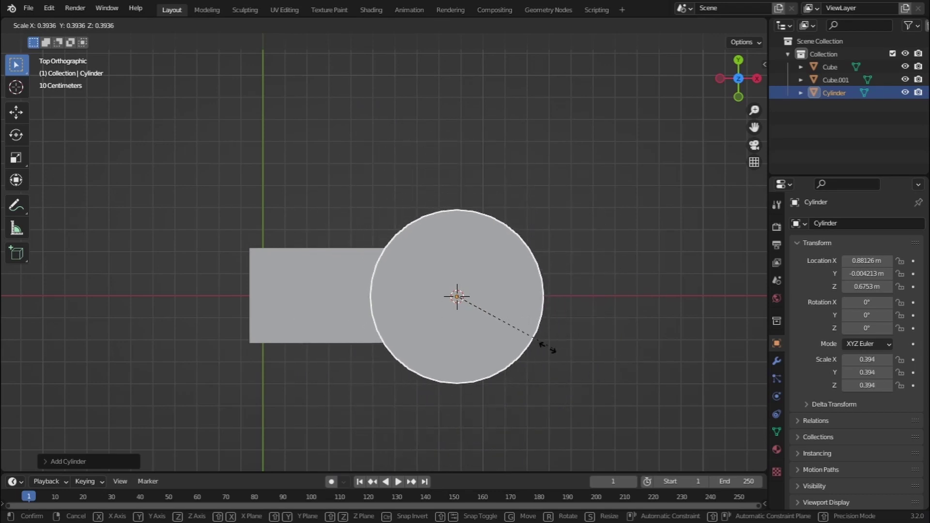
{"action": "left_click", "coordinate": [461, 315]}
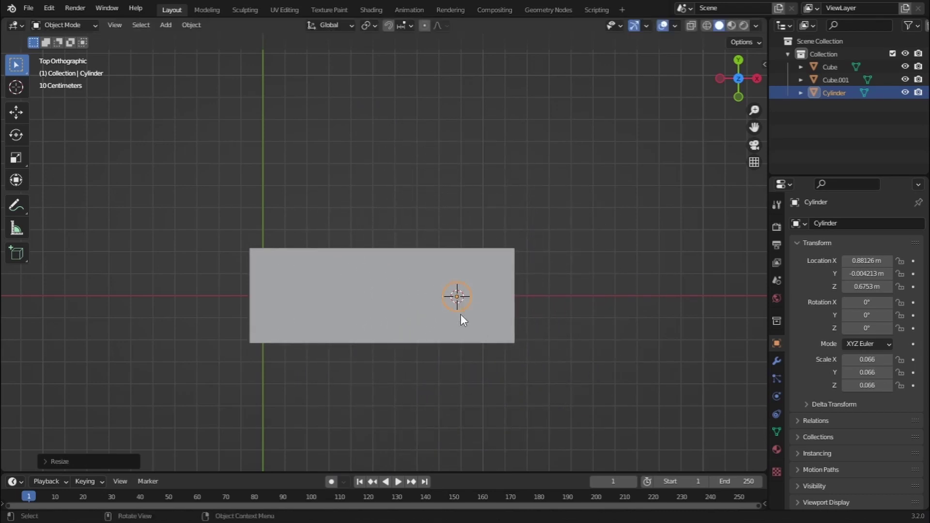
- Stretch the cylinder along Z to a scale of about 0.296 and lower it to about 0.48 m in Z
{"action": "key", "text": "KP_1"}
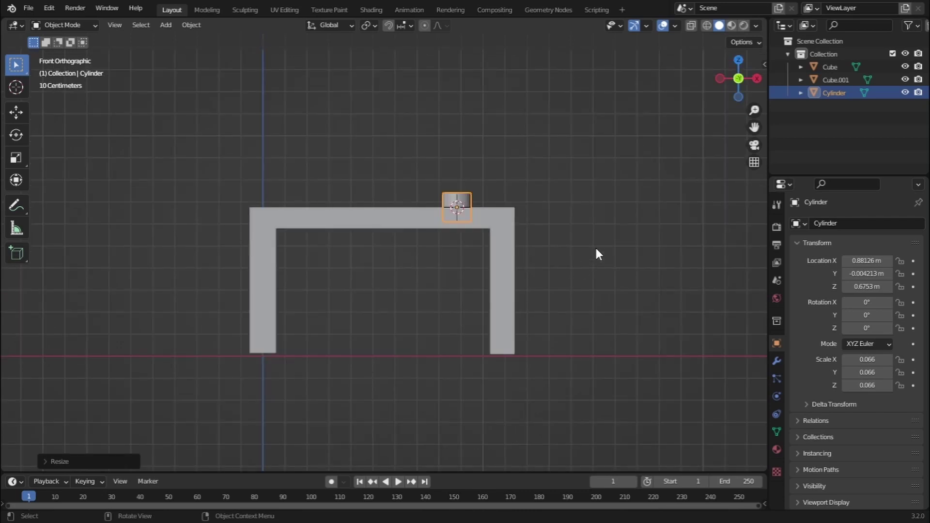
{"action": "key", "text": "s"}
{"action": "key", "text": "z"}
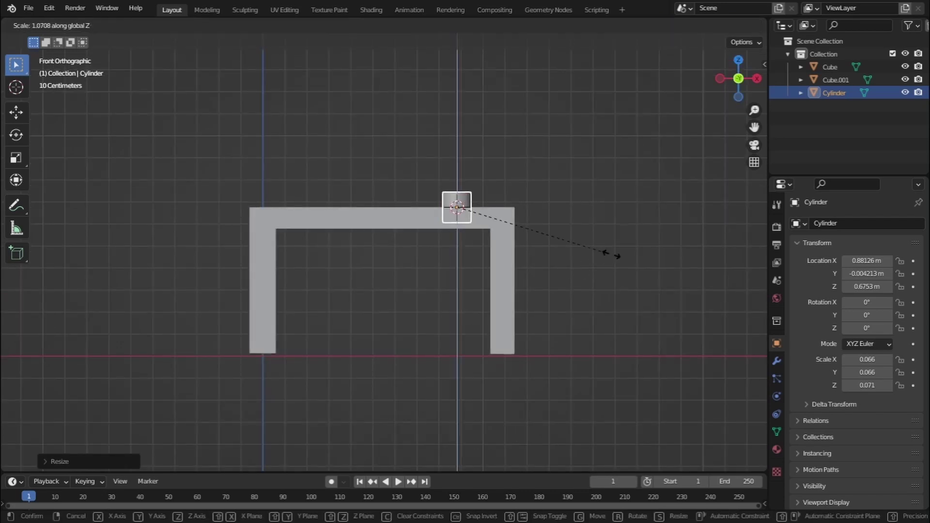
{"action": "left_click", "coordinate": [341, 265]}
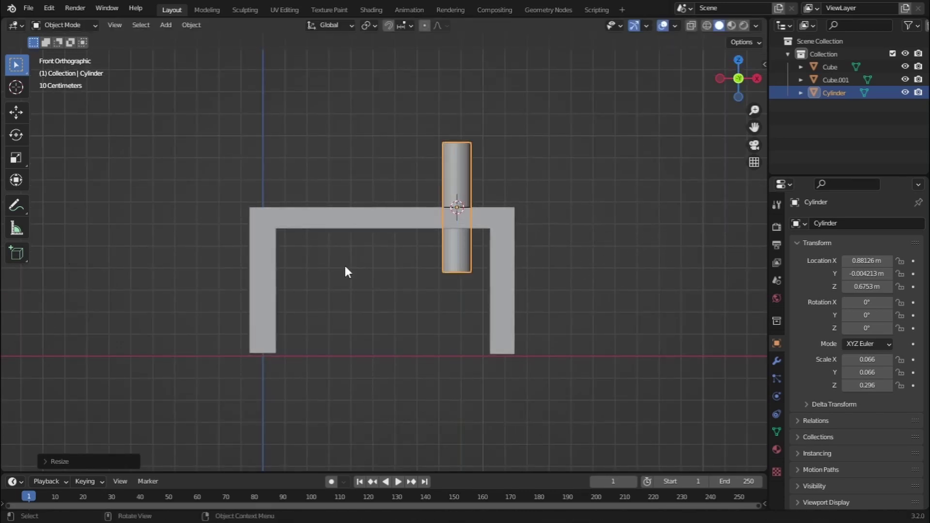
{"action": "key", "text": "g"}
{"action": "key", "text": "z"}
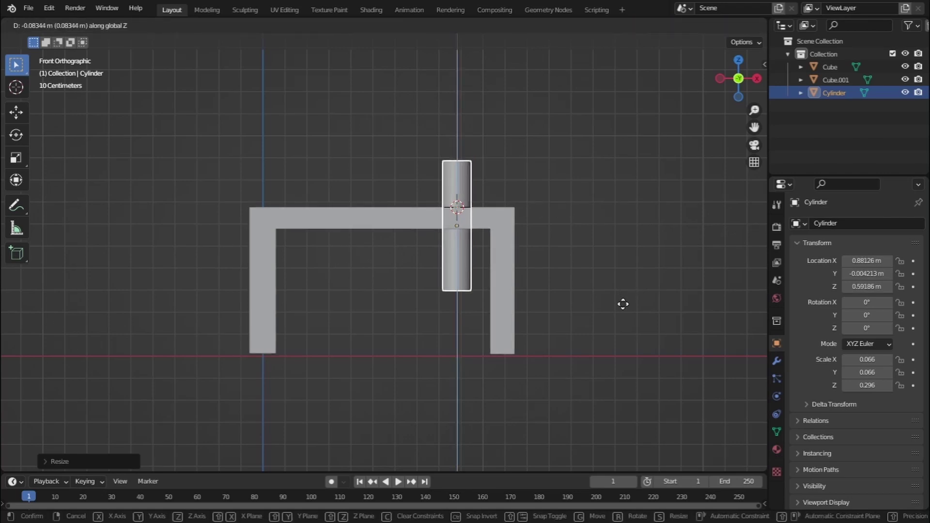
{"action": "left_click", "coordinate": [622, 328]}
- Lengthen the cylinder to a Z scale of about 0.359 and raise it to about 0.505 m in Z
{"action": "key", "text": "s"}
{"action": "key", "text": "z"}
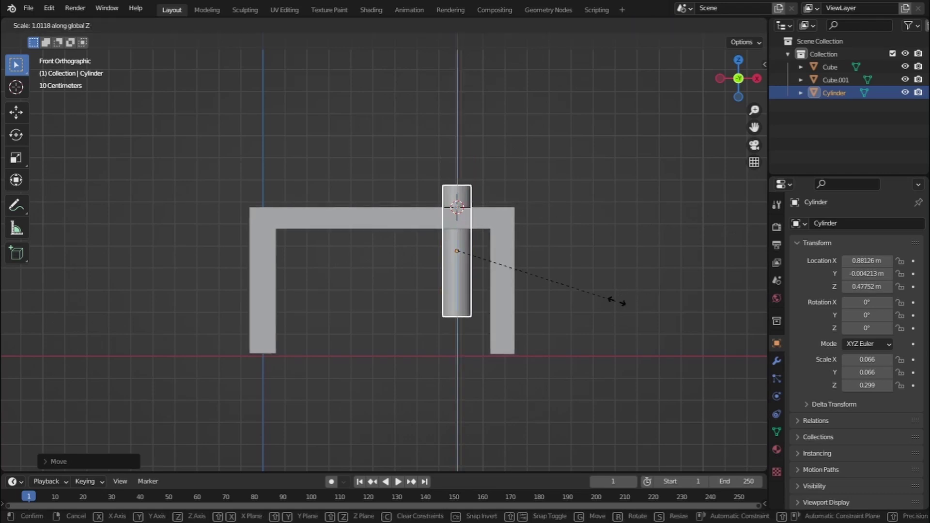
{"action": "left_click", "coordinate": [650, 307]}
{"action": "key", "text": "g"}
{"action": "key", "text": "z"}
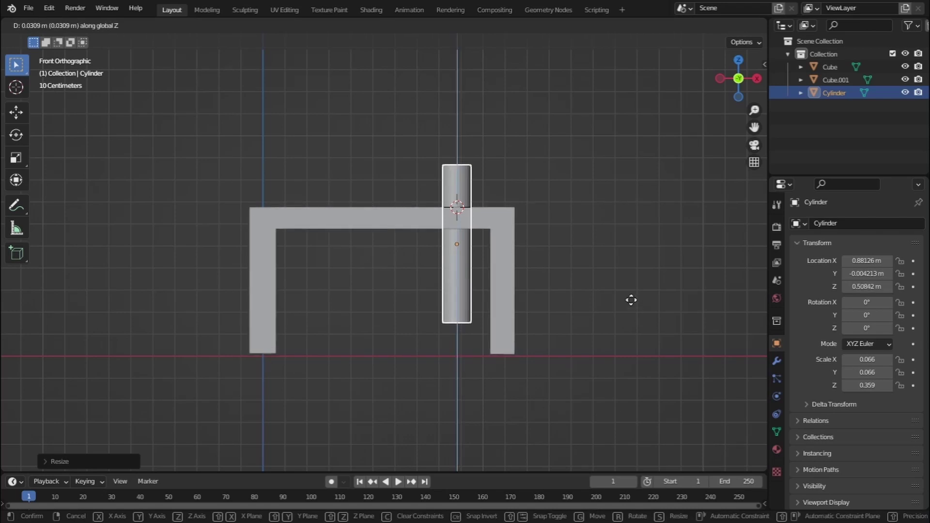
{"action": "left_click", "coordinate": [632, 303]}
- In Edit Mode, add one horizontal loop cut around the cylinder, slid up close to its top end
{"action": "middle_click_drag", "start_coordinate": [444, 205], "coordinate": [333, 111]}
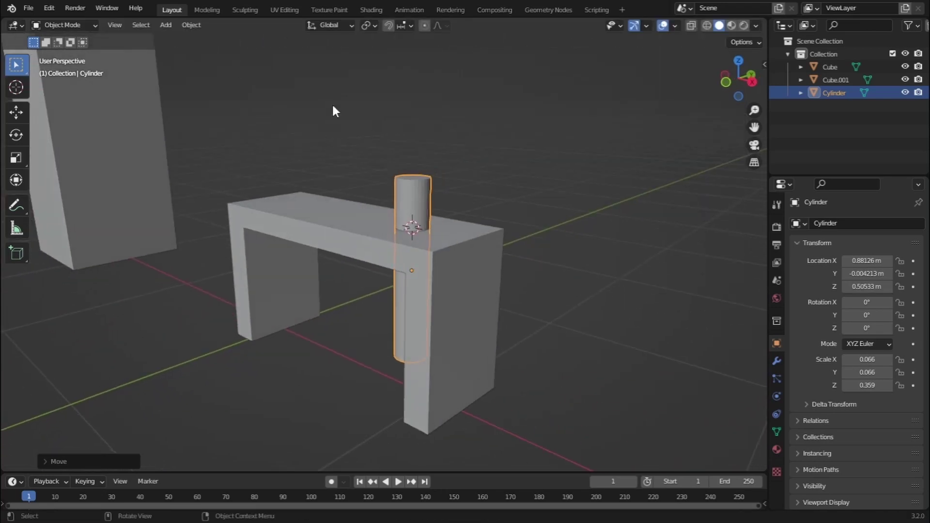
{"action": "left_click", "coordinate": [61, 28]}
{"action": "left_click", "coordinate": [60, 51]}
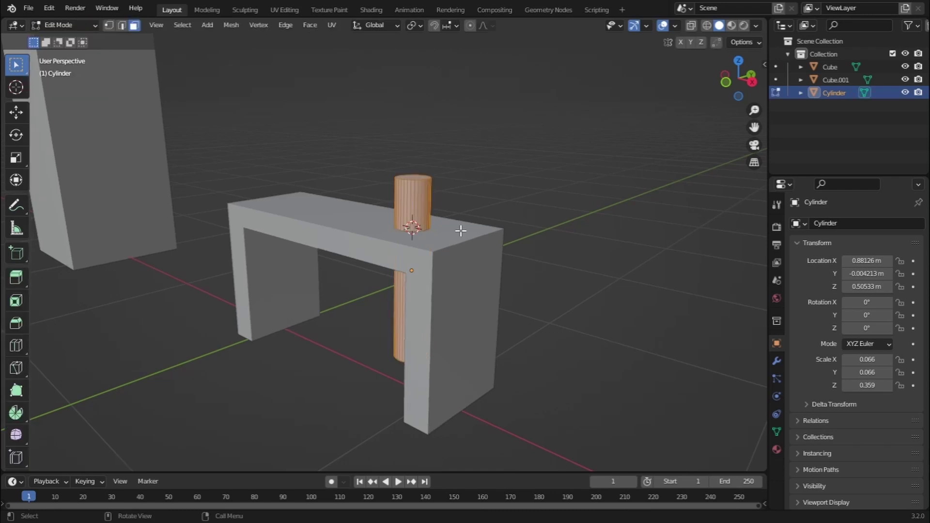
{"action": "scroll", "coordinate": [456, 227], "scroll_direction": "up", "scroll_amount": 1}
{"action": "middle_click_drag", "start_coordinate": [456, 228], "coordinate": [407, 261], "text": "shift"}
{"action": "scroll", "coordinate": [317, 195], "scroll_direction": "up", "scroll_amount": 2}
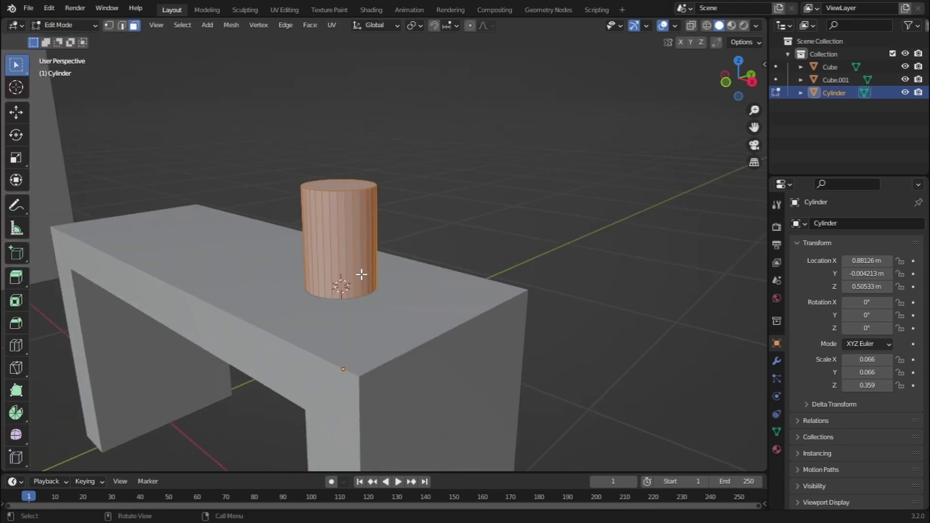
{"action": "left_click", "coordinate": [18, 348]}
{"action": "key", "text": "2"}
{"action": "key", "text": "alt+a"}
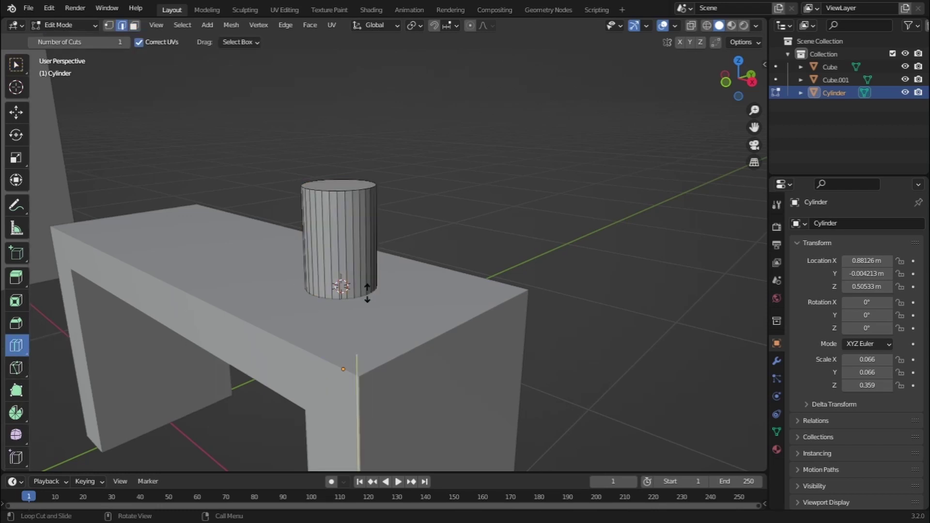
{"action": "left_click_drag", "start_coordinate": [367, 292], "coordinate": [383, 133]}
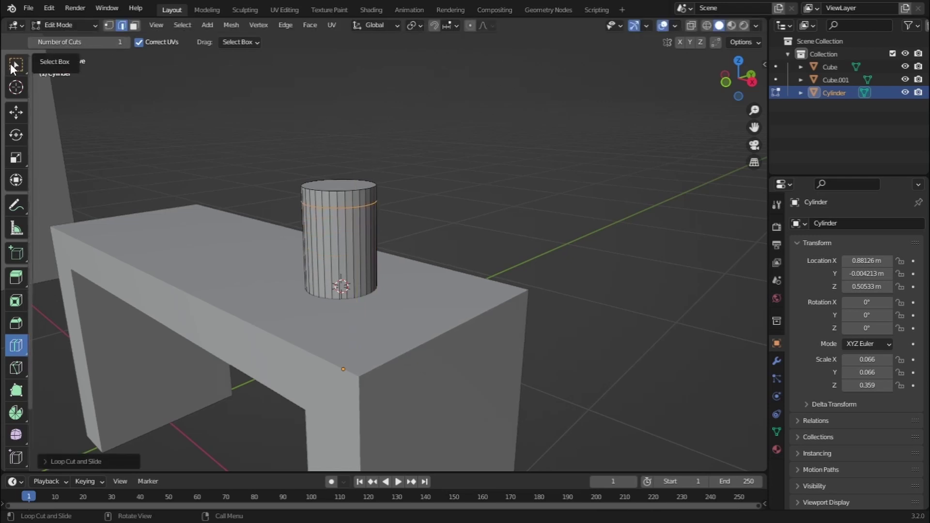
{"action": "left_click", "coordinate": [14, 66]}
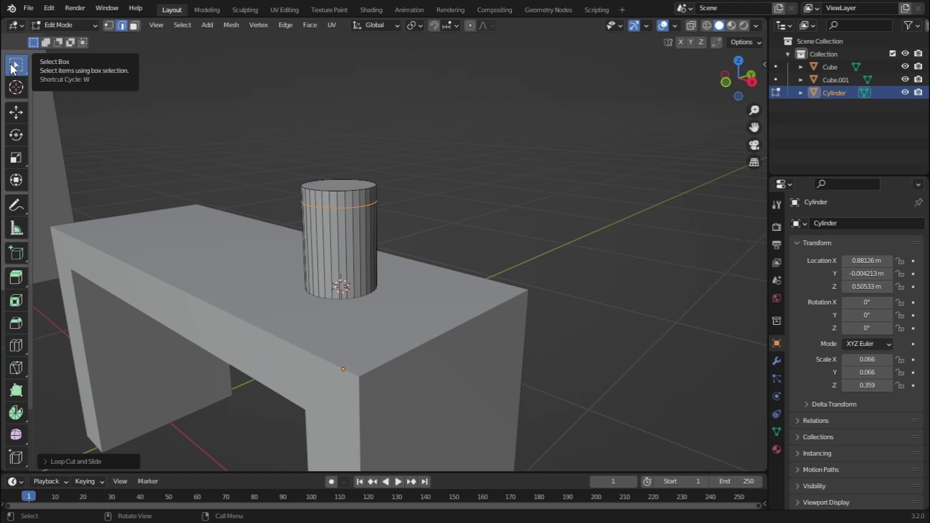
- Select the ring of faces at the cylinder's top end and extrude it outward along normals by about 0.165 m
{"action": "left_click", "coordinate": [134, 26]}
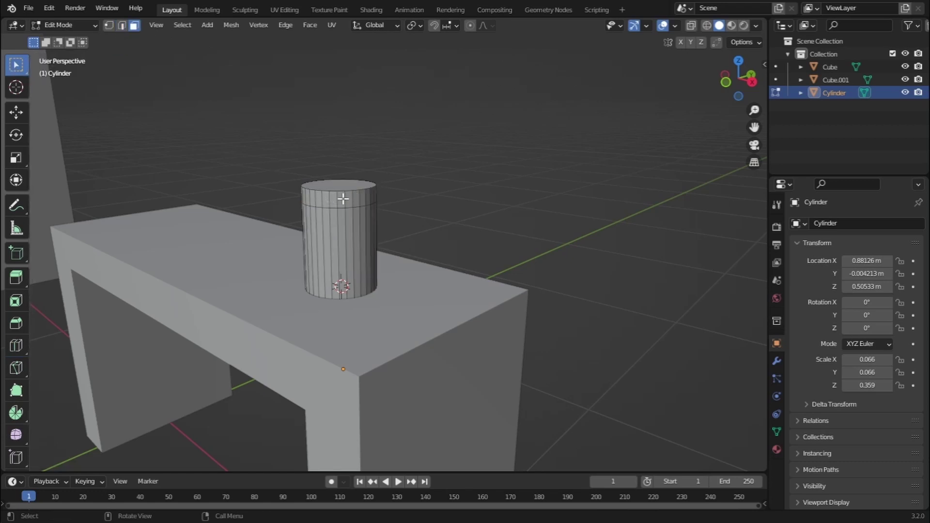
{"action": "left_click", "coordinate": [343, 199]}
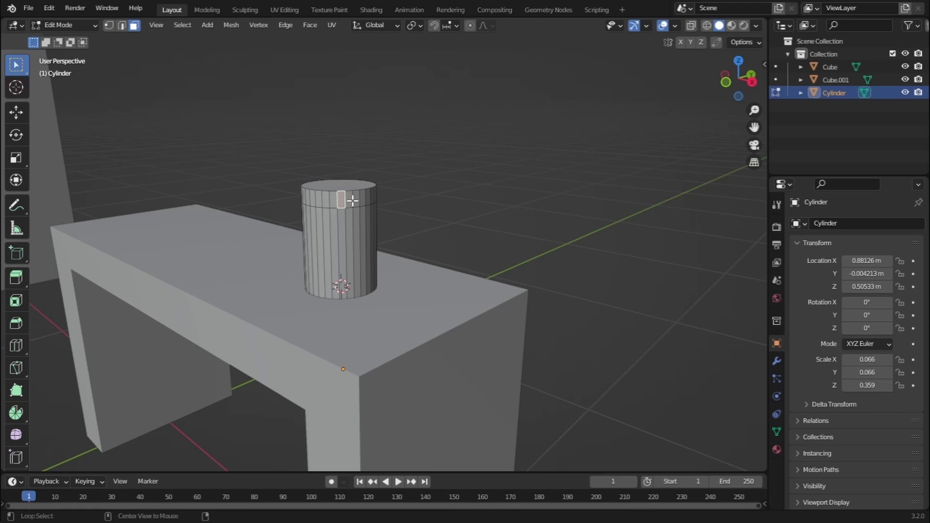
{"action": "left_click", "coordinate": [351, 200], "text": "alt"}
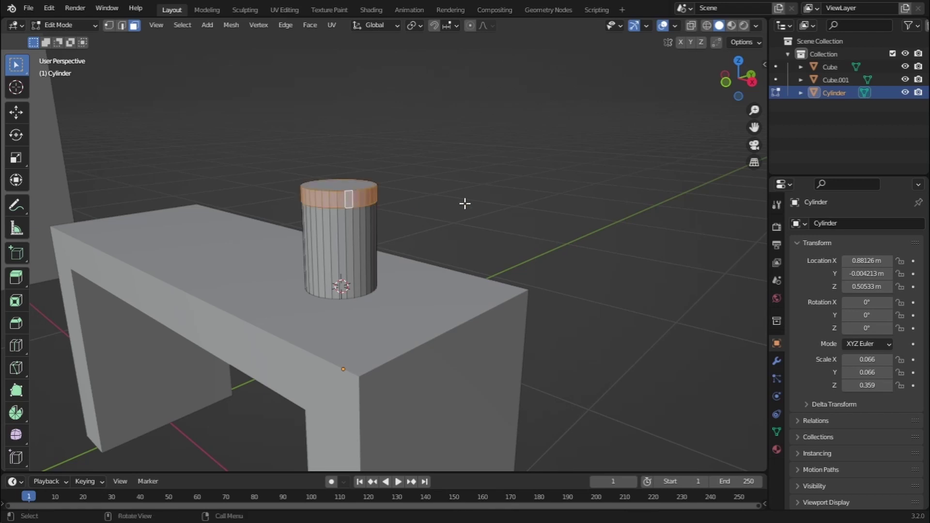
{"action": "middle_click_drag", "start_coordinate": [285, 213], "coordinate": [433, 209]}
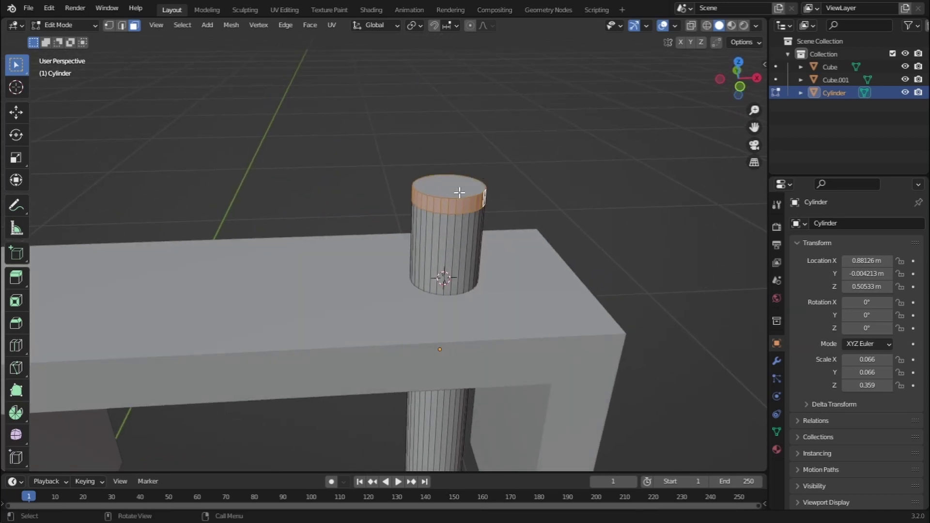
{"action": "key", "text": "alt+e"}
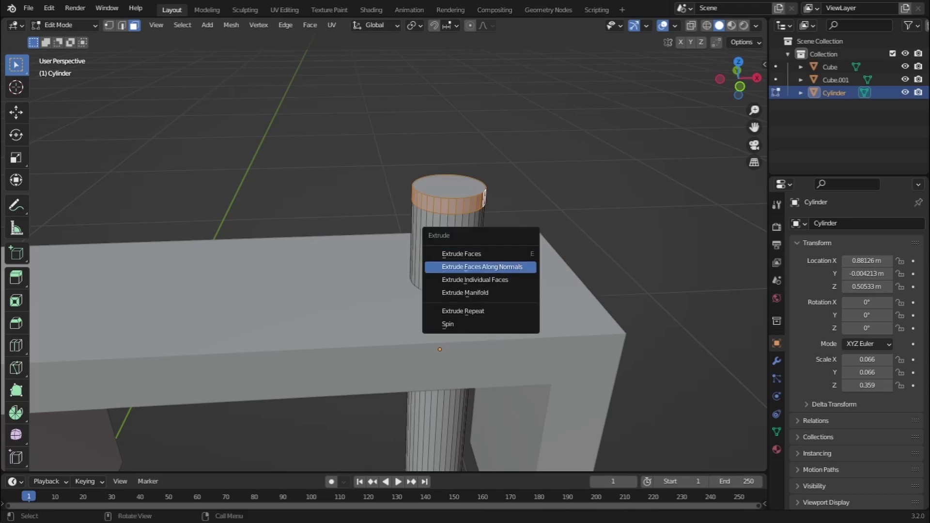
{"action": "left_click", "coordinate": [517, 266]}
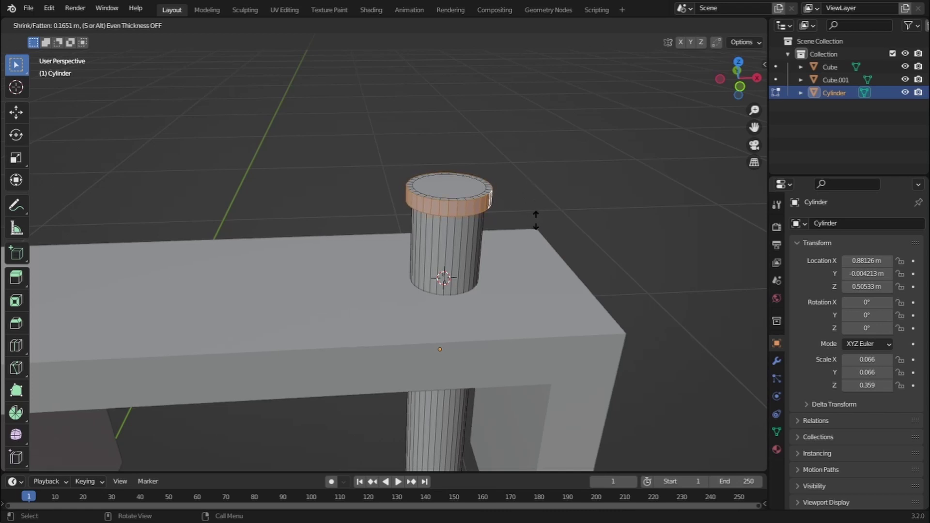
{"action": "left_click", "coordinate": [535, 219]}
{"action": "left_click", "coordinate": [548, 180]}
- Add a horizontal loop cut around the cylinder, slid down close to its bottom end
{"action": "middle_click_drag", "start_coordinate": [478, 234], "coordinate": [449, 257]}
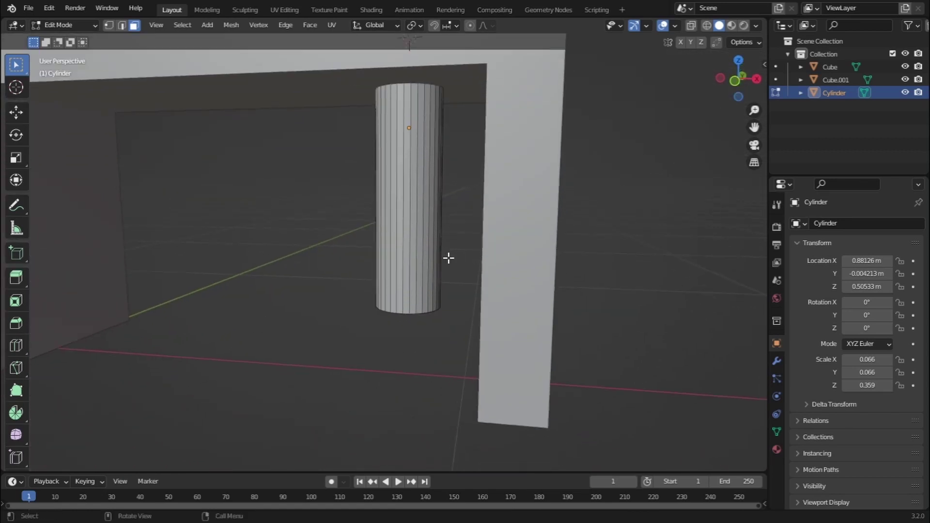
{"action": "left_click", "coordinate": [16, 347]}
{"action": "left_click_drag", "start_coordinate": [439, 275], "coordinate": [440, 453]}
{"action": "left_click", "coordinate": [16, 68]}
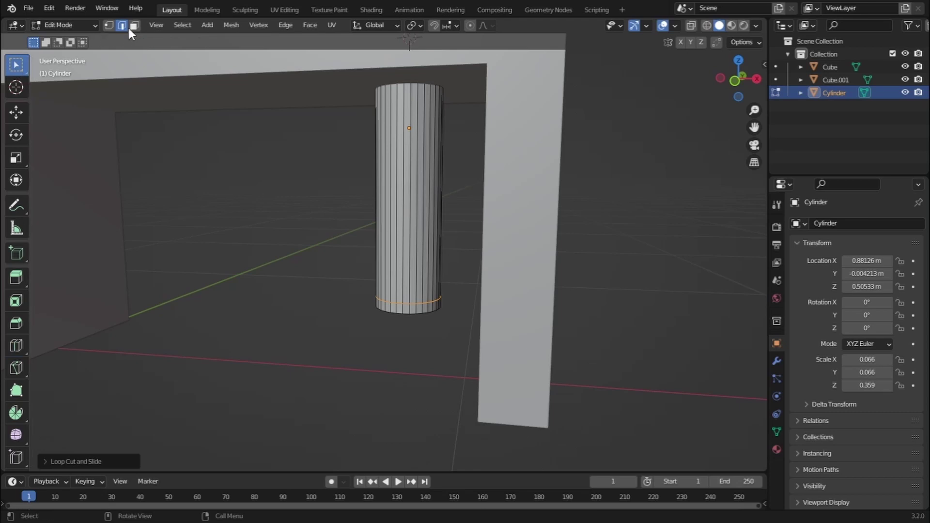
- Select the ring of faces at the cylinder's bottom end and extrude it outward slightly along normals
{"action": "left_click", "coordinate": [134, 25]}
{"action": "left_click", "coordinate": [422, 306], "text": "alt"}
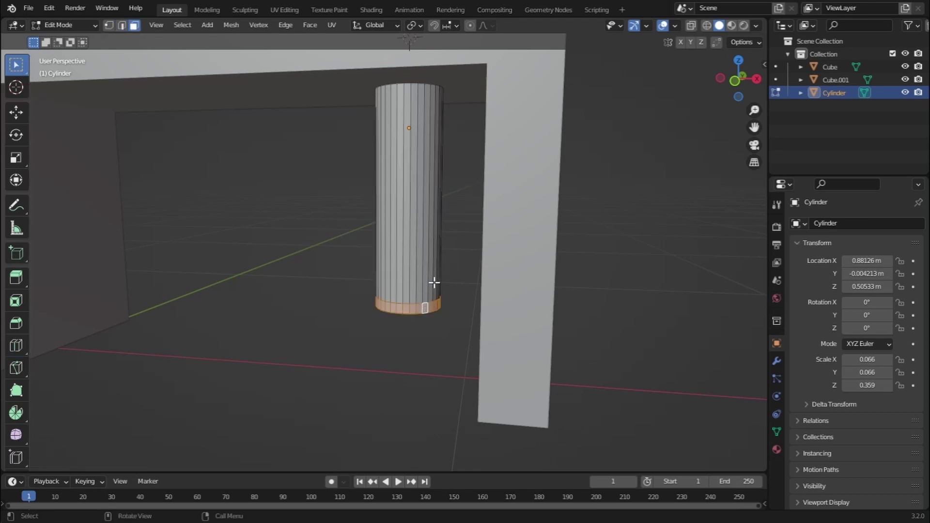
{"action": "middle_click_drag", "start_coordinate": [432, 284], "coordinate": [445, 287]}
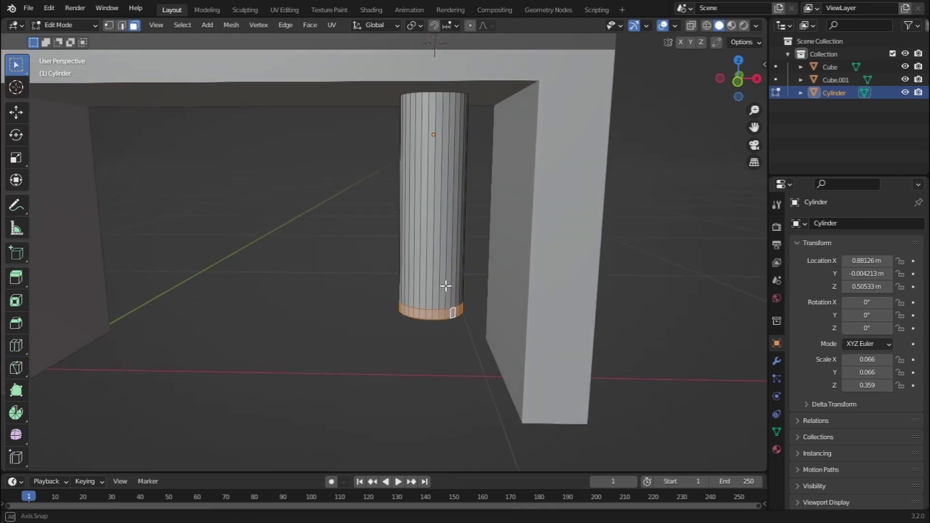
{"action": "key", "text": "alt+e"}
{"action": "left_click", "coordinate": [628, 327]}
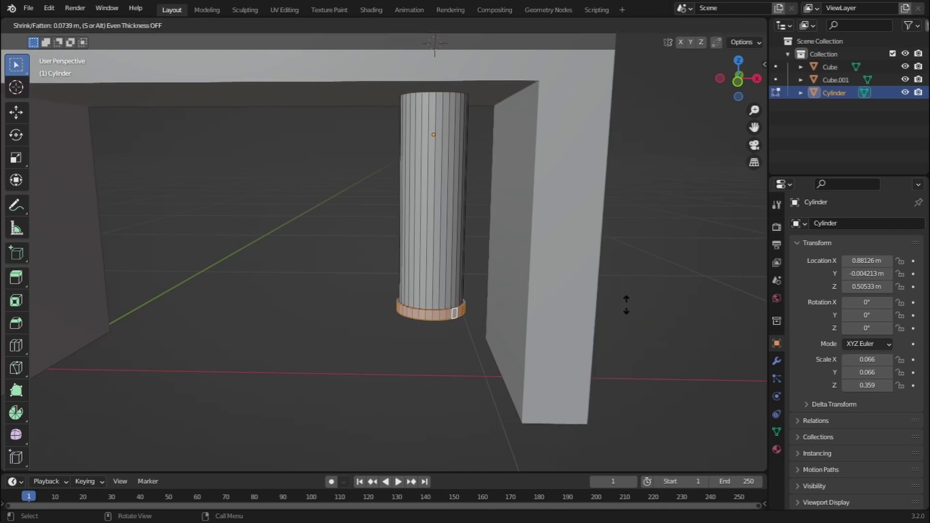
{"action": "left_click", "coordinate": [626, 289]}
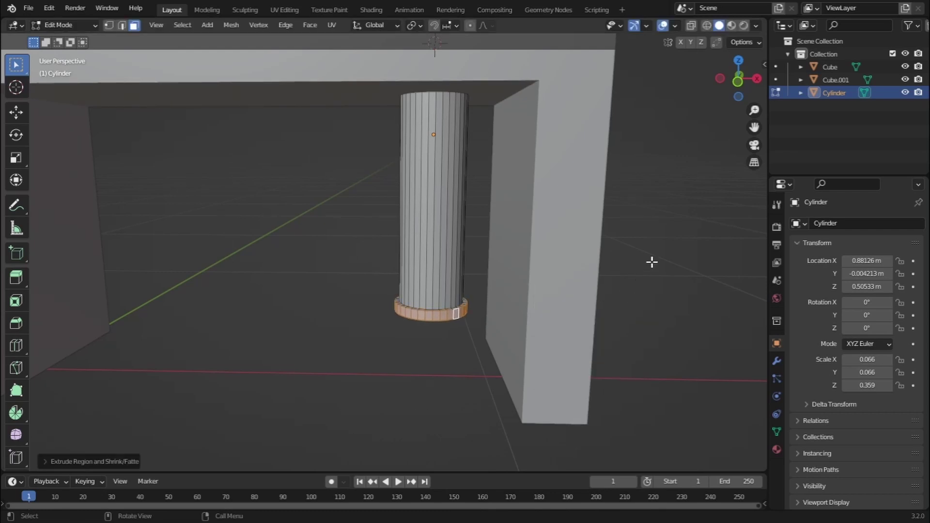
{"action": "left_click", "coordinate": [652, 262]}
- In Object Mode, add a Mirror modifier on the X axis to the cylinder, with the table (Cube.001) as mirror object
{"action": "middle_click_drag", "start_coordinate": [652, 260], "coordinate": [322, 130]}
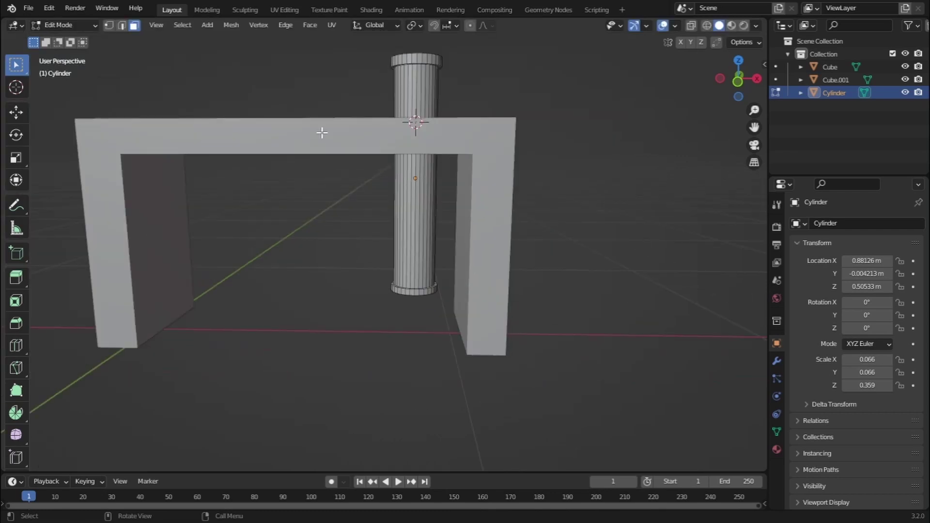
{"action": "left_click", "coordinate": [77, 25]}
{"action": "left_click", "coordinate": [75, 38]}
{"action": "middle_click_drag", "start_coordinate": [368, 107], "coordinate": [426, 159]}
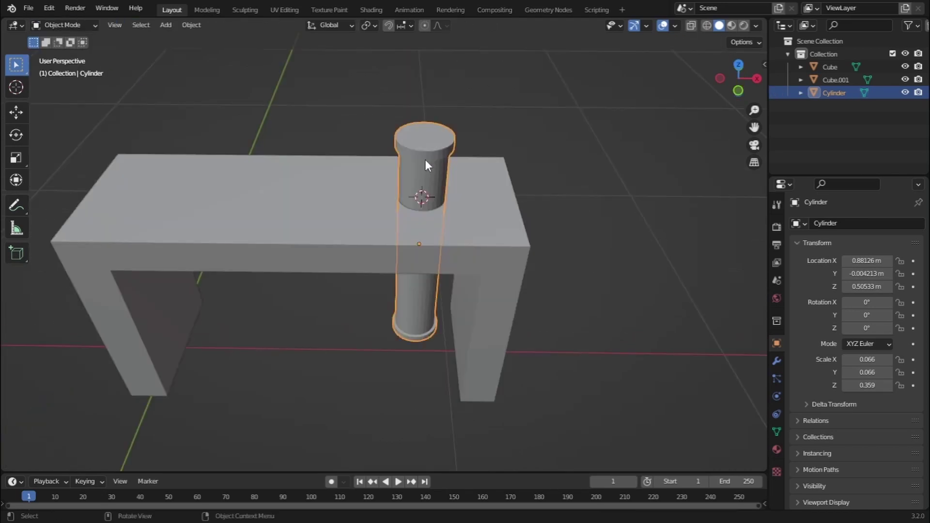
{"action": "left_click", "coordinate": [777, 360]}
{"action": "left_click", "coordinate": [841, 224]}
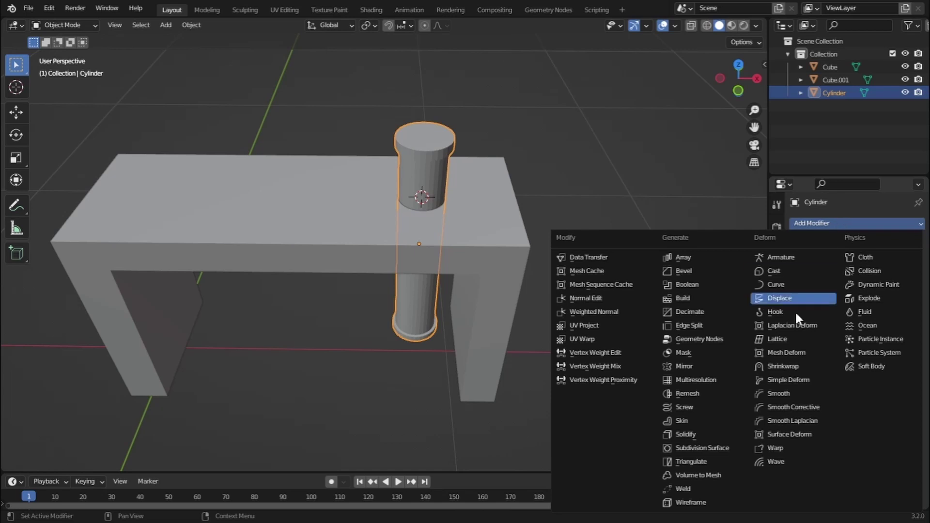
{"action": "left_click", "coordinate": [684, 367]}
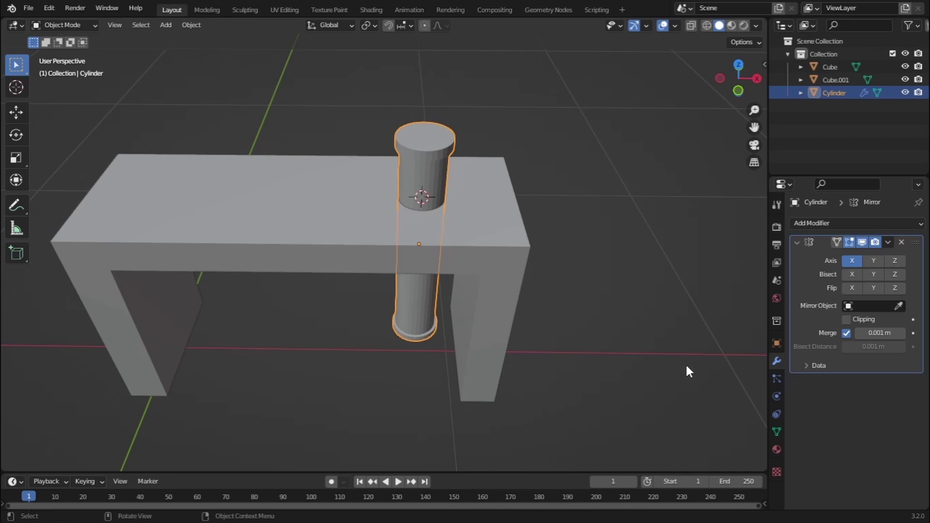
{"action": "left_click", "coordinate": [896, 306]}
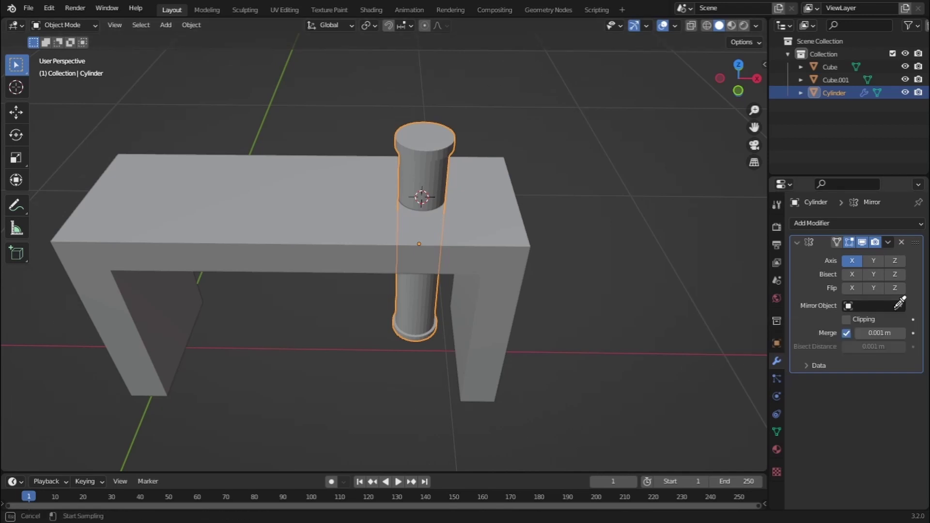
{"action": "left_click", "coordinate": [280, 233]}
{"action": "scroll", "coordinate": [274, 237], "scroll_direction": "down", "scroll_amount": 3}
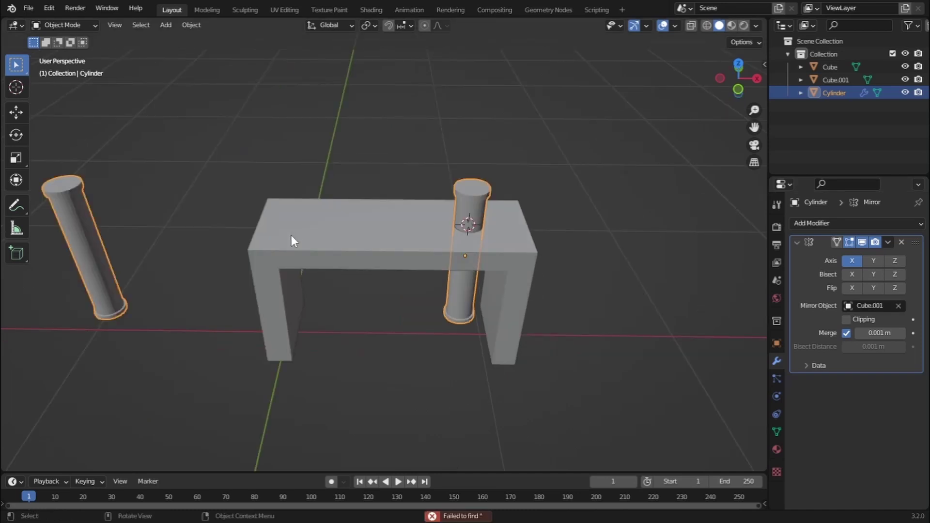
- Set the table's origin to its geometry so the mirrored cylinder passes through the other side of the tabletop
{"action": "left_click", "coordinate": [313, 259]}
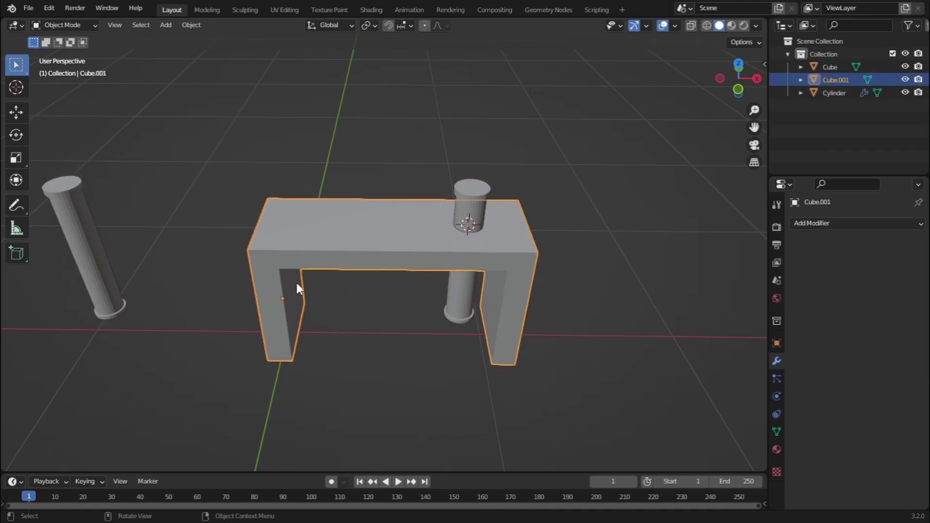
{"action": "right_click", "coordinate": [401, 242]}
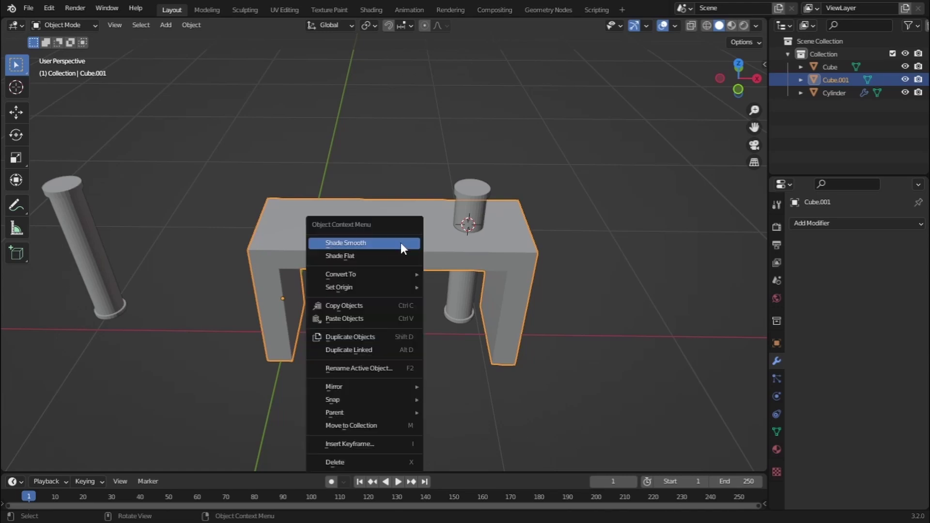
{"action": "mouse_move", "coordinate": [378, 289]}
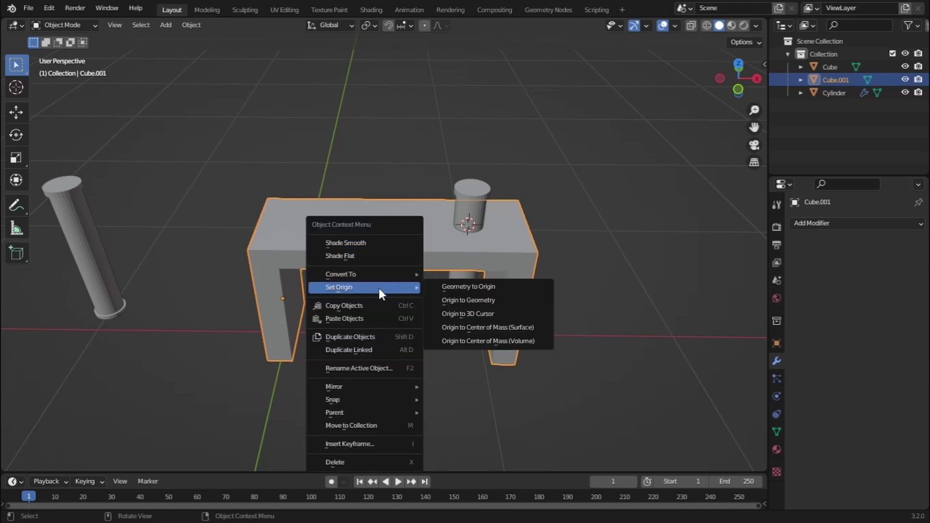
{"action": "left_click", "coordinate": [473, 299]}
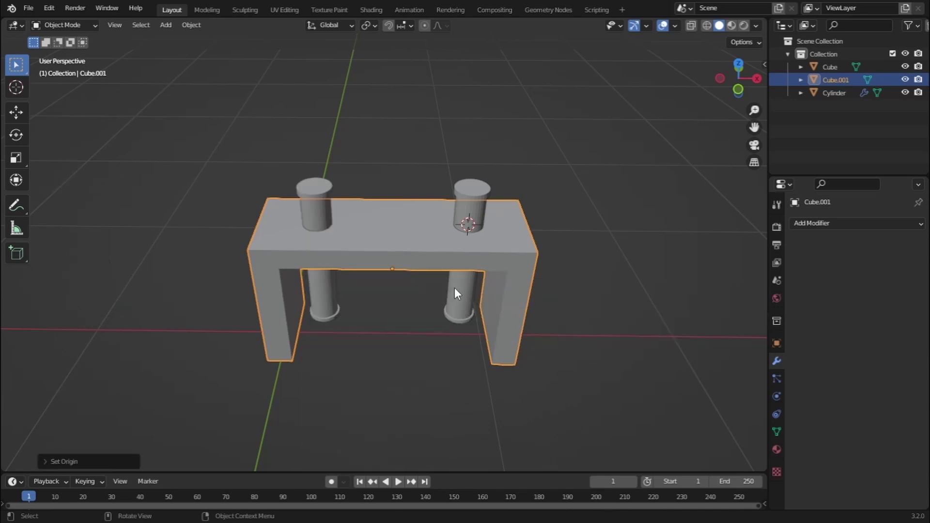
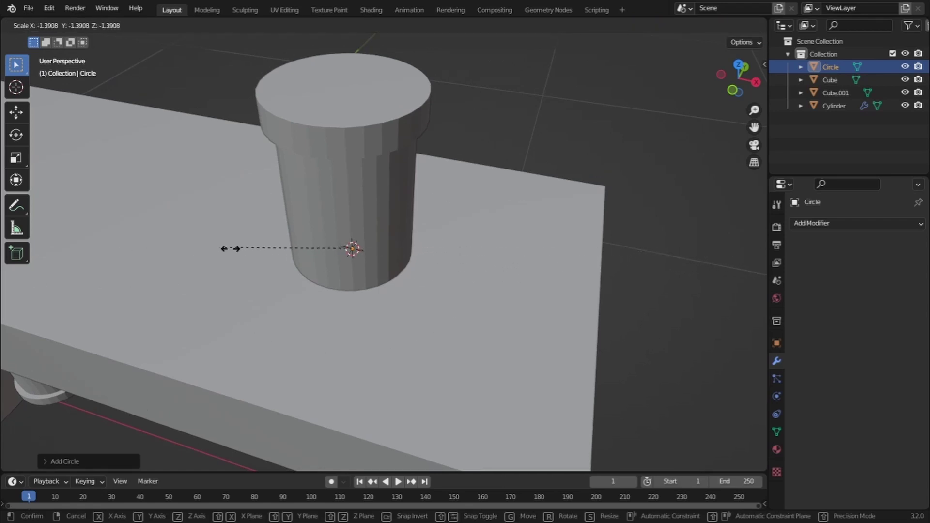
- Scale the circle to slightly wider than the cylinder and raise it along Z just above the tabletop
{"action": "left_click", "coordinate": [351, 262]}
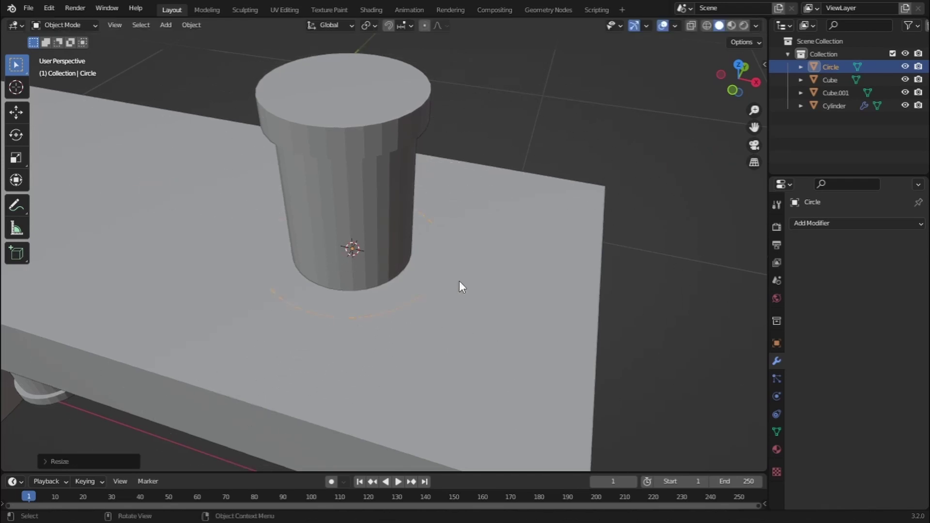
{"action": "key", "text": "g"}
{"action": "key", "text": "z"}
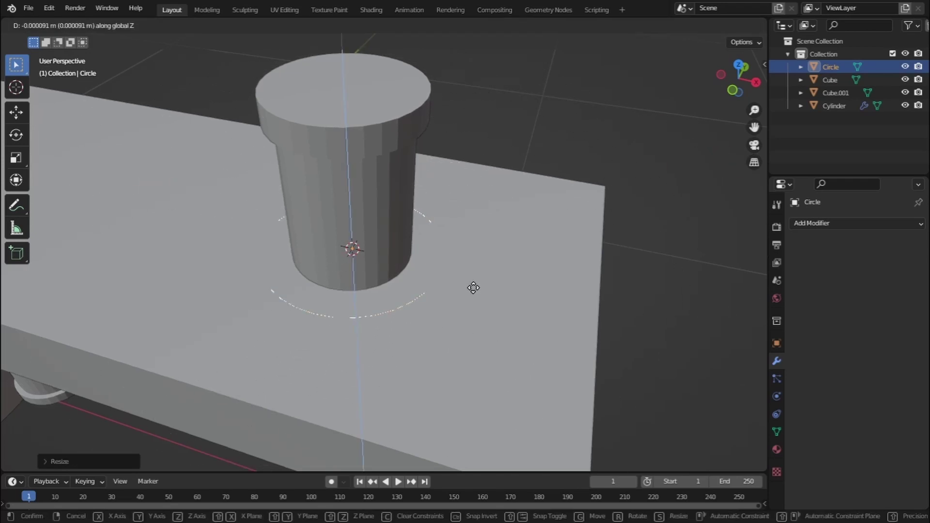
{"action": "left_click", "coordinate": [475, 287]}
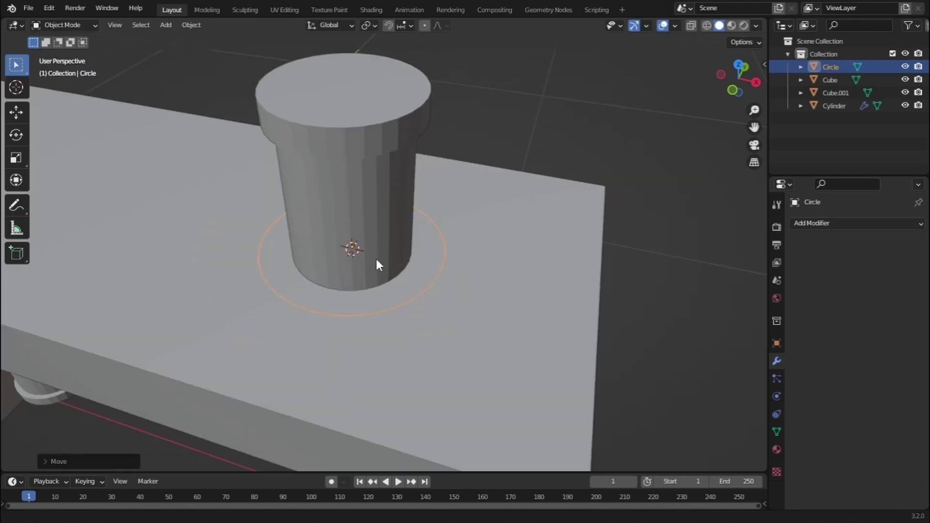
{"action": "middle_click_drag", "start_coordinate": [376, 259], "coordinate": [388, 257], "text": "shift"}
{"action": "key", "text": "s"}
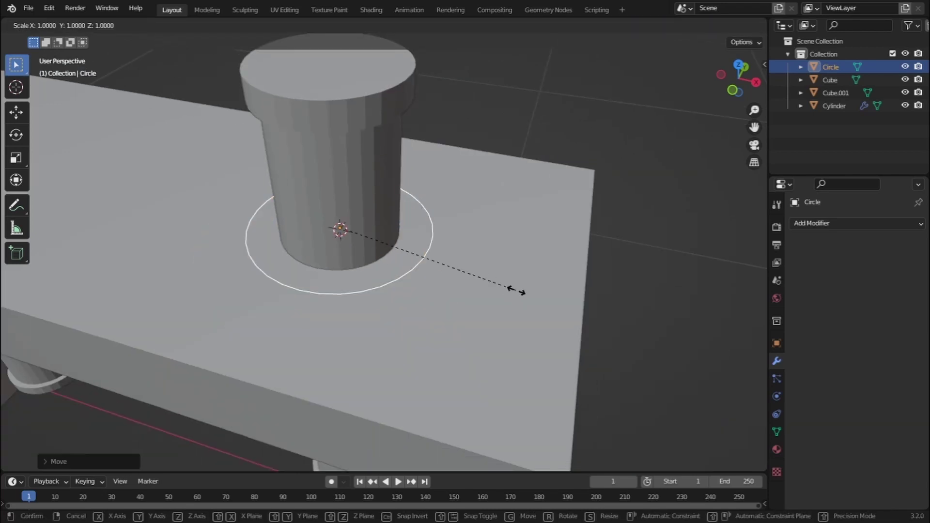
{"action": "left_click", "coordinate": [506, 289]}
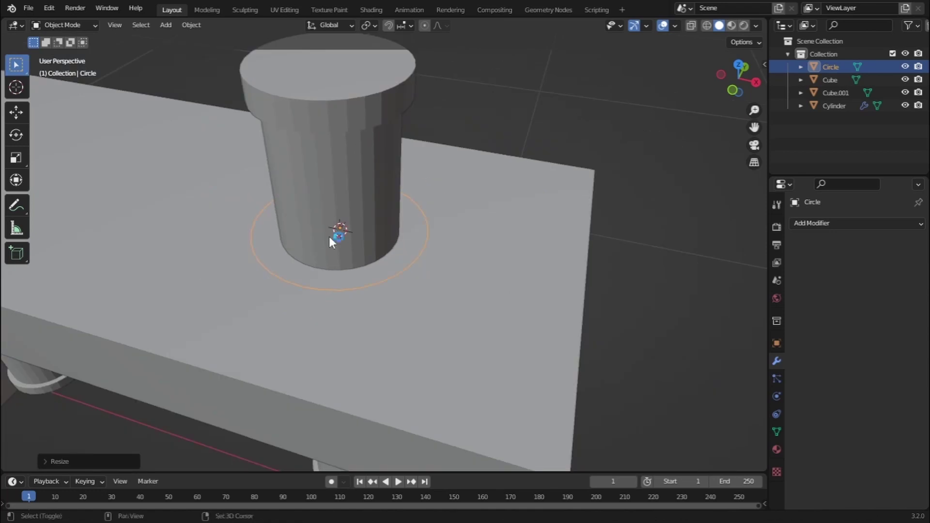
- In Edit Mode, fill the circle around the cylinder's base with a face and select that face
{"action": "middle_click_drag", "start_coordinate": [330, 237], "coordinate": [243, 201], "text": "shift"}
{"action": "left_click", "coordinate": [68, 25]}
{"action": "left_click", "coordinate": [66, 50]}
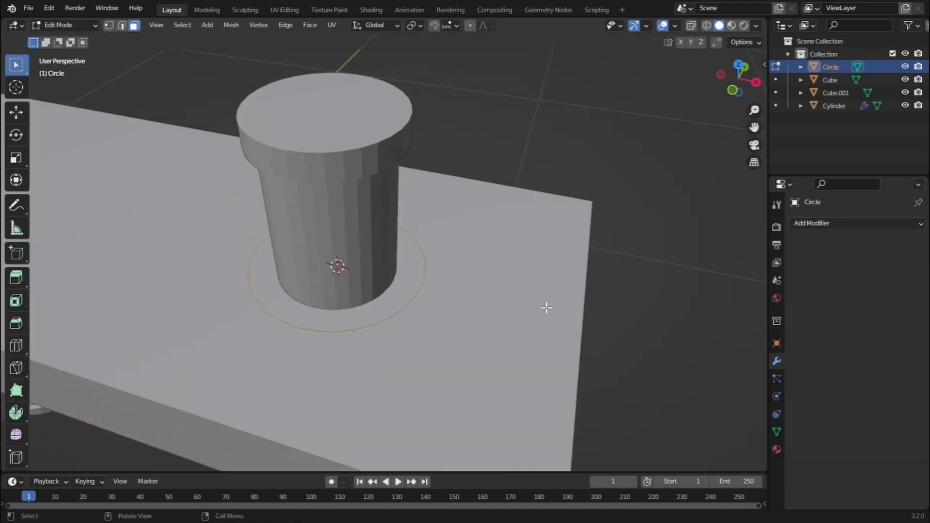
{"action": "key", "text": "f"}
{"action": "left_click", "coordinate": [407, 296]}
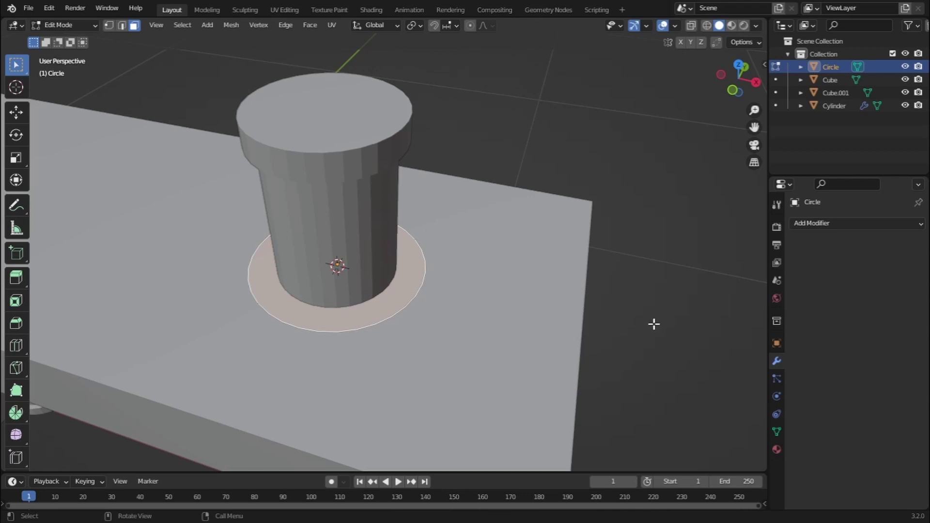
- Inset the circle's face three times toward the cylinder to form concentric rings, the first inset about 0.085 m thick
{"action": "key", "text": "i"}
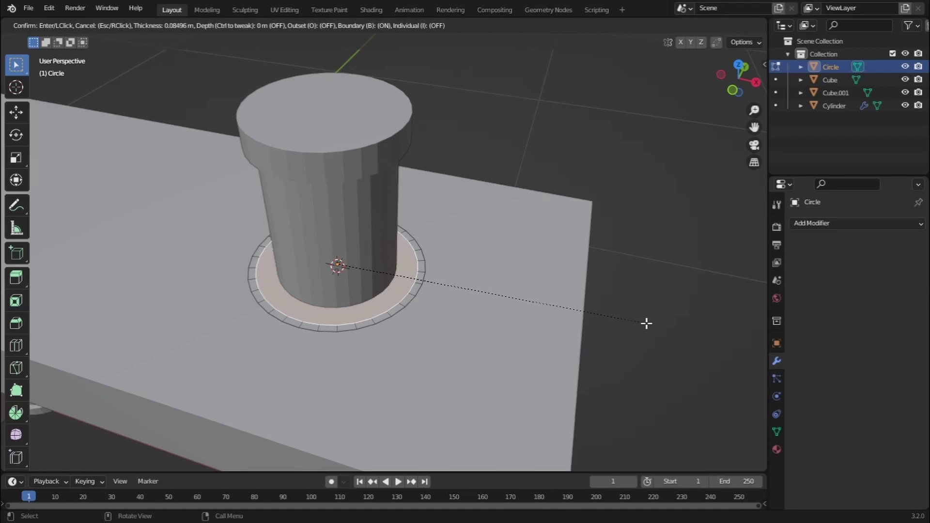
{"action": "left_click", "coordinate": [647, 323]}
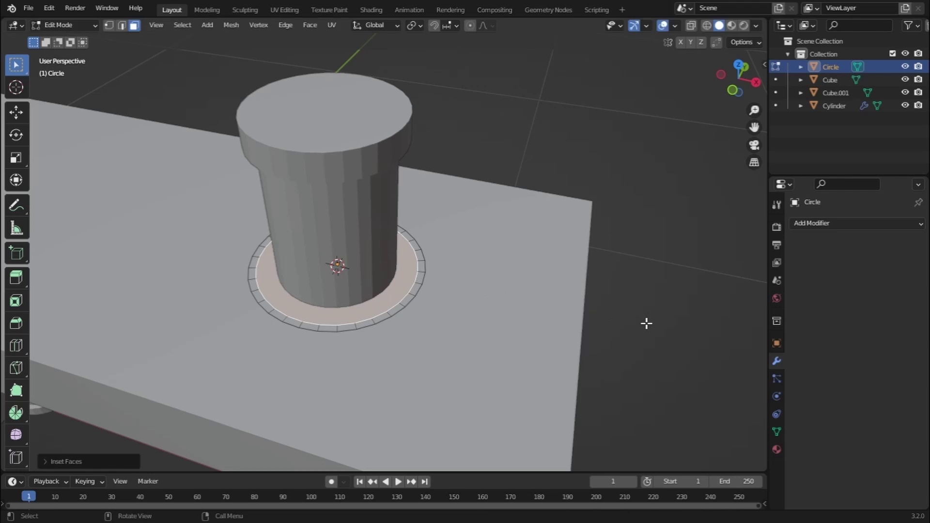
{"action": "key", "text": "i"}
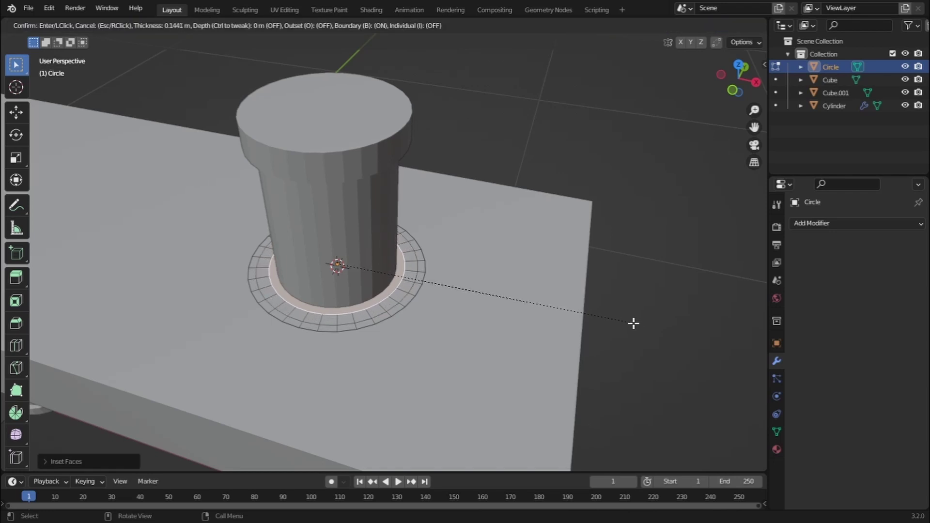
{"action": "left_click", "coordinate": [637, 329]}
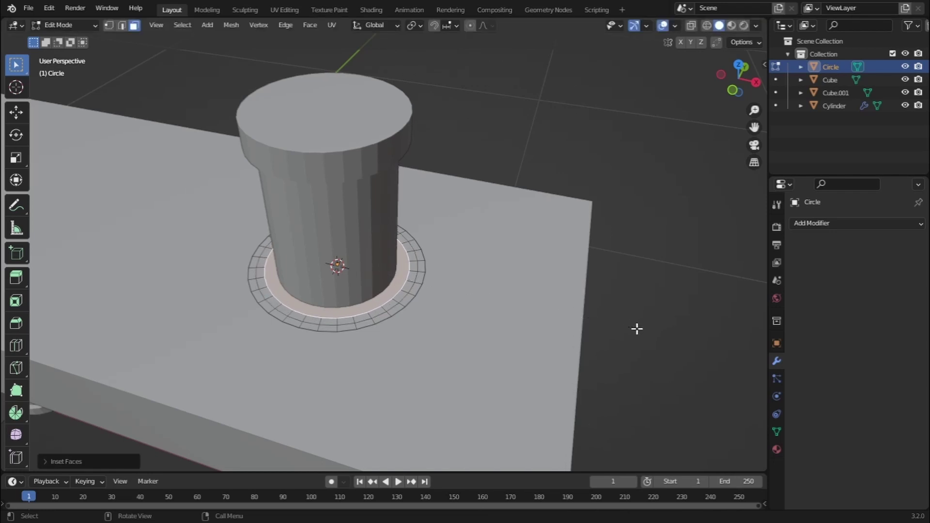
{"action": "key", "text": "i"}
{"action": "left_click", "coordinate": [627, 329]}
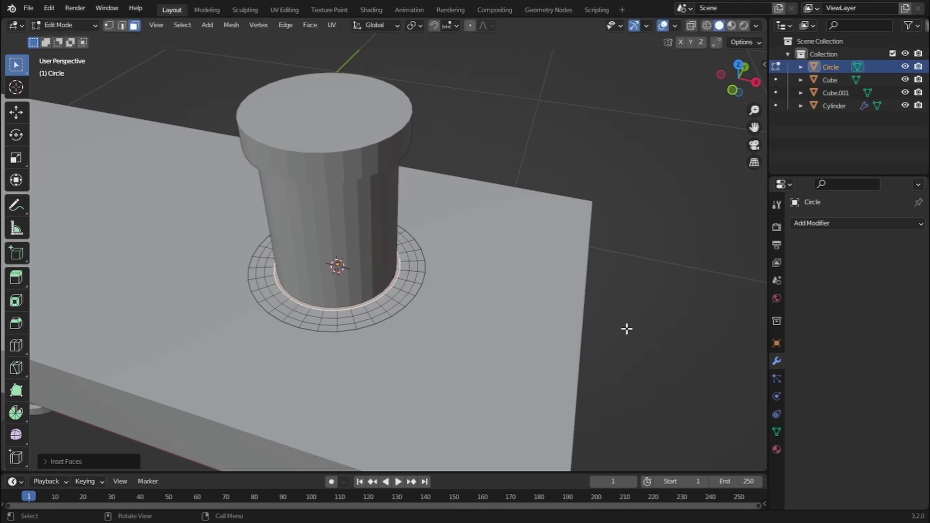
- In edge select mode, select the disc's first ring loop inside the outer rim and raise it about 0.003 m along Z
{"action": "left_click", "coordinate": [121, 26]}
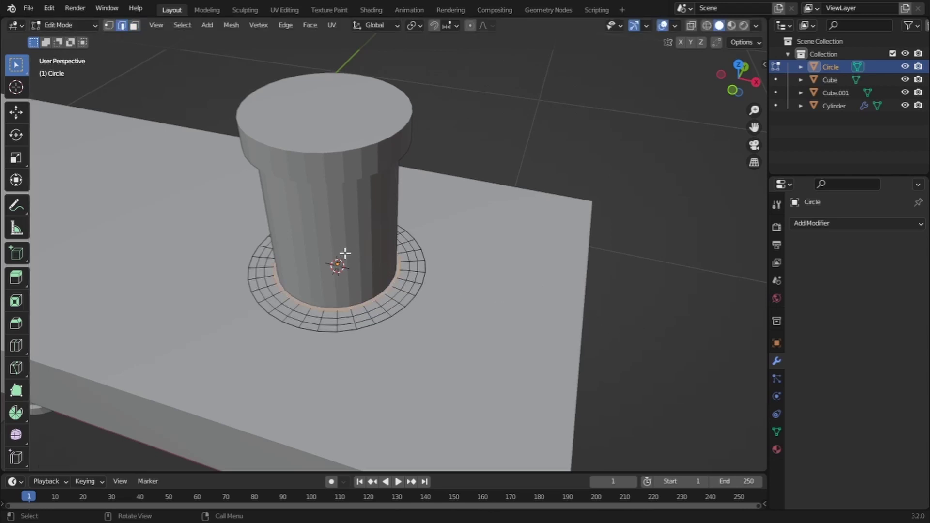
{"action": "scroll", "coordinate": [345, 253], "scroll_direction": "up", "scroll_amount": 8}
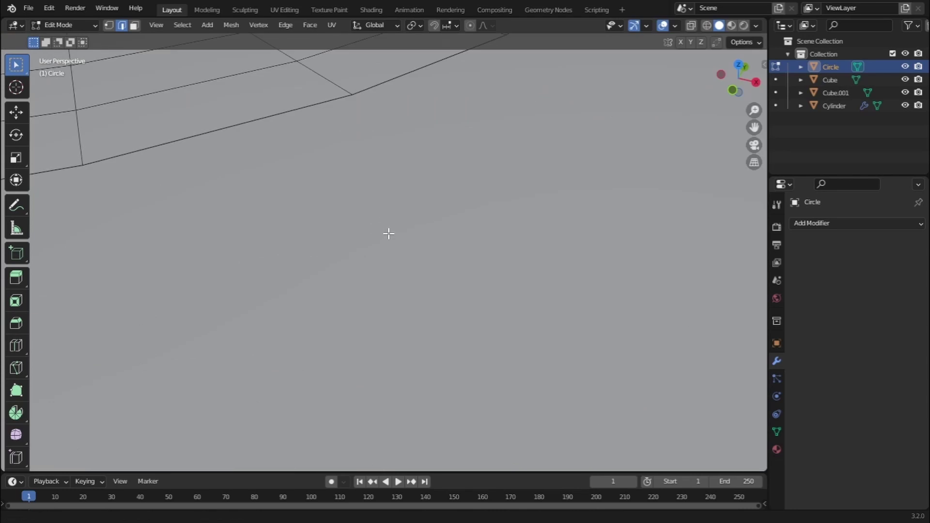
{"action": "scroll", "coordinate": [388, 234], "scroll_direction": "down", "scroll_amount": 8}
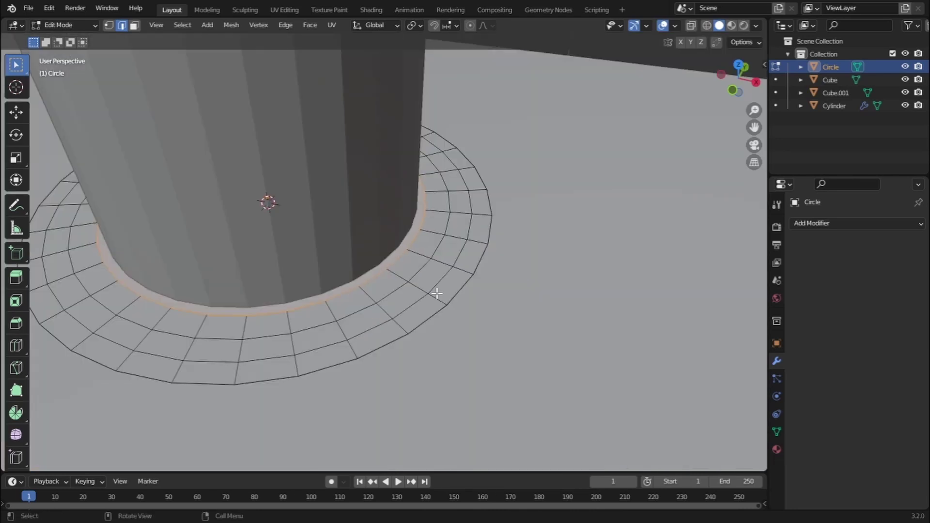
{"action": "left_click", "coordinate": [437, 284]}
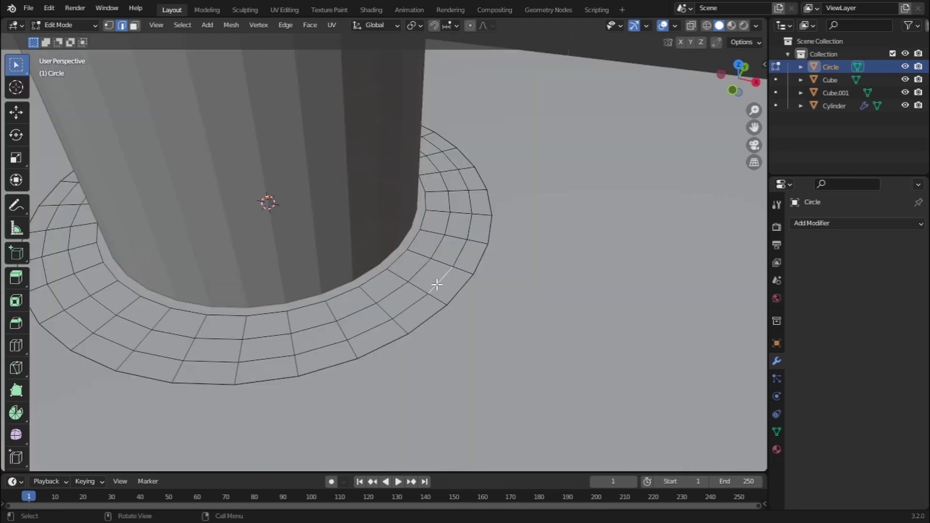
{"action": "left_click", "coordinate": [437, 285], "text": "alt"}
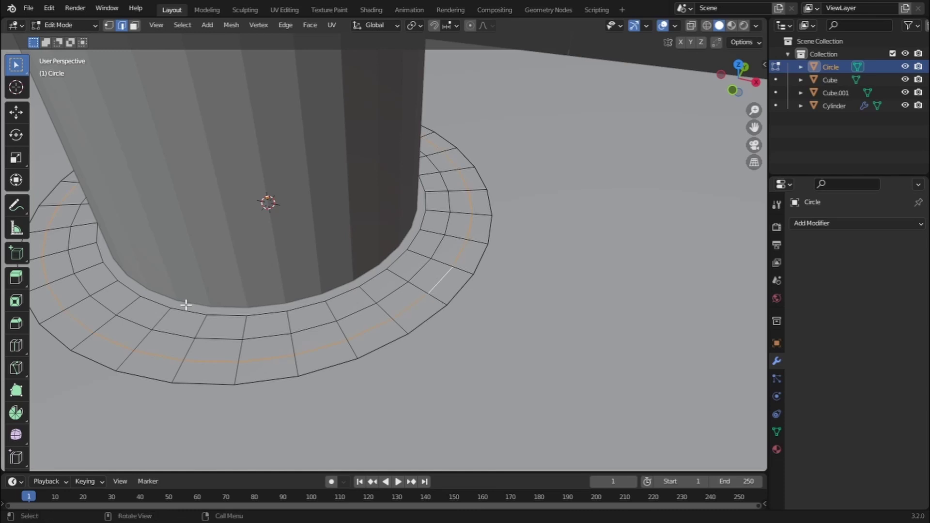
{"action": "middle_click", "coordinate": [290, 266], "text": "alt"}
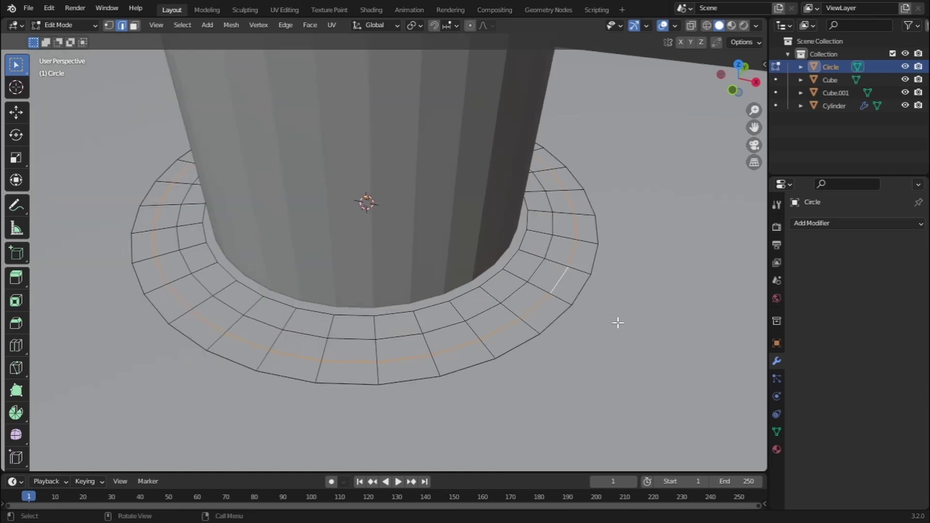
{"action": "key", "text": "g"}
{"action": "key", "text": "z"}
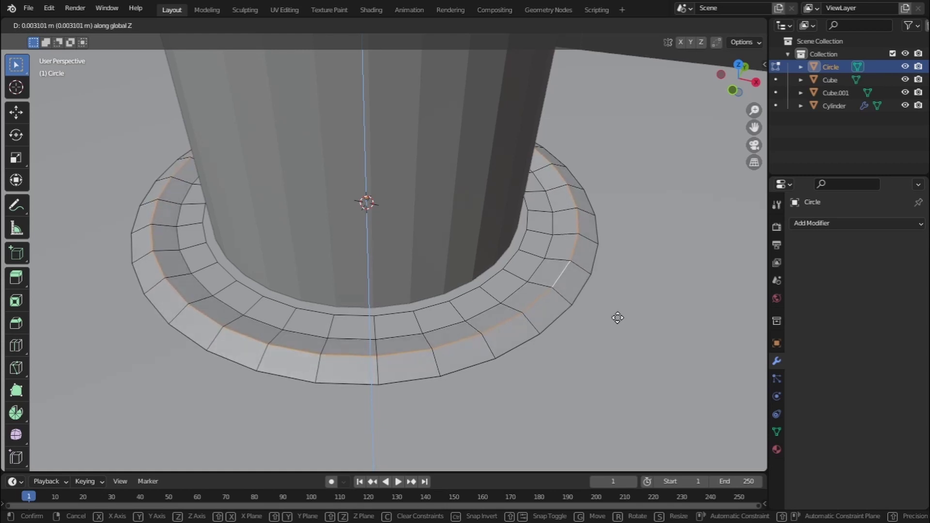
{"action": "left_click", "coordinate": [616, 317]}
- Raise the disc's innermost edge loop about 0.009 m along Z around the cylinder, and return to Object Mode
{"action": "mouse_move", "coordinate": [390, 274]}
{"action": "middle_mouse_down"}
{"action": "mouse_move", "coordinate": [431, 170]}
{"action": "mouse_move", "coordinate": [420, 241]}
{"action": "mouse_move", "coordinate": [392, 287]}
{"action": "mouse_move", "coordinate": [396, 274]}
{"action": "middle_mouse_up"}
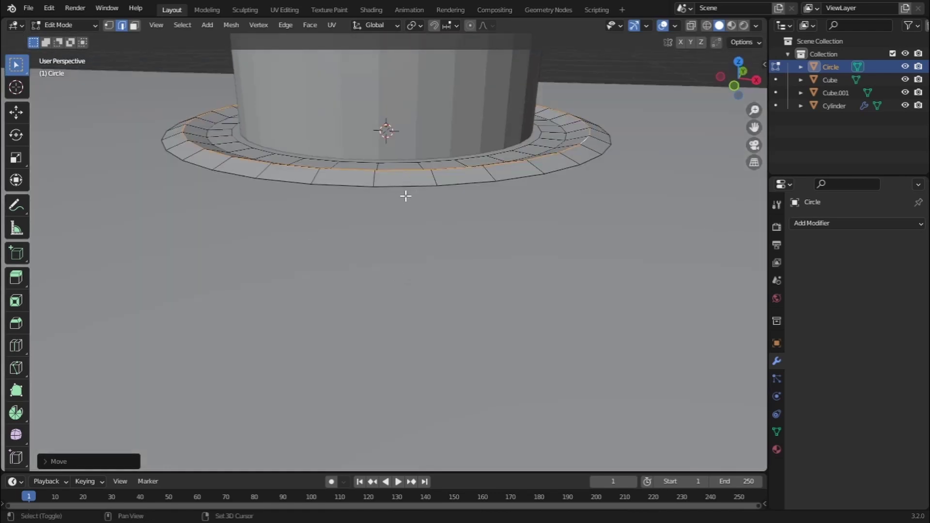
{"action": "middle_click_drag", "start_coordinate": [405, 196], "coordinate": [396, 222]}
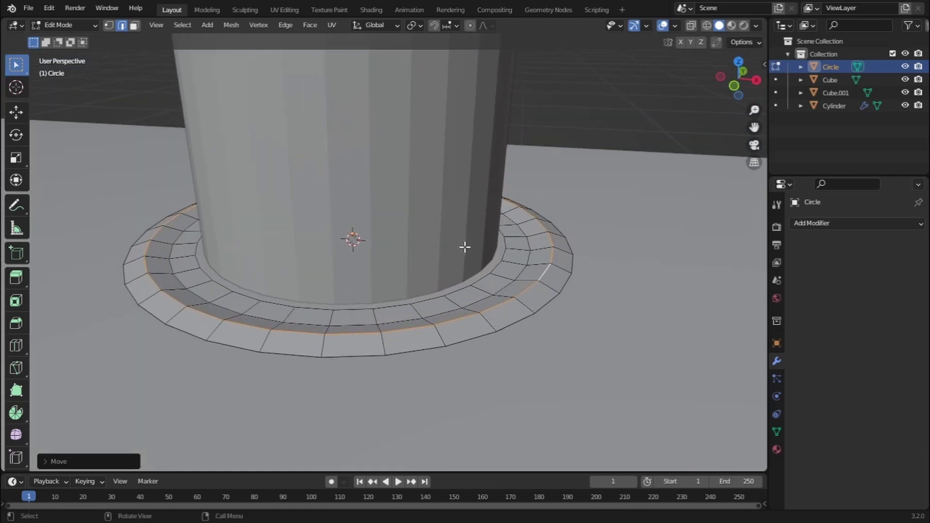
{"action": "left_click", "coordinate": [461, 289], "text": "alt"}
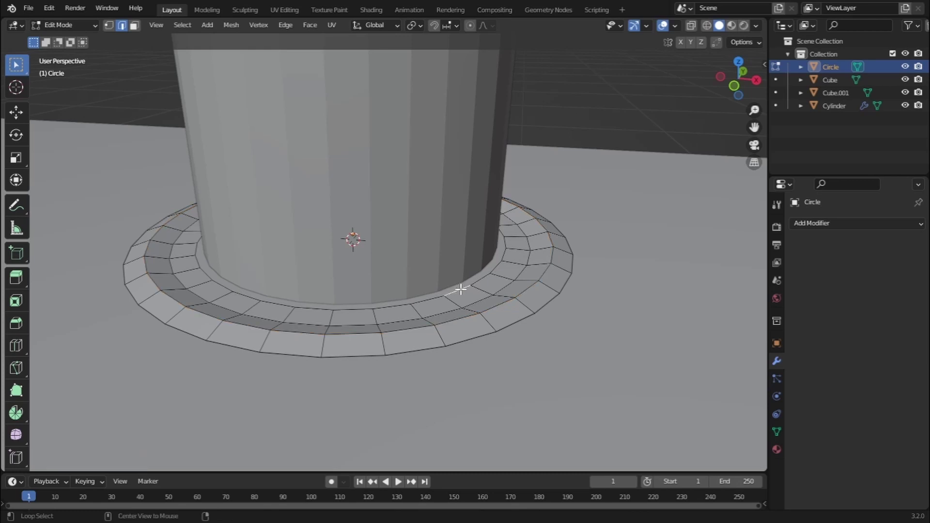
{"action": "left_click", "coordinate": [461, 289], "text": "alt"}
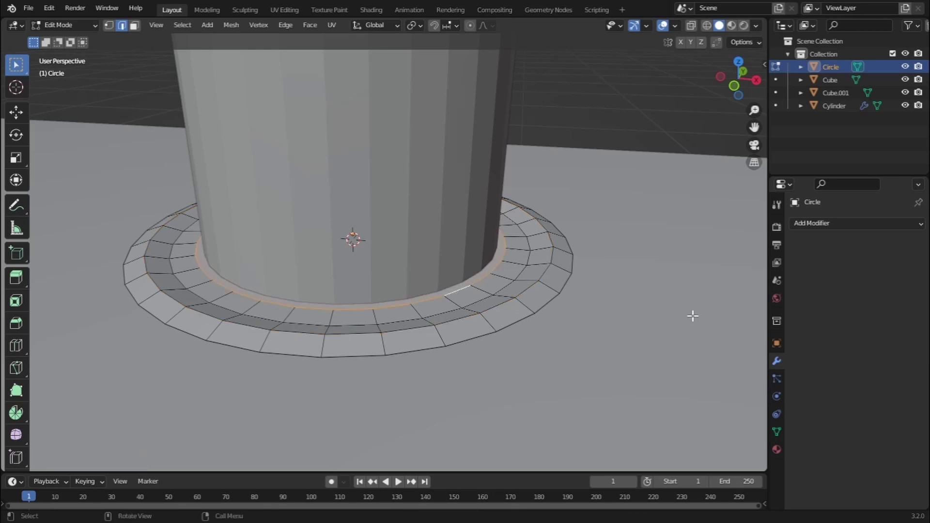
{"action": "key", "text": "g"}
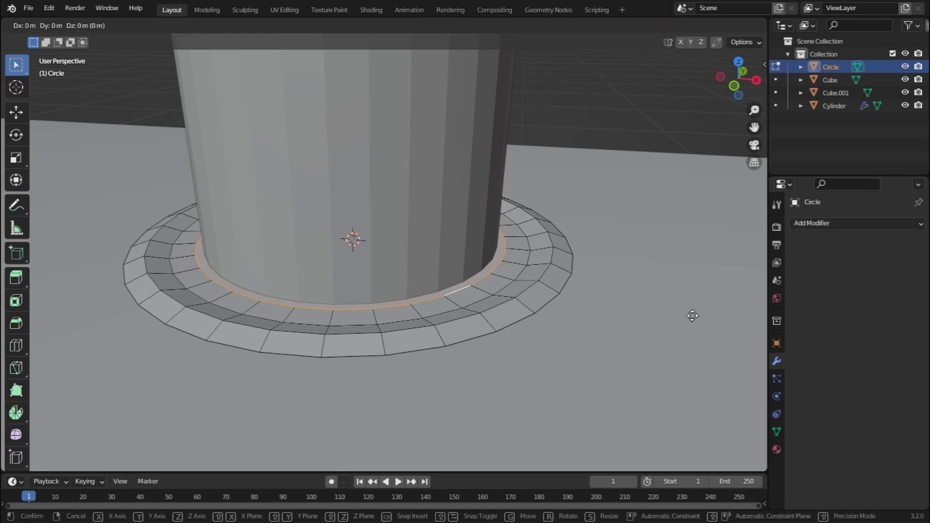
{"action": "key", "text": "z"}
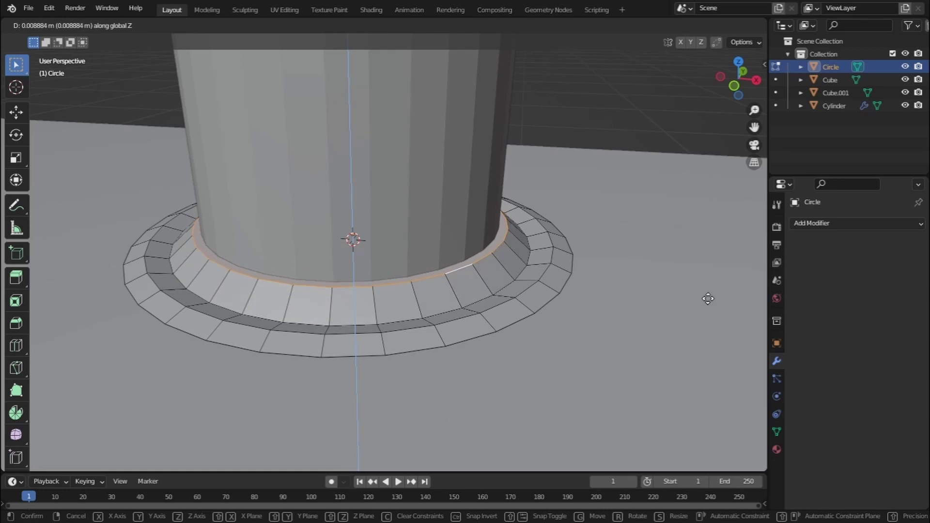
{"action": "left_click", "coordinate": [708, 299]}
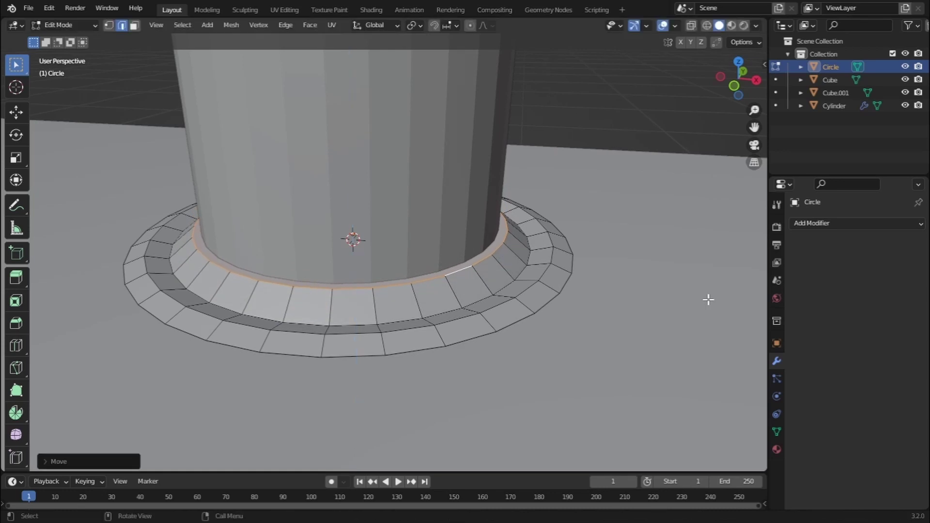
{"action": "left_click", "coordinate": [72, 25]}
{"action": "left_click", "coordinate": [72, 35]}
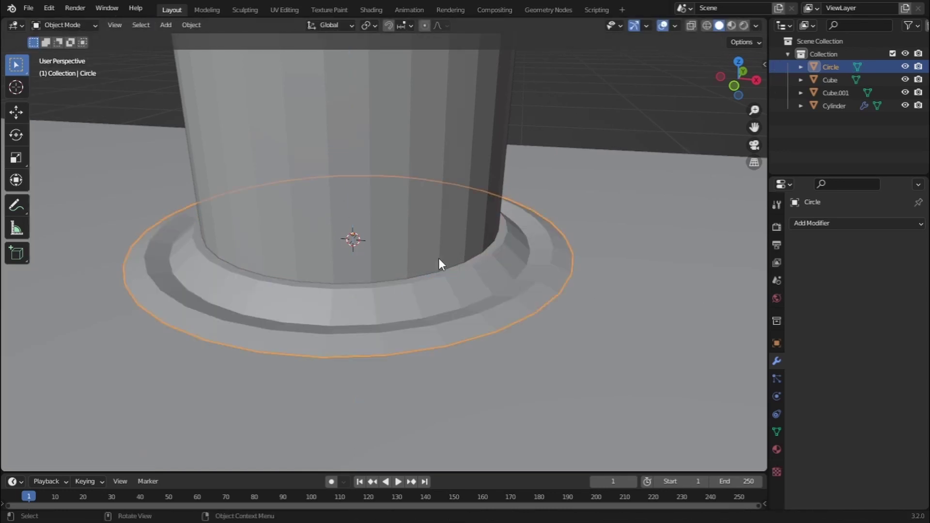
- In front view, lower the ringed disc along Z until it sits on the tabletop
{"action": "key", "text": "KP_1"}
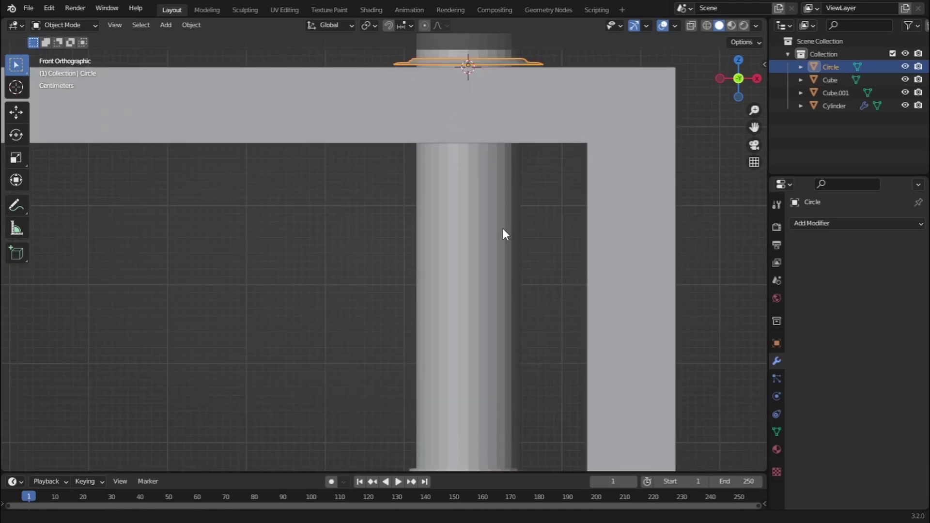
{"action": "scroll", "coordinate": [501, 272], "scroll_direction": "up", "scroll_amount": 8}
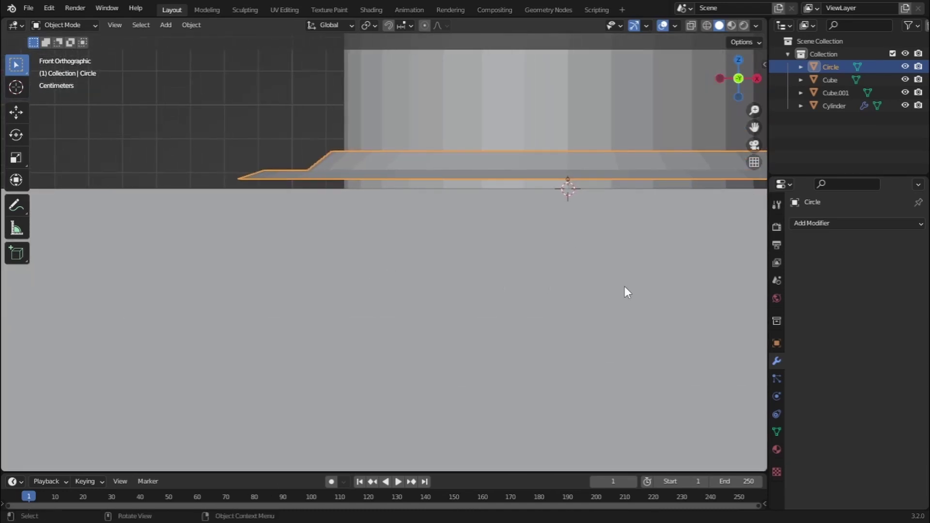
{"action": "key", "text": "g"}
{"action": "key", "text": "z"}
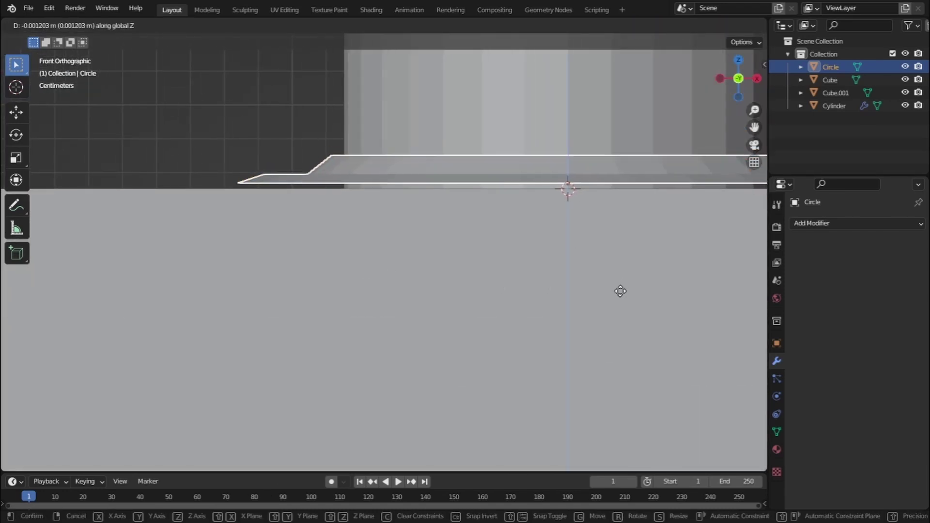
{"action": "left_click", "coordinate": [616, 274]}
{"action": "scroll", "coordinate": [615, 251], "scroll_direction": "down", "scroll_amount": 8}
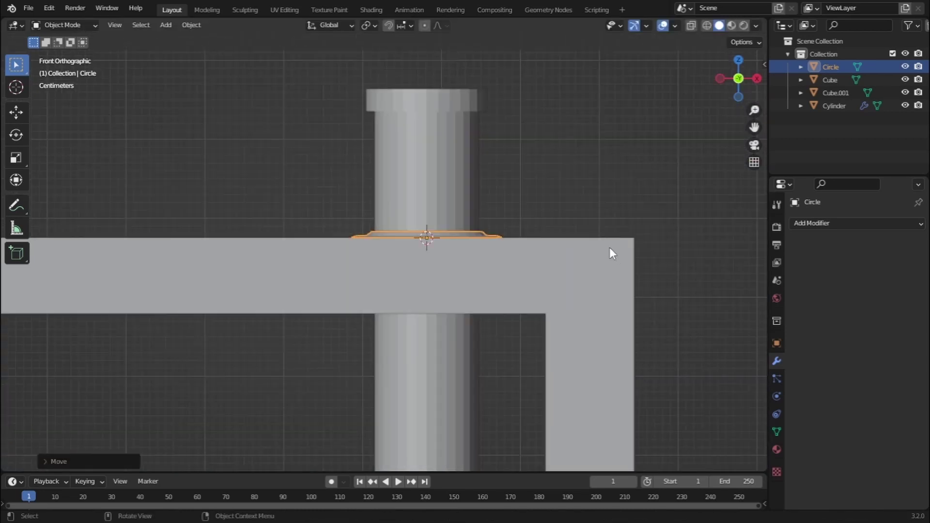
- Add a Mirror modifier on the X axis to the disc with the table as mirror object, and deselect everything
{"action": "middle_click_drag", "start_coordinate": [610, 249], "coordinate": [421, 193]}
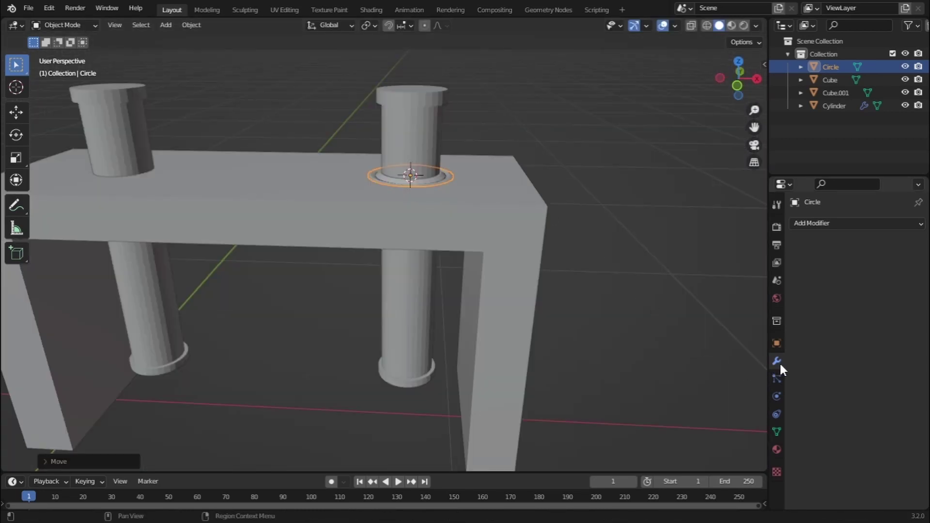
{"action": "left_click", "coordinate": [818, 224]}
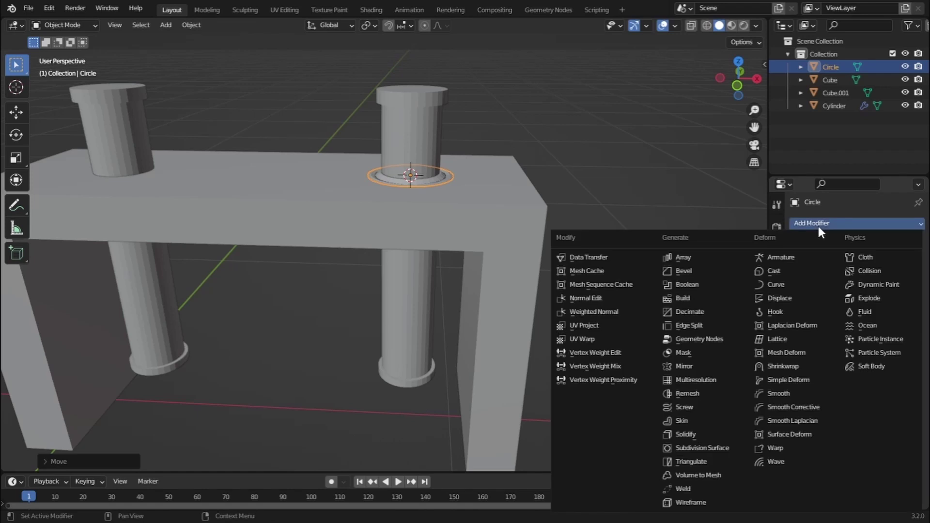
{"action": "left_click", "coordinate": [678, 365]}
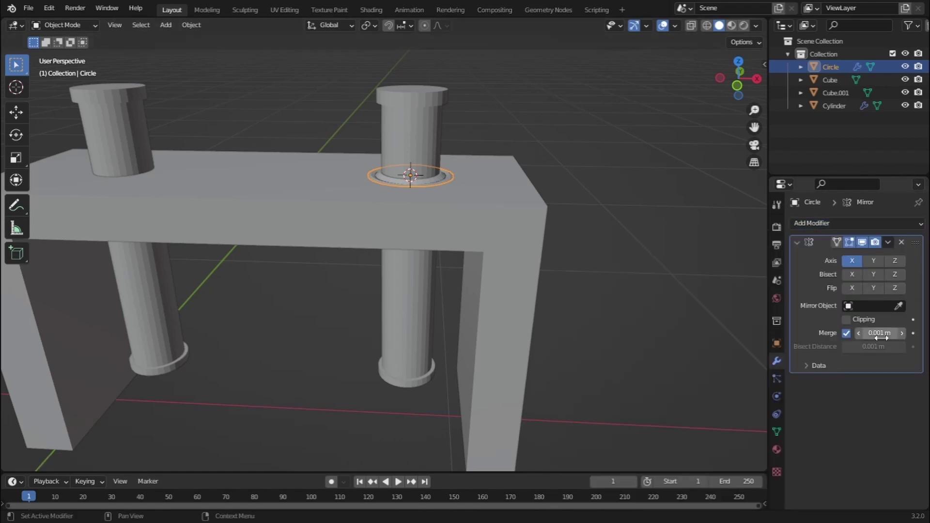
{"action": "left_click", "coordinate": [899, 305]}
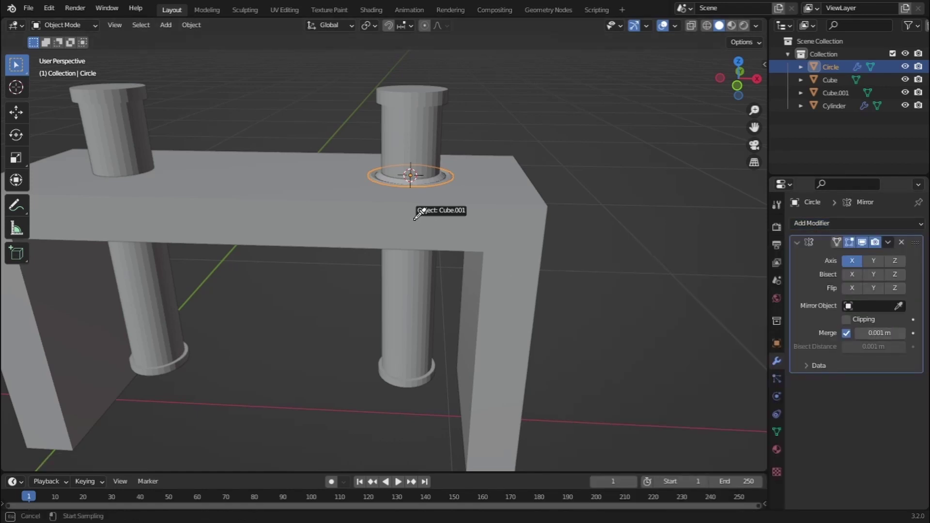
{"action": "left_click", "coordinate": [274, 200]}
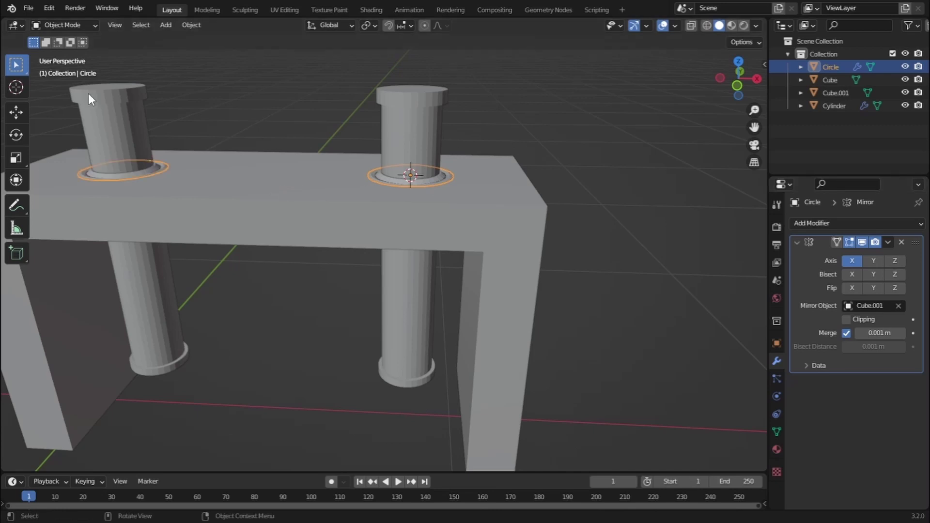
{"action": "scroll", "coordinate": [362, 196], "scroll_direction": "down", "scroll_amount": 3}
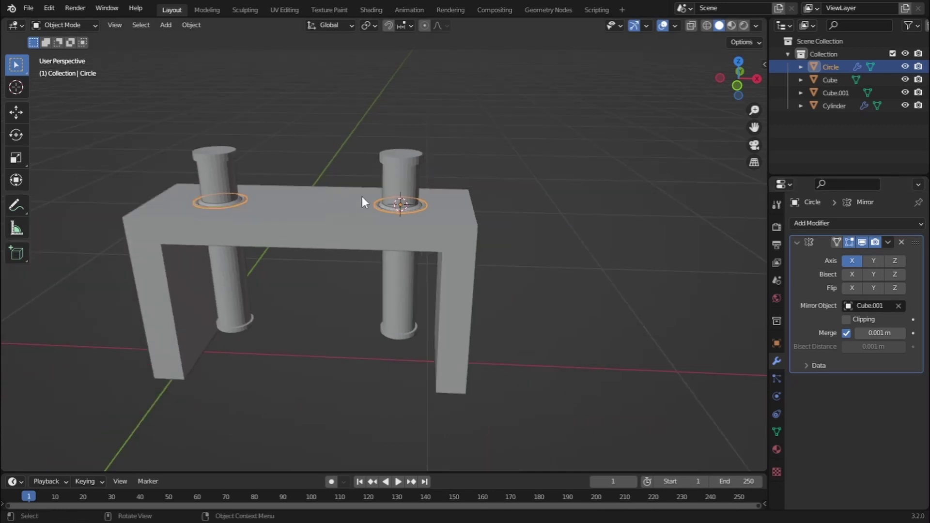
{"action": "middle_click_drag", "start_coordinate": [397, 213], "coordinate": [408, 248]}
{"action": "key", "text": "alt+a"}
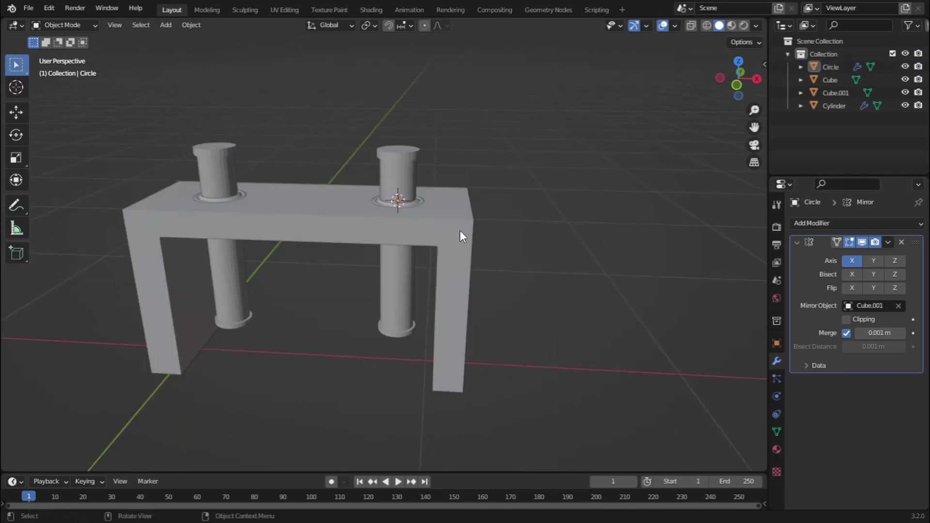
- Select the table and add a Bevel modifier to it
{"action": "left_click", "coordinate": [461, 230]}
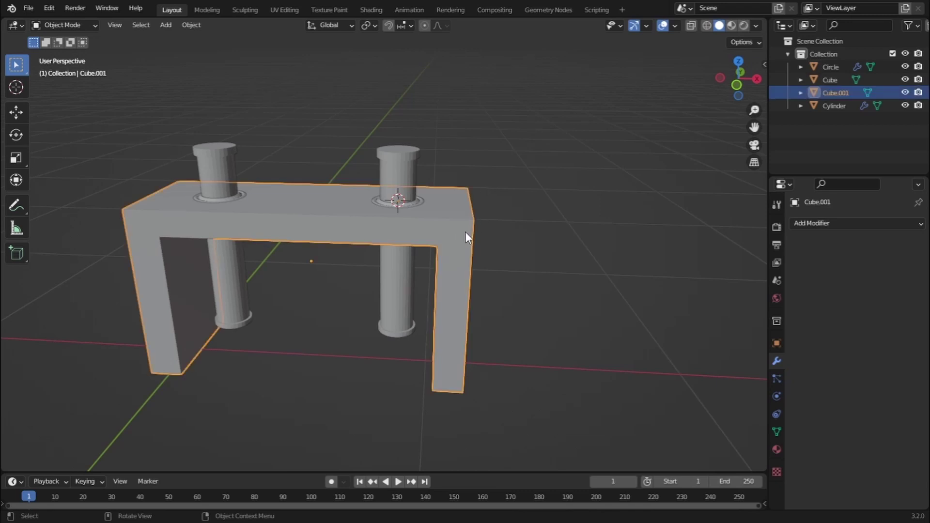
{"action": "middle_click_drag", "start_coordinate": [465, 237], "coordinate": [454, 250]}
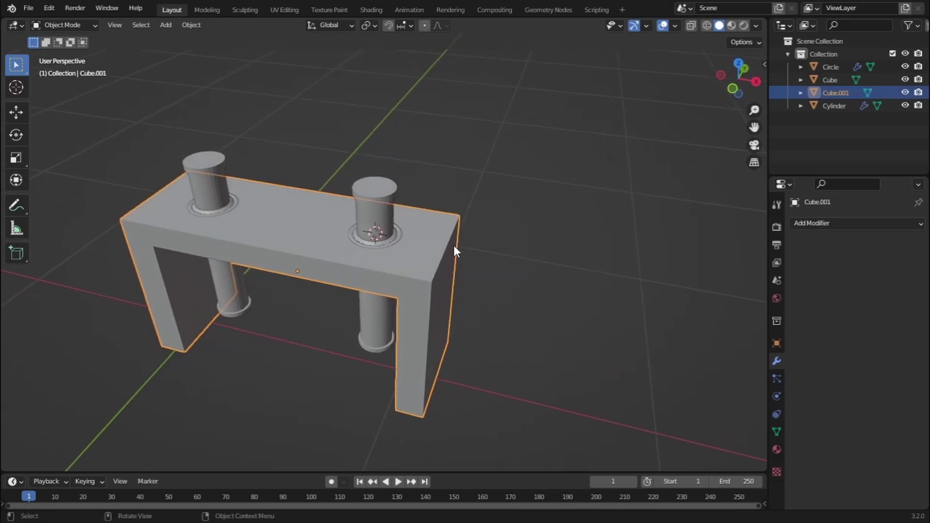
{"action": "left_click", "coordinate": [833, 225]}
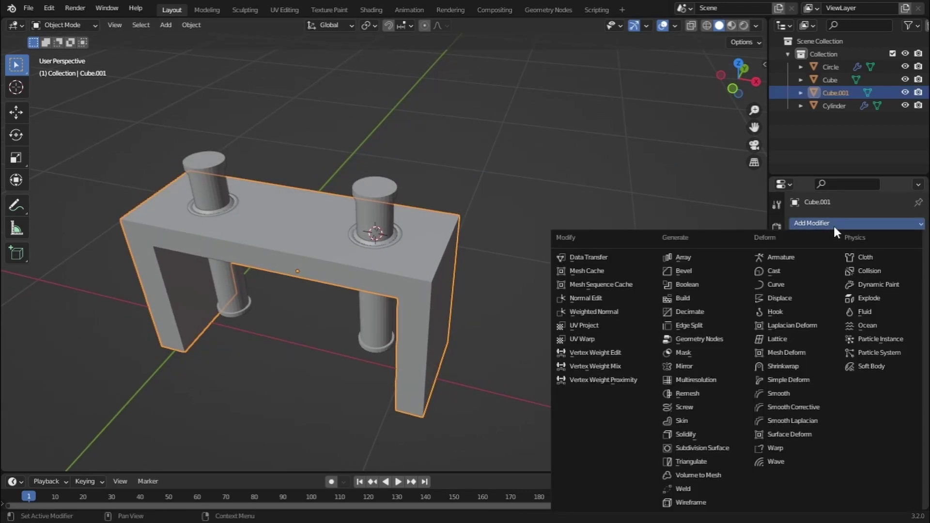
{"action": "left_click", "coordinate": [709, 270]}
- Try a bevel amount of 0.01 m on the table's edges
{"action": "scroll", "coordinate": [443, 275], "scroll_direction": "up", "scroll_amount": 4}
{"action": "scroll", "coordinate": [503, 277], "scroll_direction": "up", "scroll_amount": 5}
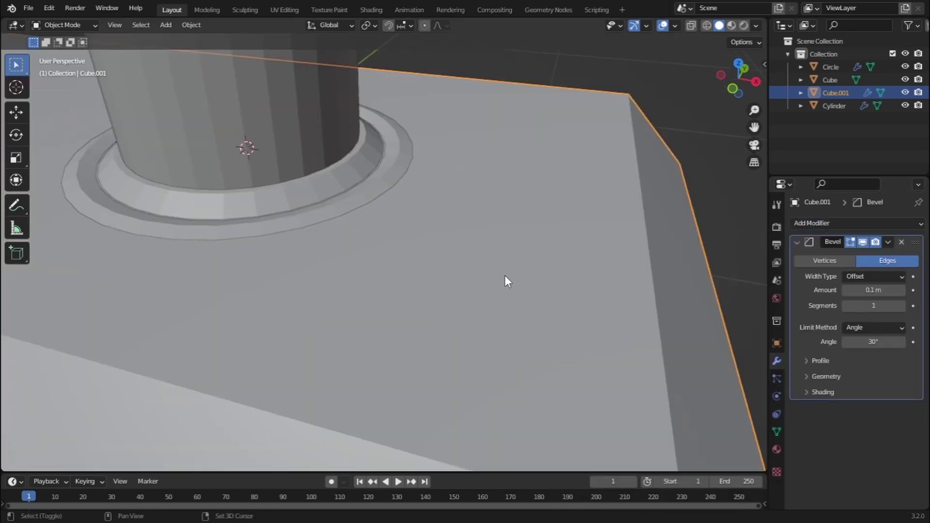
{"action": "left_click", "coordinate": [848, 292]}
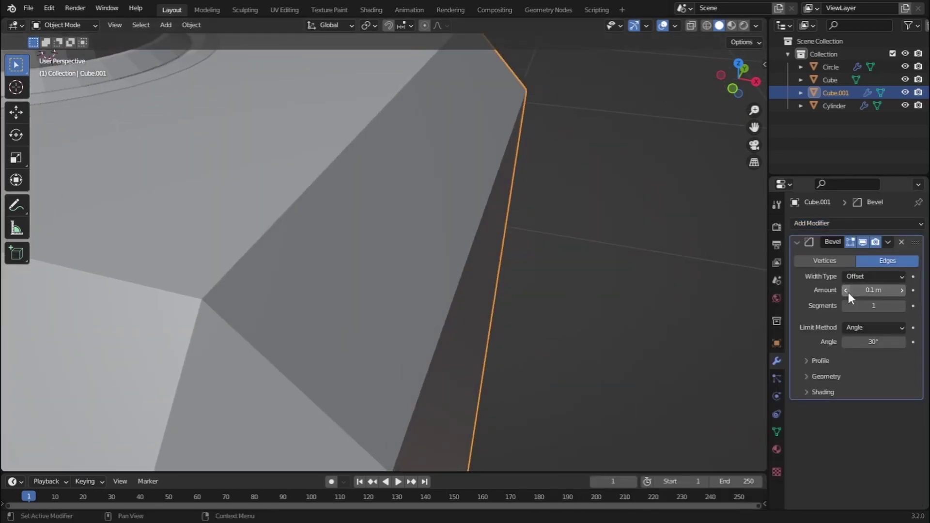
{"action": "type", "text": "0.03"}
{"action": "key", "text": "Return"}
{"action": "left_click", "coordinate": [847, 291]}
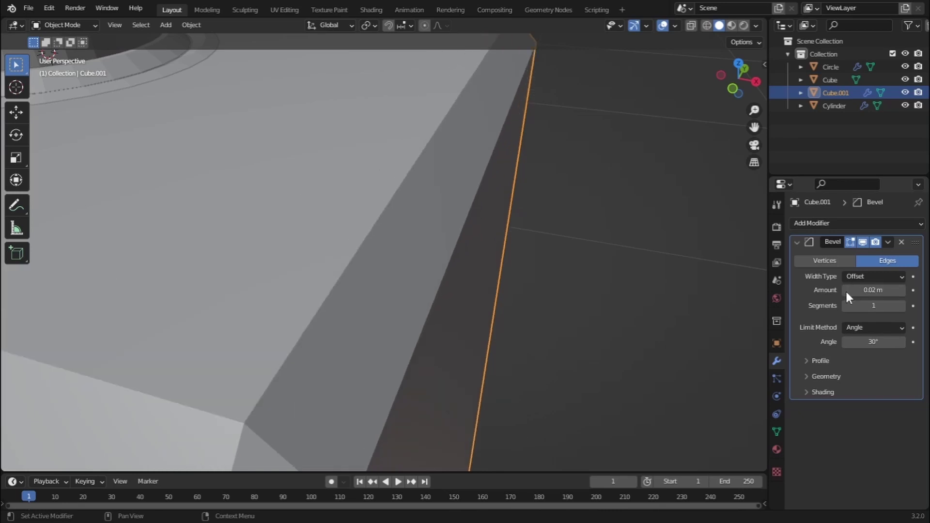
{"action": "left_click", "coordinate": [845, 290]}
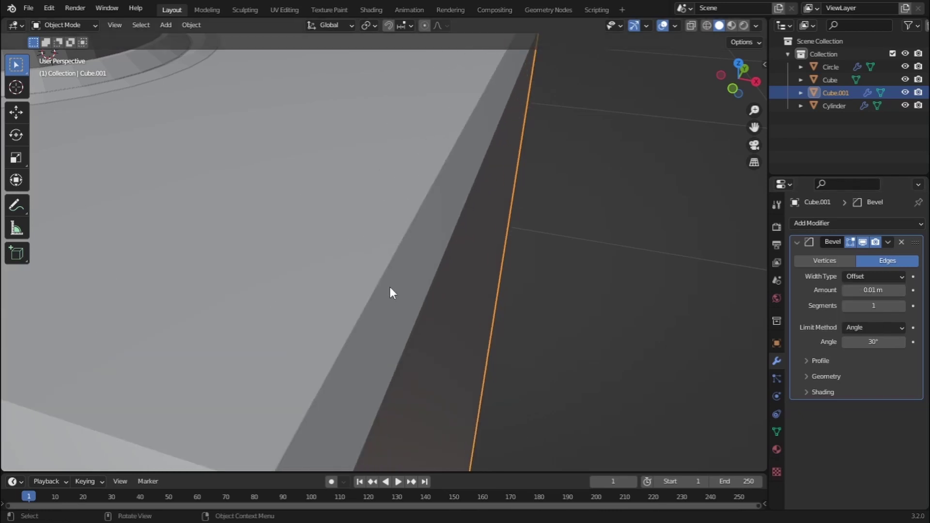
- Set the table's bevel amount to 0.005 m
{"action": "scroll", "coordinate": [384, 277], "scroll_direction": "down", "scroll_amount": 6}
{"action": "left_click", "coordinate": [872, 289]}
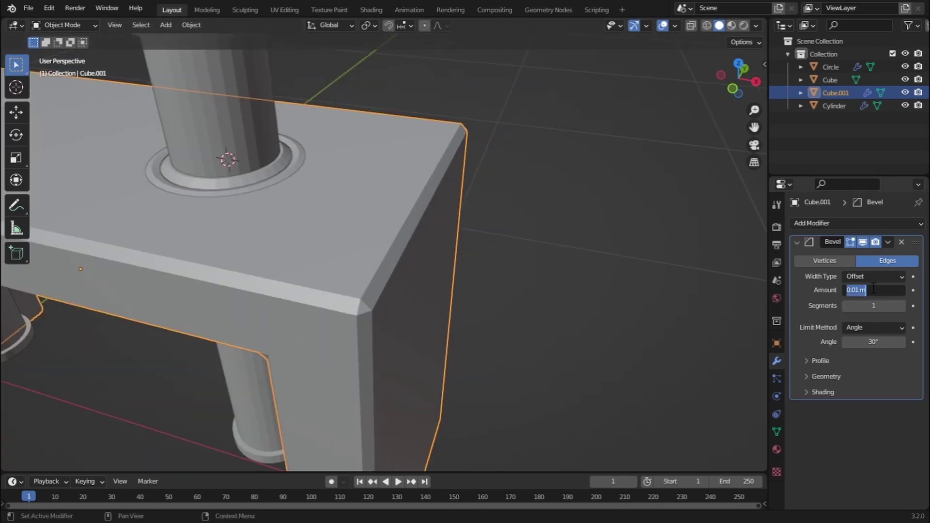
{"action": "key", "text": "BackSpace"}
{"action": "type", "text": ".005"}
{"action": "key", "text": "Return"}
{"action": "scroll", "coordinate": [457, 277], "scroll_direction": "down", "scroll_amount": 2}
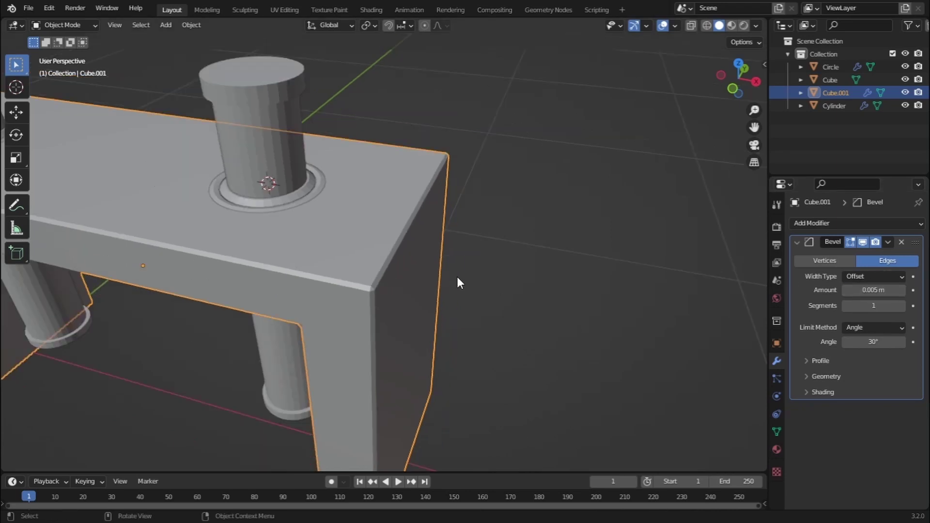
- Set the table's bevel to 3 segments
{"action": "scroll", "coordinate": [457, 279], "scroll_direction": "up", "scroll_amount": 8}
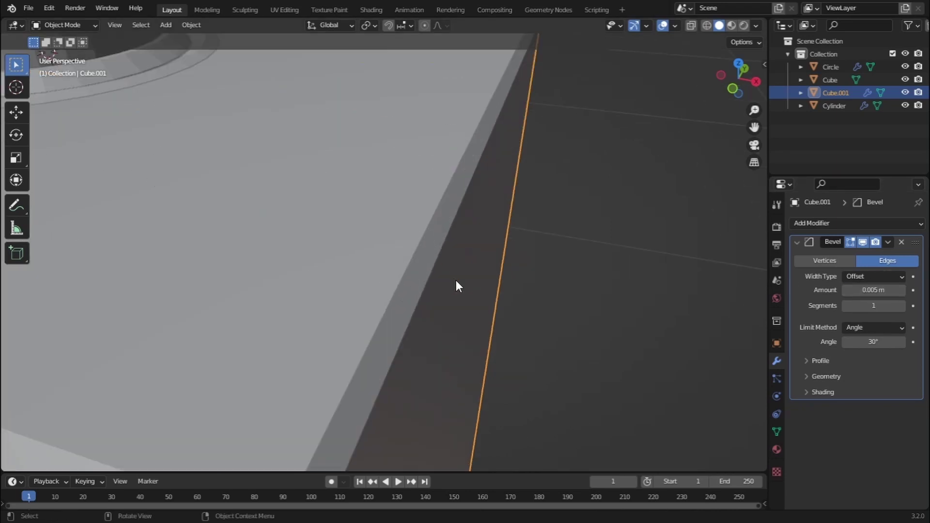
{"action": "left_click", "coordinate": [901, 305]}
{"action": "left_click", "coordinate": [900, 306]}
{"action": "scroll", "coordinate": [533, 252], "scroll_direction": "down", "scroll_amount": 8}
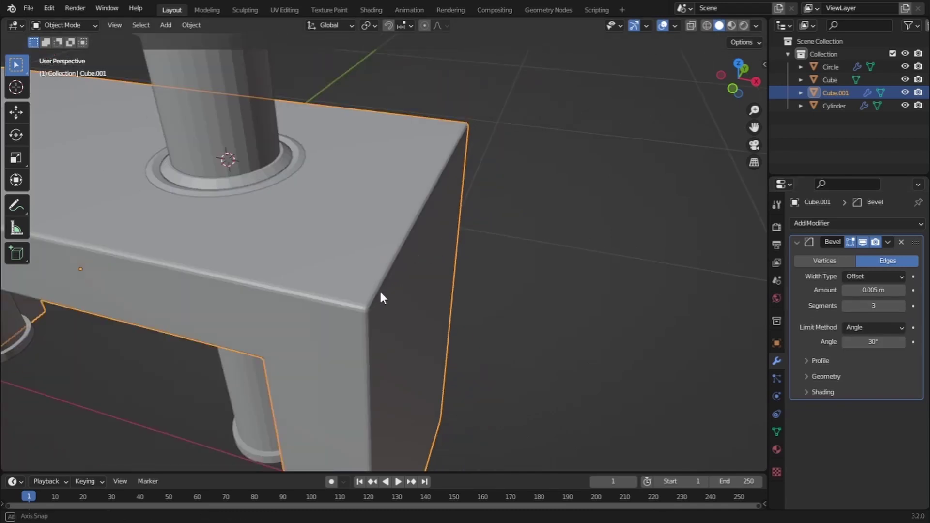
- Apply smooth shading to the table
{"action": "middle_click_drag", "start_coordinate": [379, 293], "coordinate": [376, 276]}
{"action": "scroll", "coordinate": [407, 204], "scroll_direction": "down", "scroll_amount": 5}
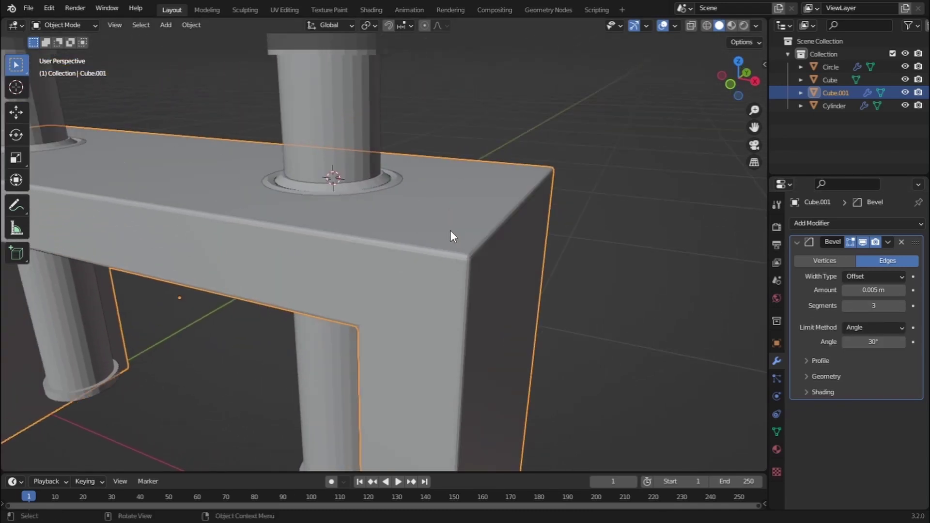
{"action": "right_click", "coordinate": [450, 231]}
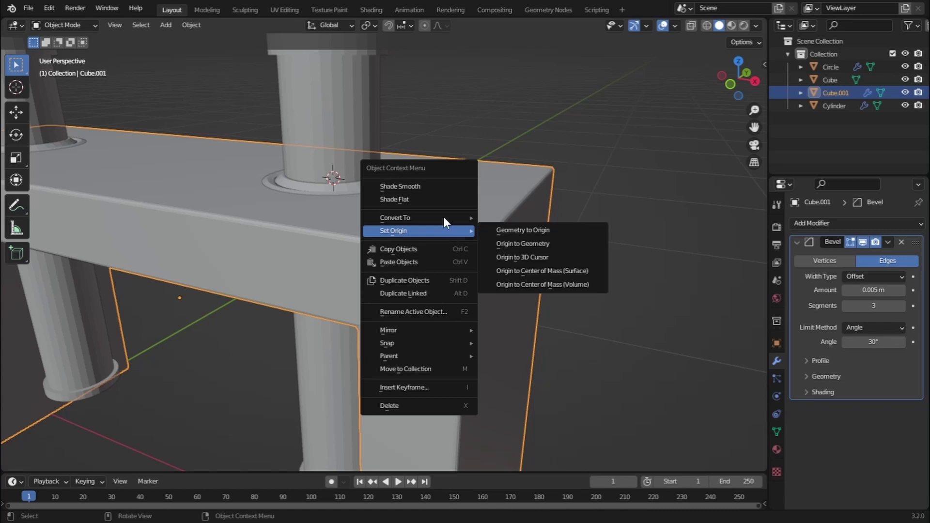
{"action": "left_click", "coordinate": [426, 185]}
- Select the flanged cylinders and apply smooth shading to them
{"action": "scroll", "coordinate": [395, 187], "scroll_direction": "up", "scroll_amount": 4}
{"action": "left_click", "coordinate": [379, 222]}
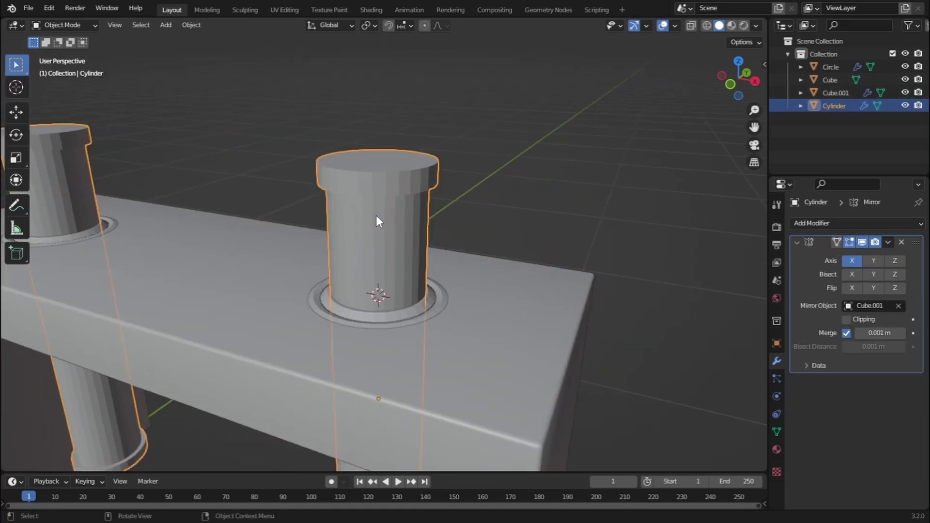
{"action": "right_click", "coordinate": [376, 216]}
{"action": "left_click", "coordinate": [376, 215]}
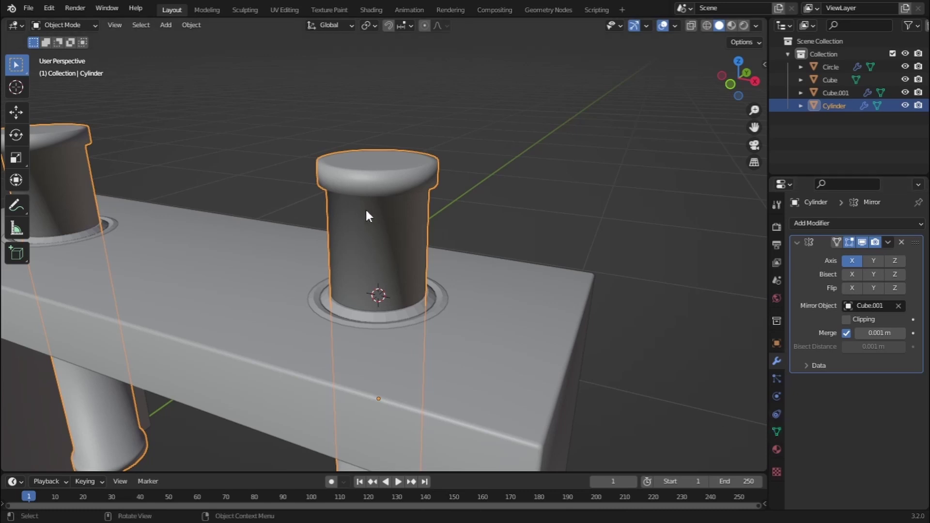
{"action": "mouse_move", "coordinate": [368, 216]}
{"action": "middle_mouse_down"}
{"action": "mouse_move", "coordinate": [306, 205]}
{"action": "mouse_move", "coordinate": [318, 222]}
{"action": "mouse_move", "coordinate": [386, 219]}
{"action": "middle_mouse_up"}
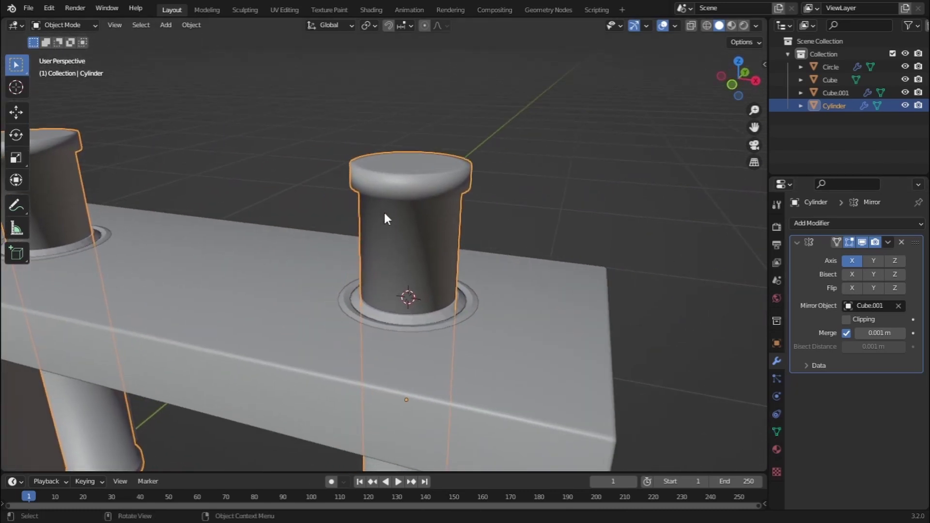
- Enable Auto Smooth at 30° in the cylinder mesh's normals settings
{"action": "left_click", "coordinate": [774, 432]}
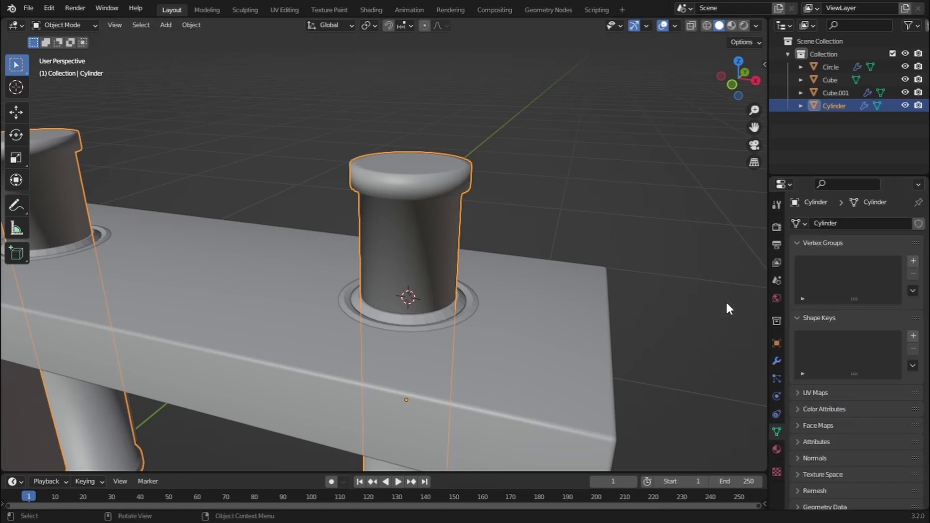
{"action": "scroll", "coordinate": [844, 381], "scroll_direction": "down", "scroll_amount": 1}
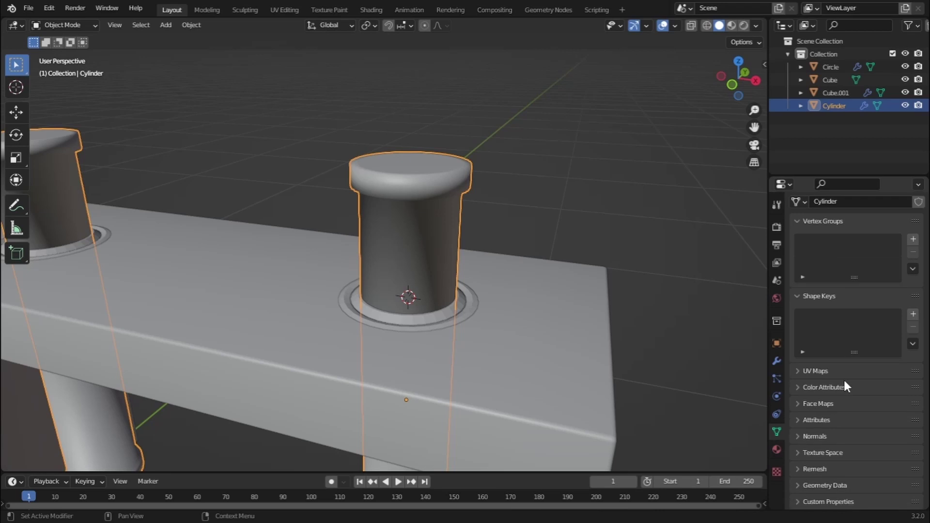
{"action": "left_click", "coordinate": [797, 436]}
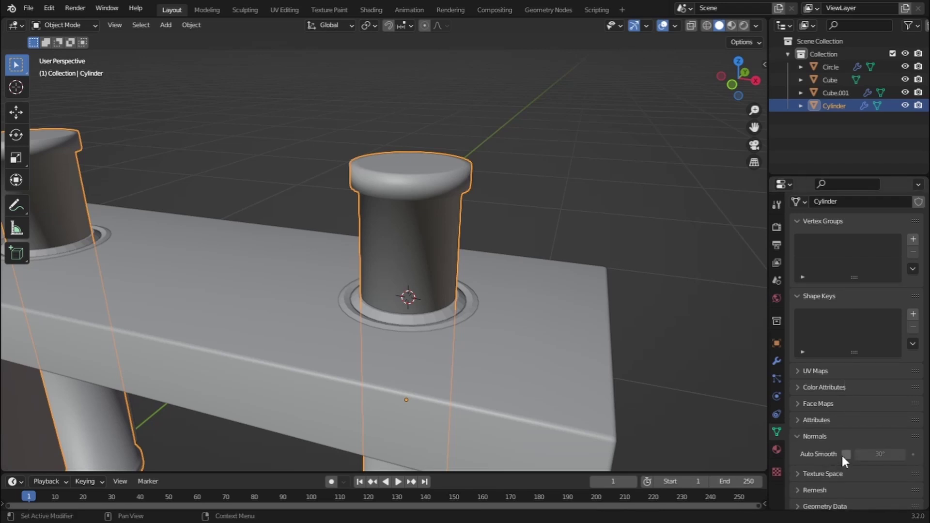
{"action": "left_click", "coordinate": [845, 454]}
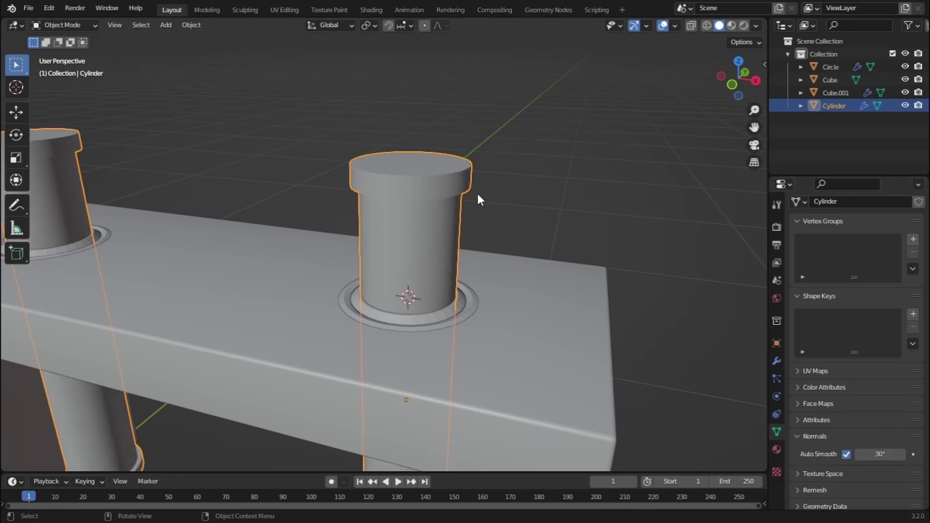
- Shade the ringed disc around the cylinder smooth, enable Auto Smooth at 30° for it, and deselect it
{"action": "left_click", "coordinate": [444, 317]}
{"action": "right_click", "coordinate": [444, 316]}
{"action": "left_click", "coordinate": [409, 290]}
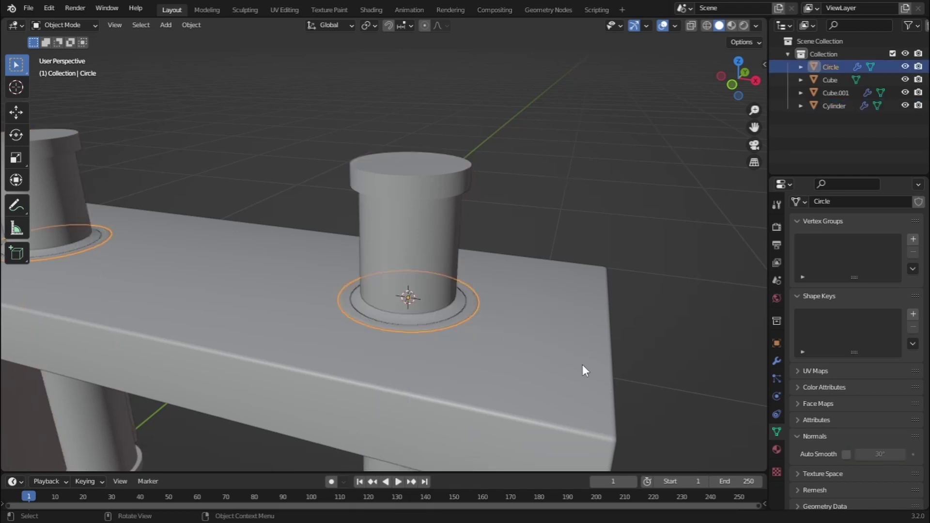
{"action": "left_click", "coordinate": [845, 454]}
{"action": "scroll", "coordinate": [597, 194], "scroll_direction": "down", "scroll_amount": 4}
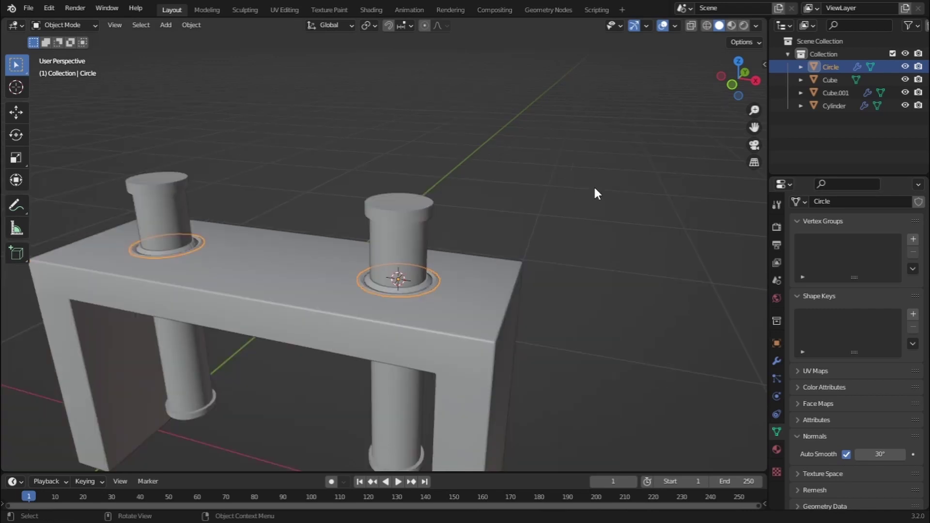
{"action": "left_click", "coordinate": [595, 189]}
- Parent the cylinder and the ringed disc to the table using Object (Keep Transform)
{"action": "middle_click_drag", "start_coordinate": [407, 331], "coordinate": [423, 194]}
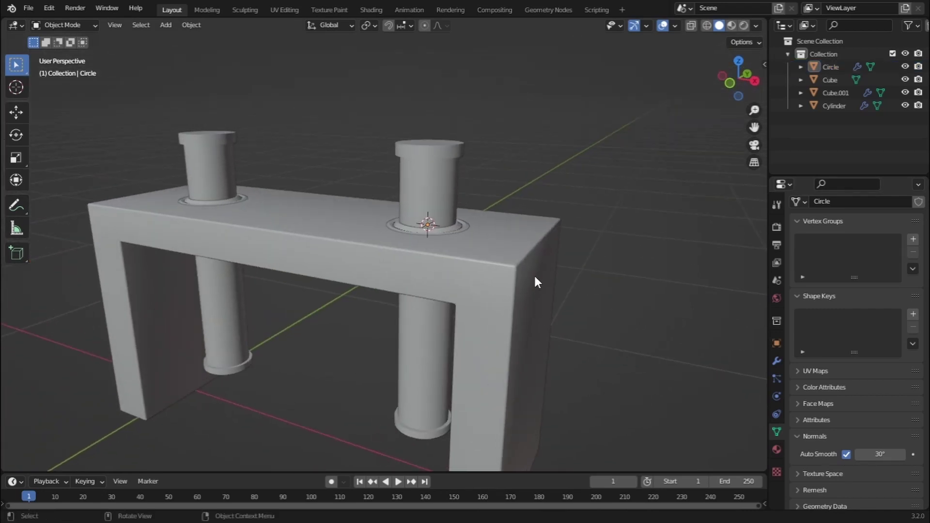
{"action": "left_click", "coordinate": [431, 197]}
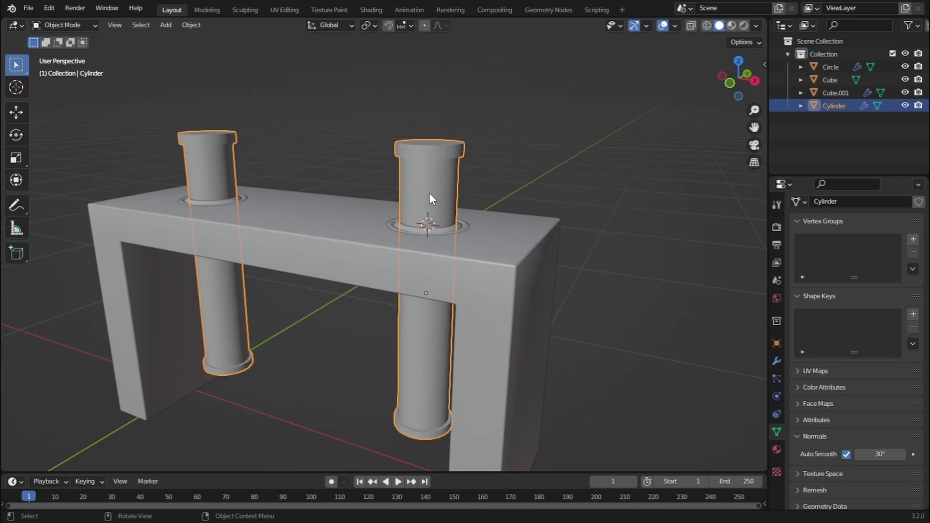
{"action": "left_click", "coordinate": [455, 226], "text": "shift"}
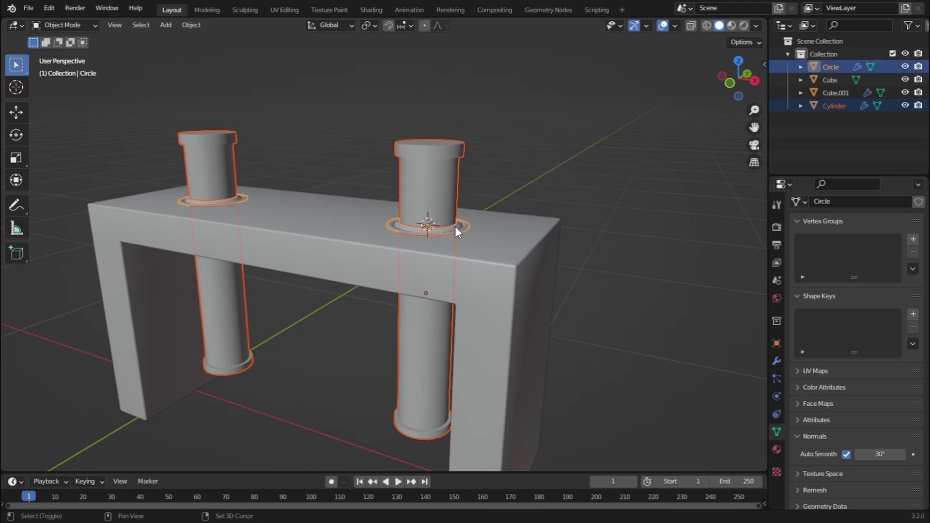
{"action": "left_click", "coordinate": [494, 253], "text": "shift"}
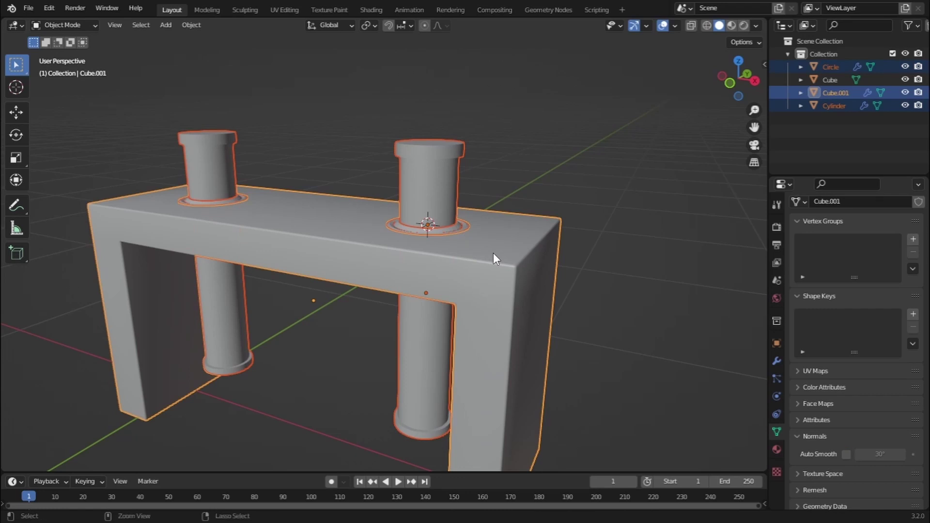
{"action": "key", "text": "ctrl+p"}
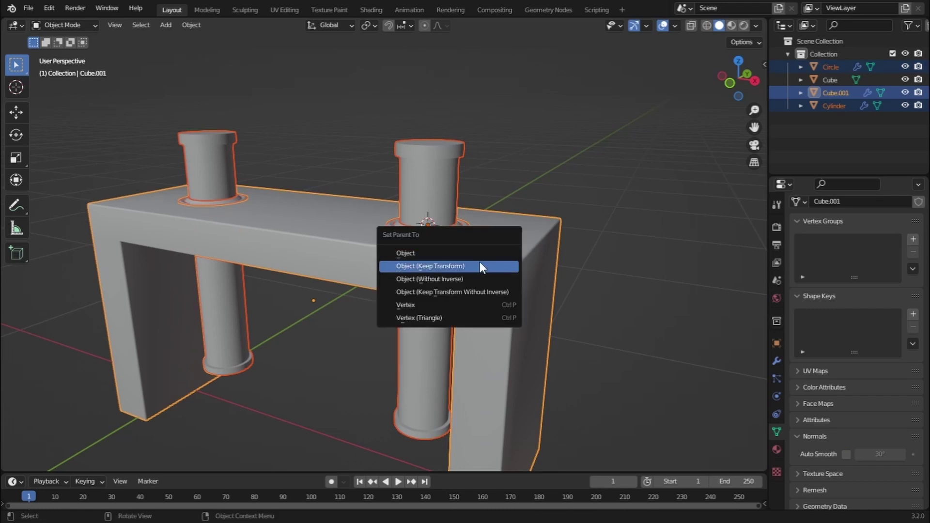
{"action": "left_click", "coordinate": [479, 266]}
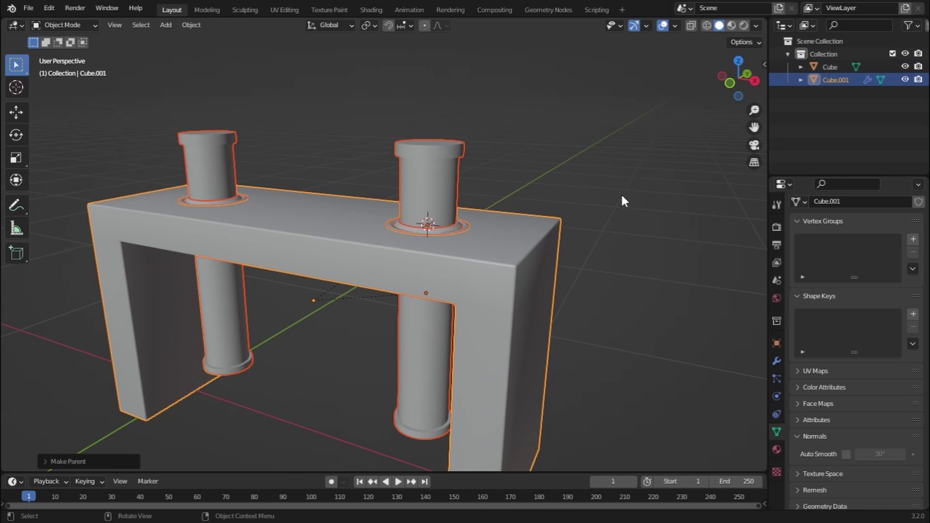
- Duplicate the table with its cylinders and discs, place the copy further along the Y axis, and deselect it
{"action": "middle_click_drag", "start_coordinate": [426, 269], "coordinate": [597, 196]}
{"action": "scroll", "coordinate": [597, 195], "scroll_direction": "down", "scroll_amount": 3}
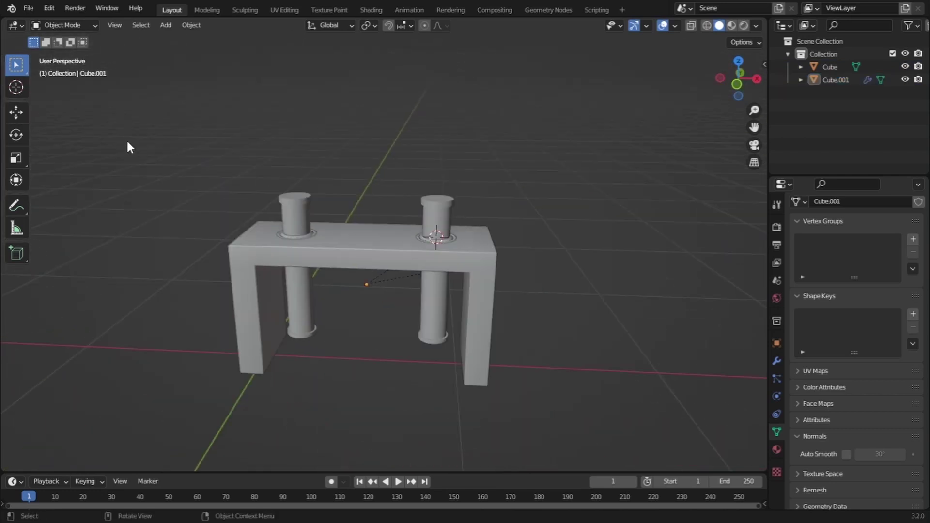
{"action": "middle_click_drag", "start_coordinate": [128, 146], "coordinate": [538, 349]}
{"action": "middle_click_drag", "start_coordinate": [423, 254], "coordinate": [453, 259]}
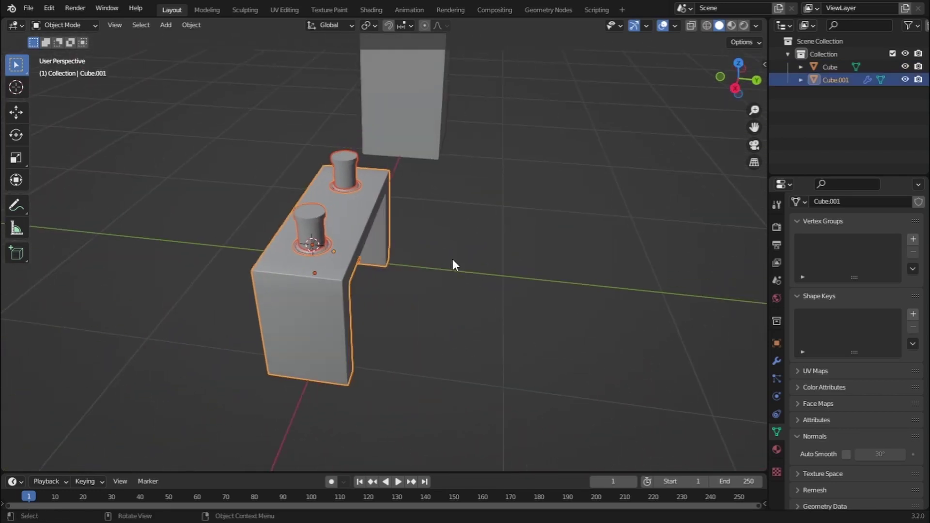
{"action": "key", "text": "shift+d"}
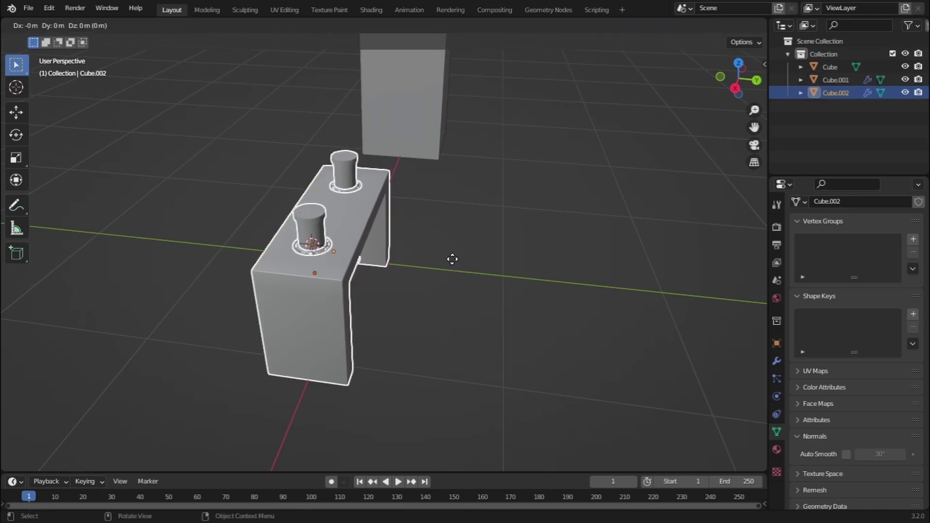
{"action": "key", "text": "y"}
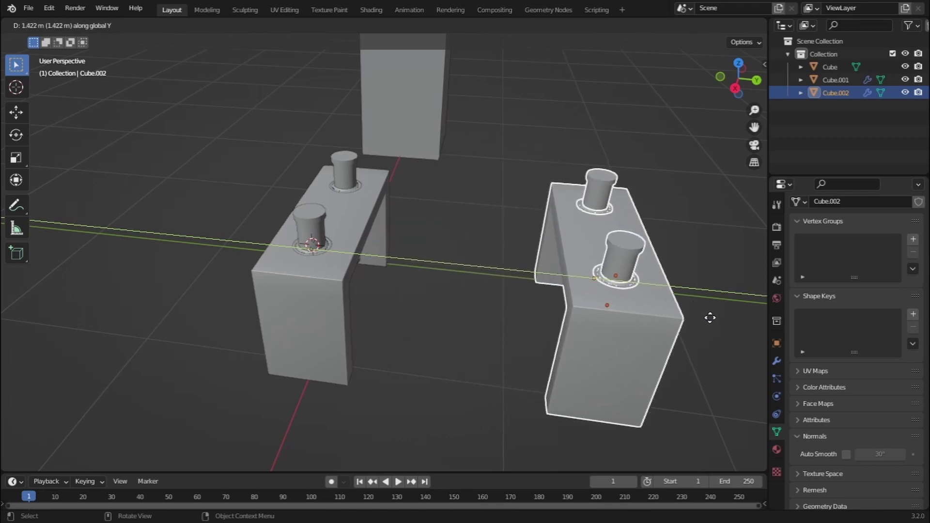
{"action": "left_click", "coordinate": [745, 322]}
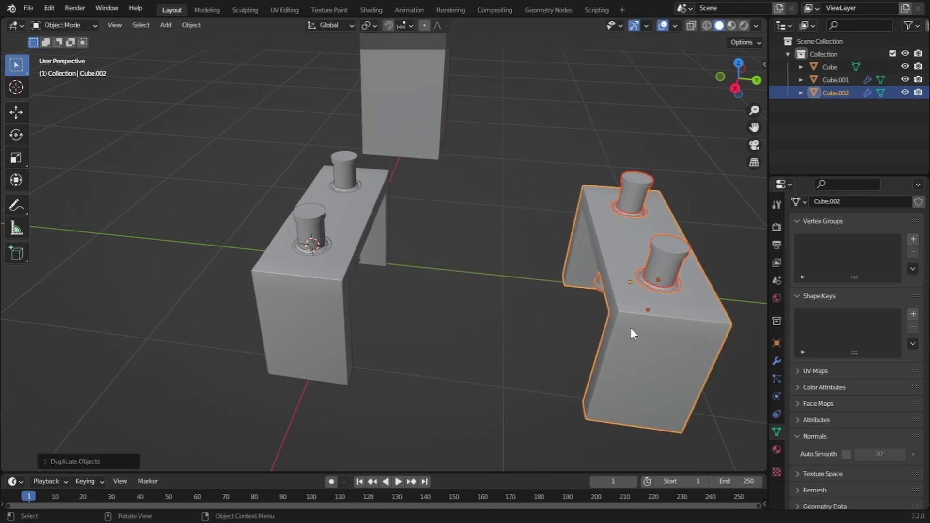
{"action": "left_click", "coordinate": [513, 263]}
- From the top orthographic view, place the 3D cursor midway between the two tables
{"action": "middle_click_drag", "start_coordinate": [450, 266], "coordinate": [554, 219]}
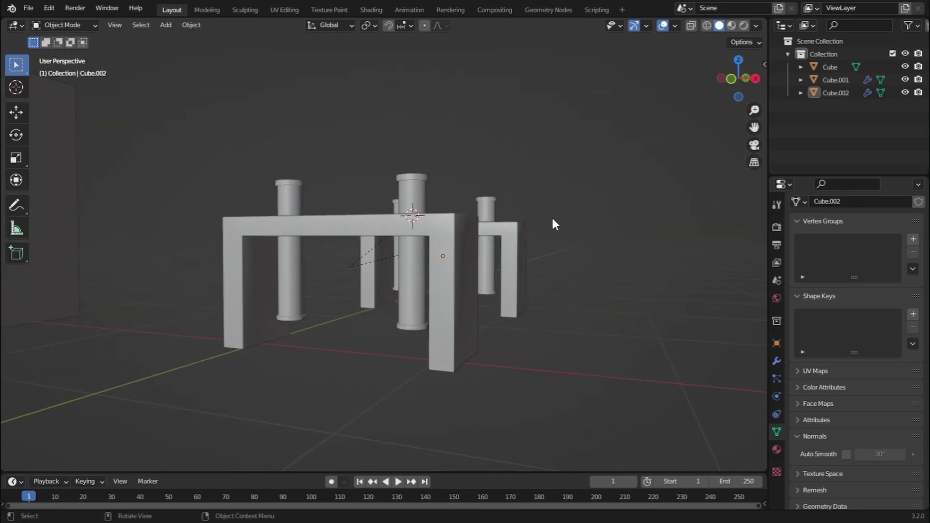
{"action": "middle_click_drag", "start_coordinate": [415, 245], "coordinate": [403, 311]}
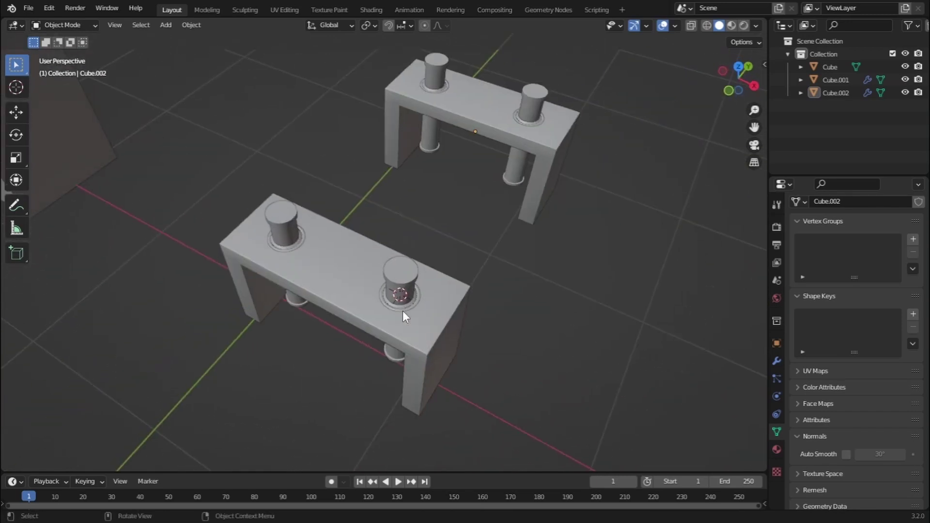
{"action": "key", "text": "KP_7"}
{"action": "scroll", "coordinate": [342, 239], "scroll_direction": "down", "scroll_amount": 2}
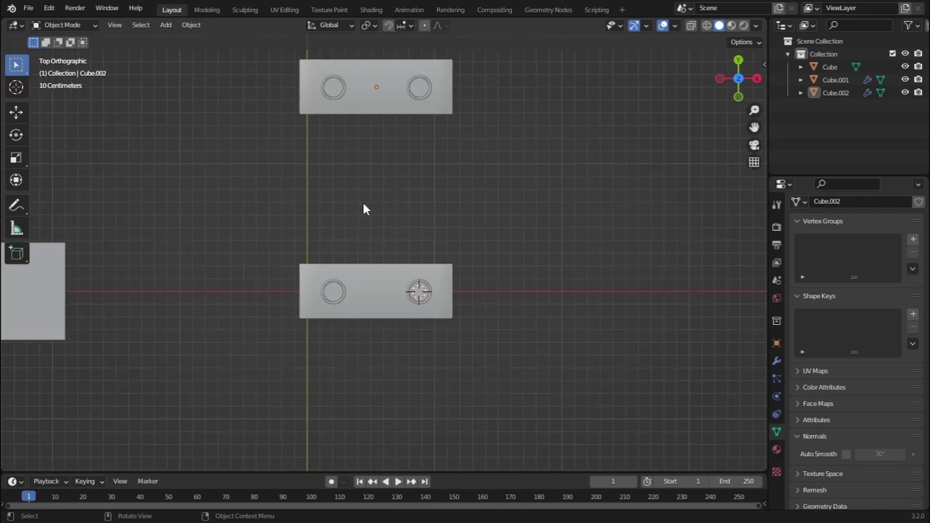
{"action": "middle_click_drag", "start_coordinate": [391, 184], "coordinate": [394, 222], "text": "shift"}
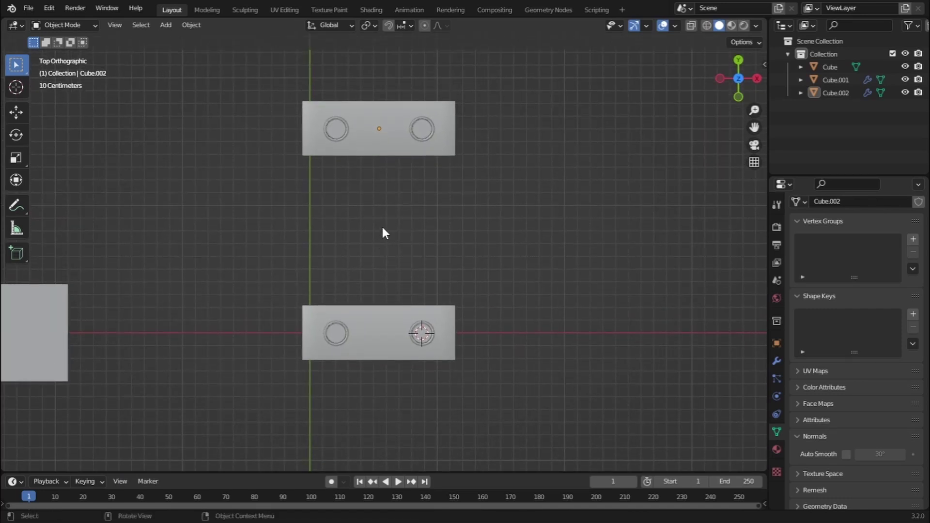
{"action": "key", "text": "shift"}
{"action": "right_click", "coordinate": [380, 231], "text": "shift"}
- Add a cube mesh at the 3D cursor between the tables
{"action": "left_click", "coordinate": [166, 26]}
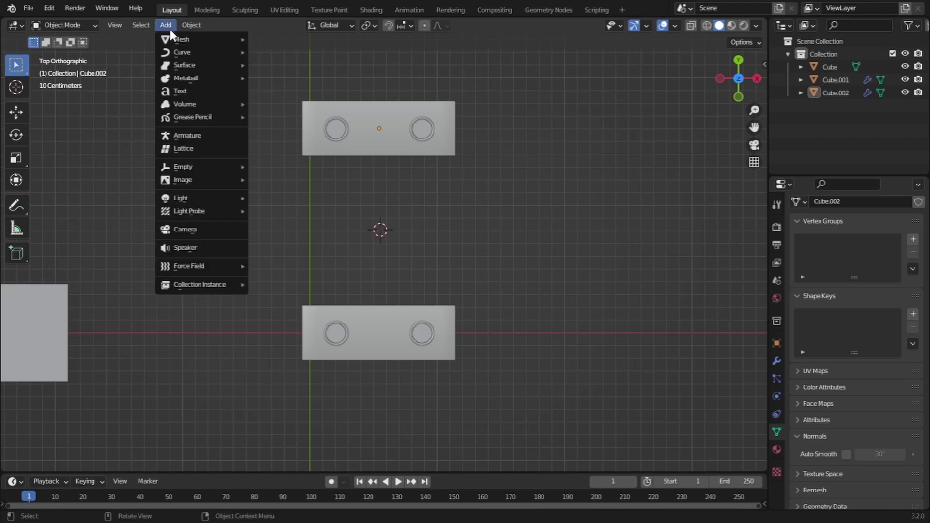
{"action": "mouse_move", "coordinate": [175, 39]}
{"action": "left_click", "coordinate": [286, 51]}
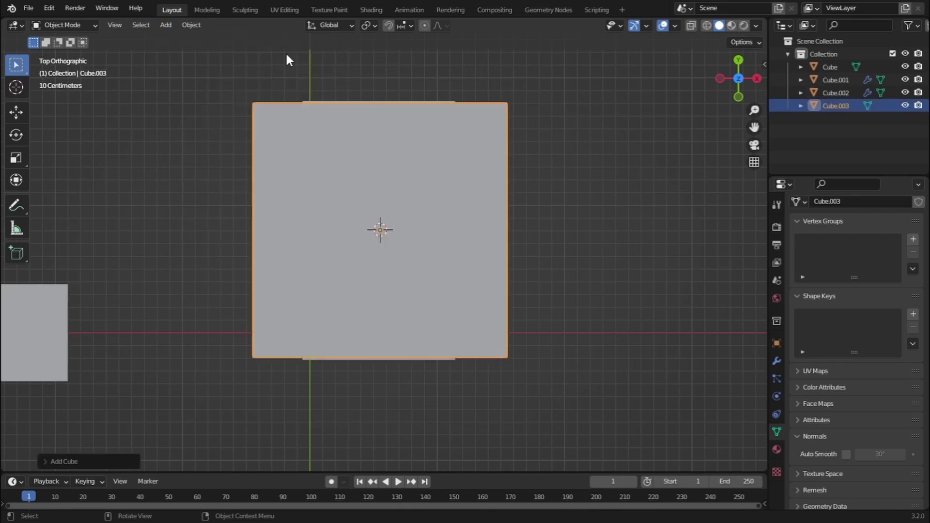
- Turn on X-ray, then narrow the cube along X and lengthen it along Y so it extends slightly beyond both tables
{"action": "left_click", "coordinate": [690, 26]}
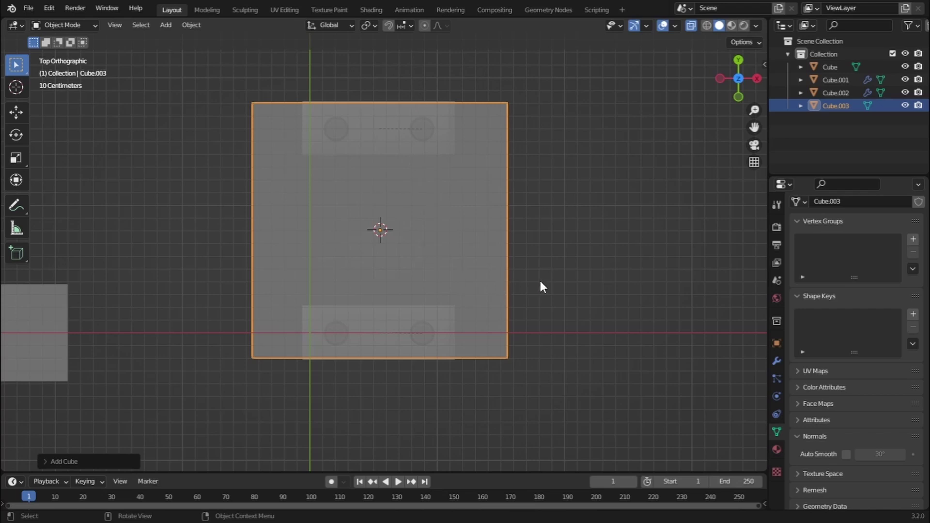
{"action": "key", "text": "s"}
{"action": "key", "text": "x"}
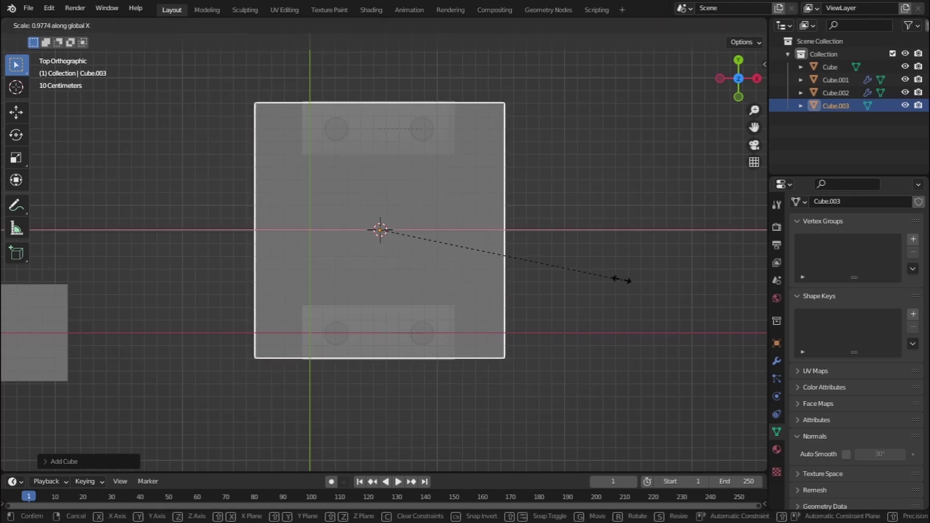
{"action": "left_click", "coordinate": [559, 283]}
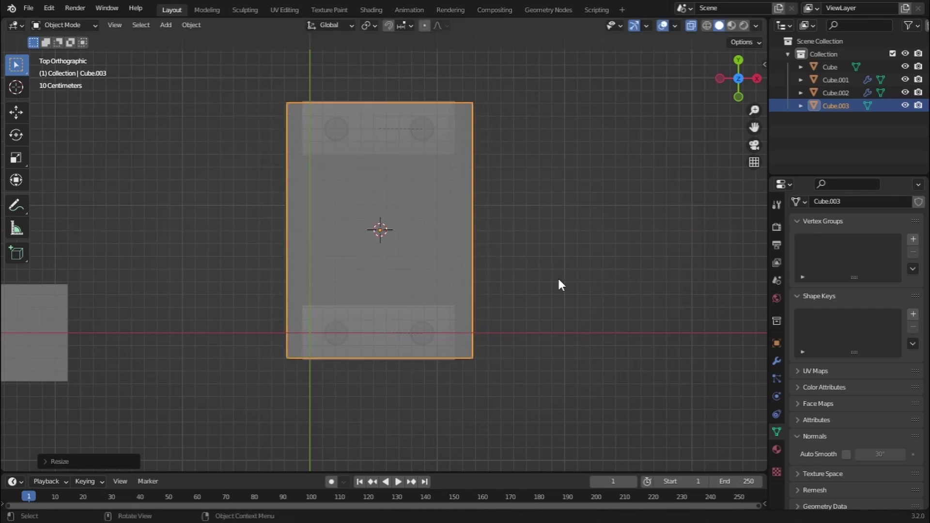
{"action": "key", "text": "s"}
{"action": "key", "text": "y"}
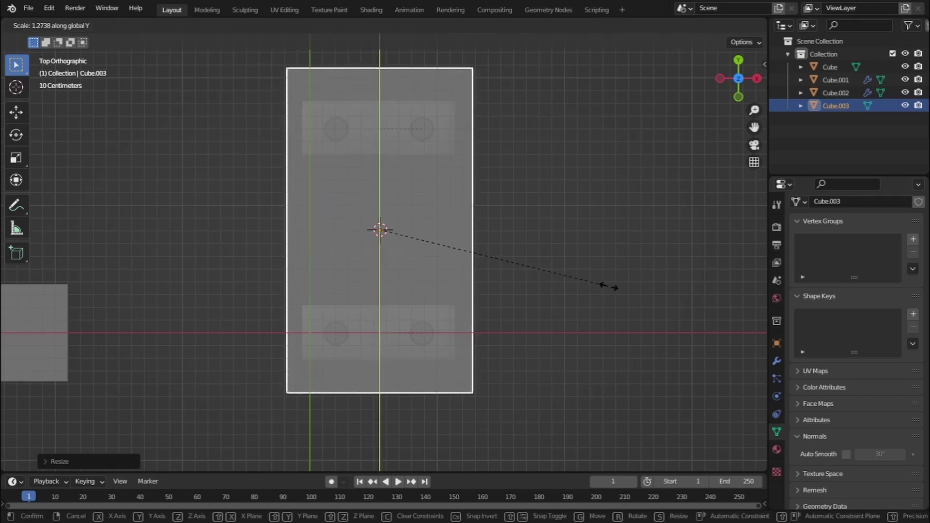
{"action": "left_click", "coordinate": [604, 285]}
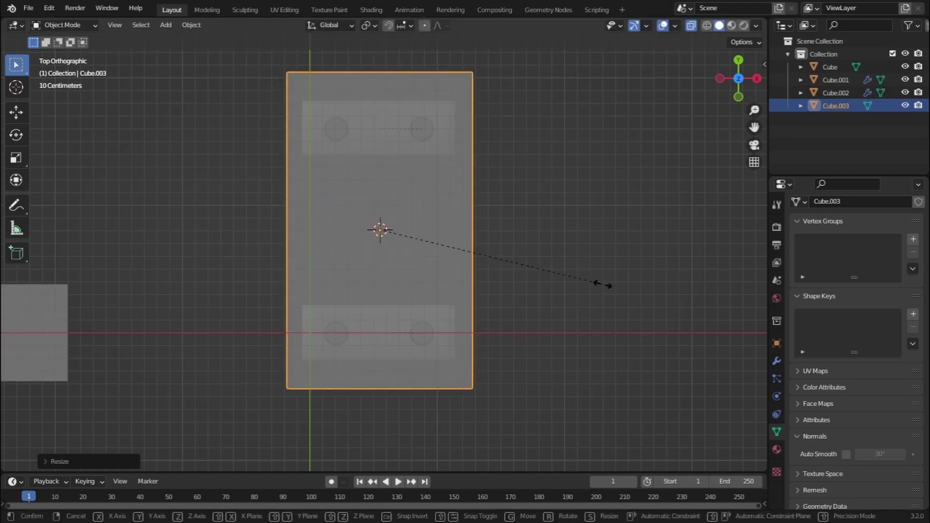
- Widen the slab slightly along X and flatten it along Z between the two tables
{"action": "key", "text": "x"}
{"action": "left_click", "coordinate": [608, 285]}
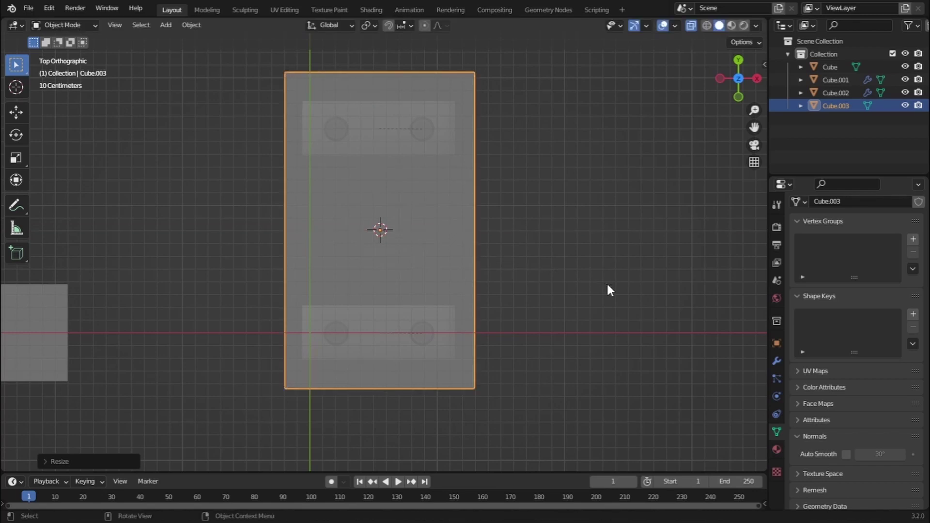
{"action": "middle_click_drag", "start_coordinate": [402, 246], "coordinate": [543, 264]}
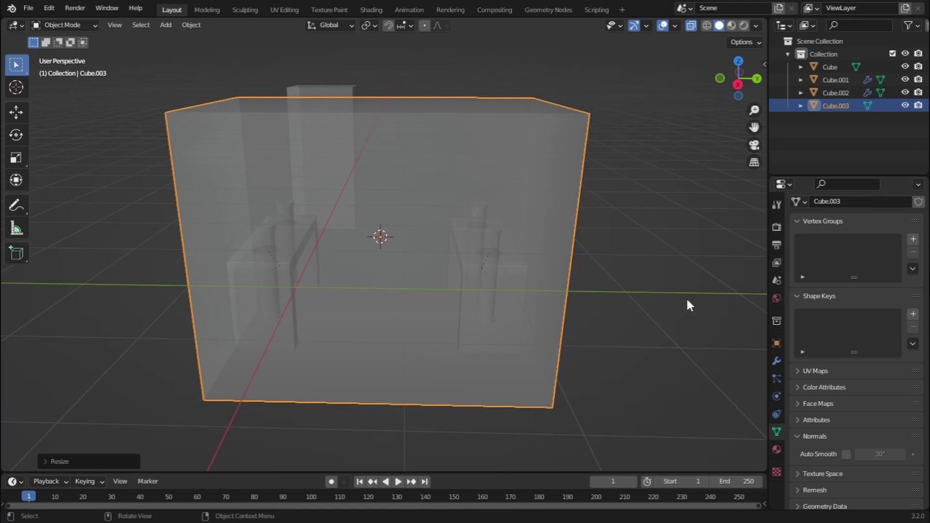
{"action": "key", "text": "s"}
{"action": "key", "text": "z"}
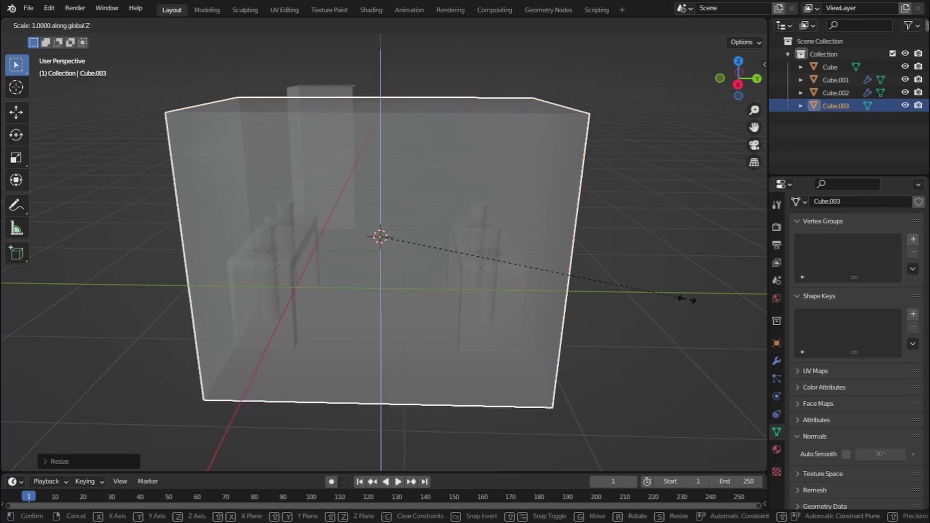
{"action": "left_click", "coordinate": [424, 251]}
- Raise the slab along Z to the tops of the cylinders and thin it further along Z into a tabletop
{"action": "key", "text": "KP_3"}
{"action": "scroll", "coordinate": [717, 368], "scroll_direction": "up", "scroll_amount": 5}
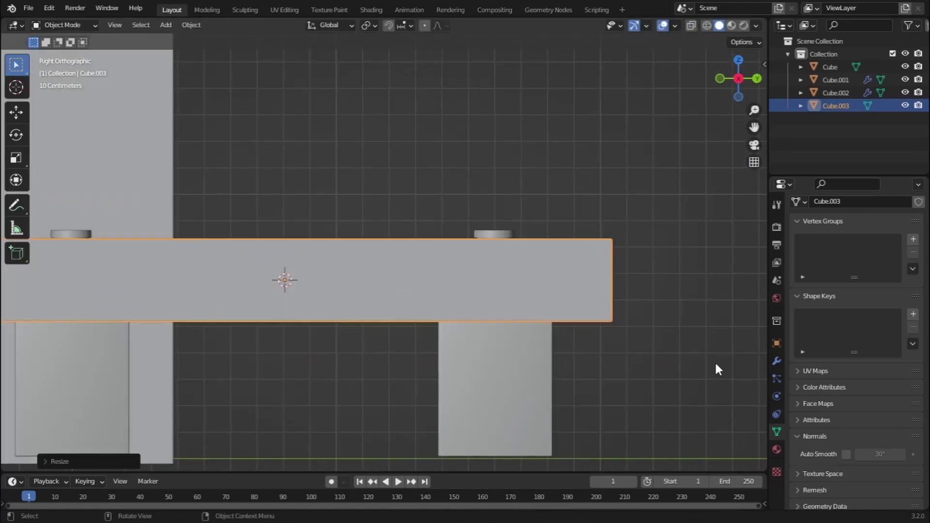
{"action": "key", "text": "g"}
{"action": "key", "text": "z"}
{"action": "left_click", "coordinate": [717, 295]}
{"action": "key", "text": "s"}
{"action": "key", "text": "z"}
{"action": "left_click", "coordinate": [367, 232]}
{"action": "scroll", "coordinate": [509, 277], "scroll_direction": "up", "scroll_amount": 2}
{"action": "middle_click_drag", "start_coordinate": [509, 276], "coordinate": [440, 204]}
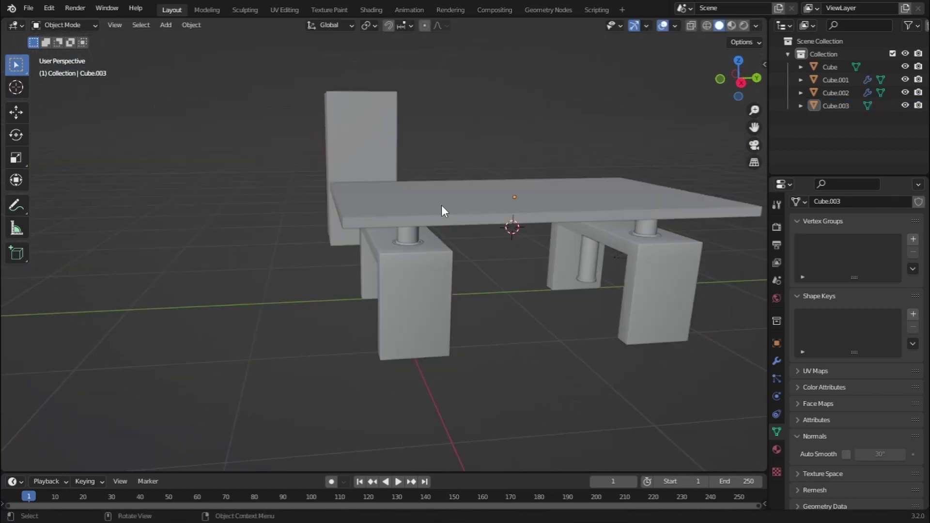
- Apply the tabletop's object transform and add a Bevel modifier to it
{"action": "key", "text": "ctrl+a"}
{"action": "left_click", "coordinate": [466, 282]}
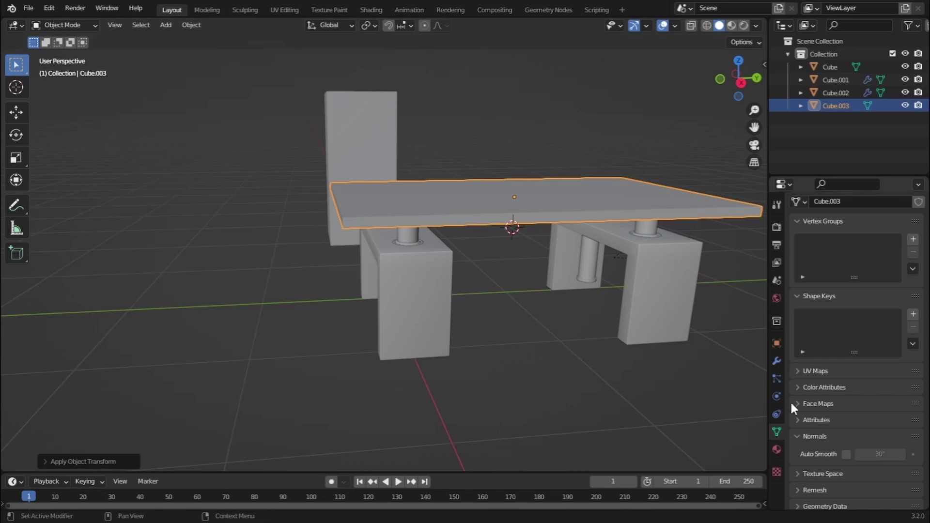
{"action": "left_click", "coordinate": [777, 361]}
{"action": "scroll", "coordinate": [408, 262], "scroll_direction": "up", "scroll_amount": 4}
{"action": "left_click", "coordinate": [824, 224]}
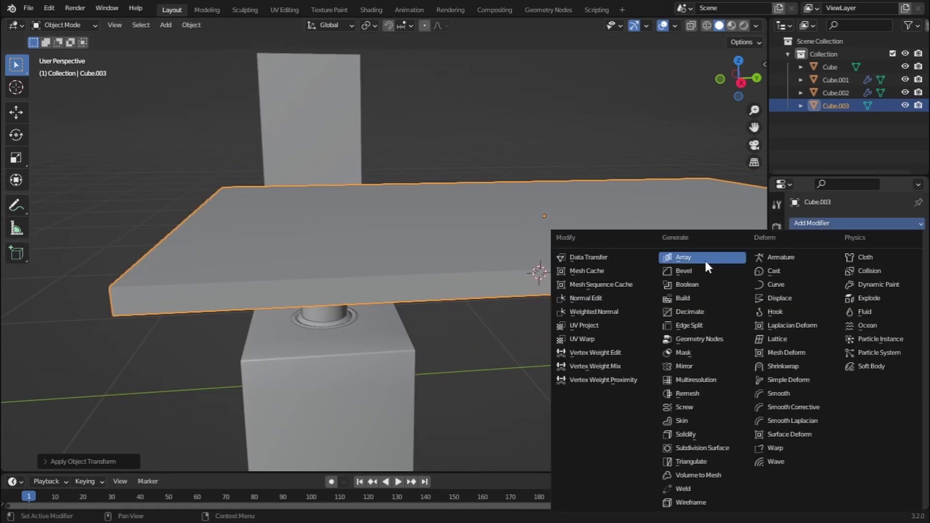
{"action": "left_click", "coordinate": [687, 272]}
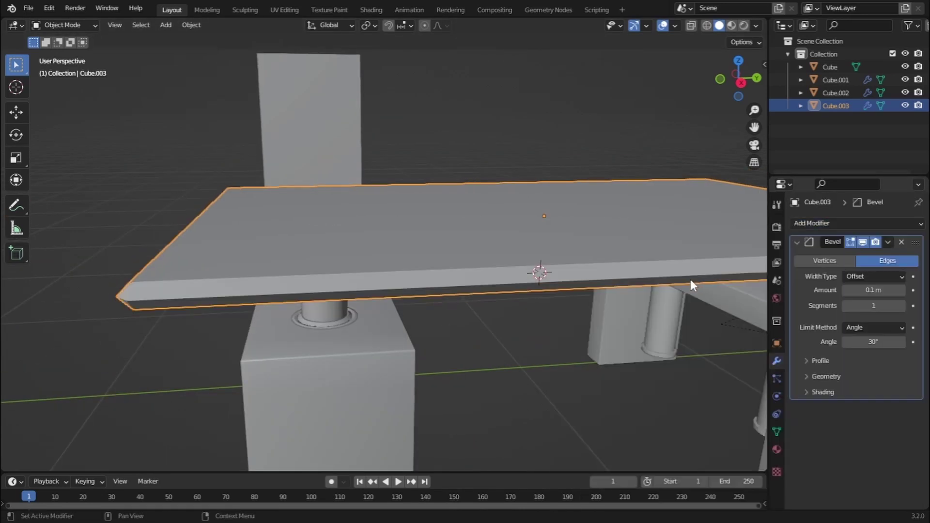
- Set the tabletop's Bevel modifier amount to 0.007 m
{"action": "left_click", "coordinate": [846, 290]}
{"action": "left_click", "coordinate": [846, 290]}
{"action": "left_click", "coordinate": [846, 290]}
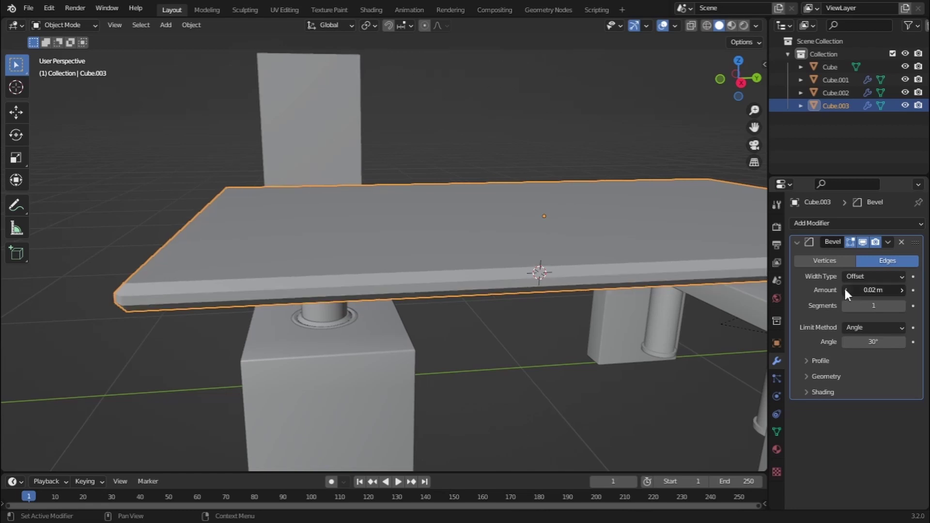
{"action": "left_click", "coordinate": [846, 290]}
{"action": "left_click", "coordinate": [846, 290]}
{"action": "left_click", "coordinate": [846, 290]}
{"action": "left_click", "coordinate": [846, 290]}
{"action": "left_click", "coordinate": [846, 290]}
{"action": "left_click", "coordinate": [877, 292]}
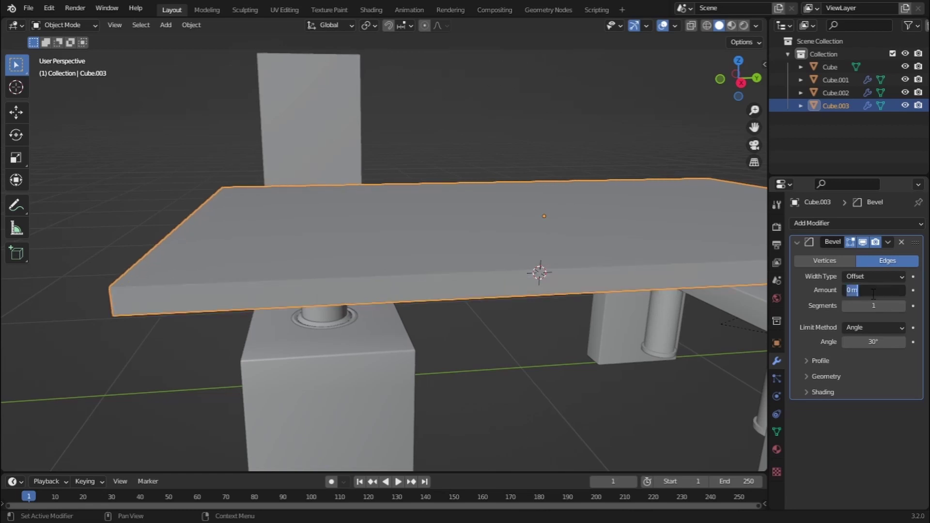
{"action": "key", "text": "BackSpace"}
{"action": "key", "text": "Return"}
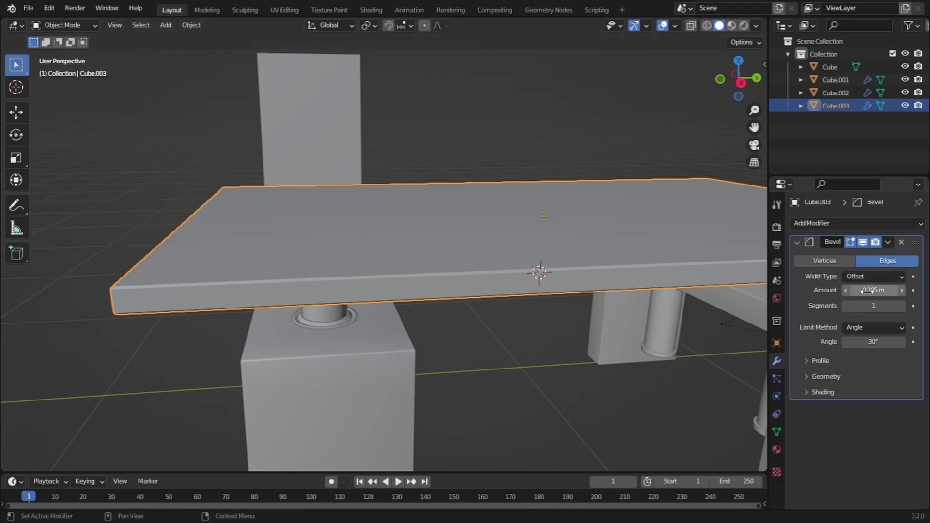
{"action": "left_click", "coordinate": [867, 290]}
{"action": "key", "text": "BackSpace"}
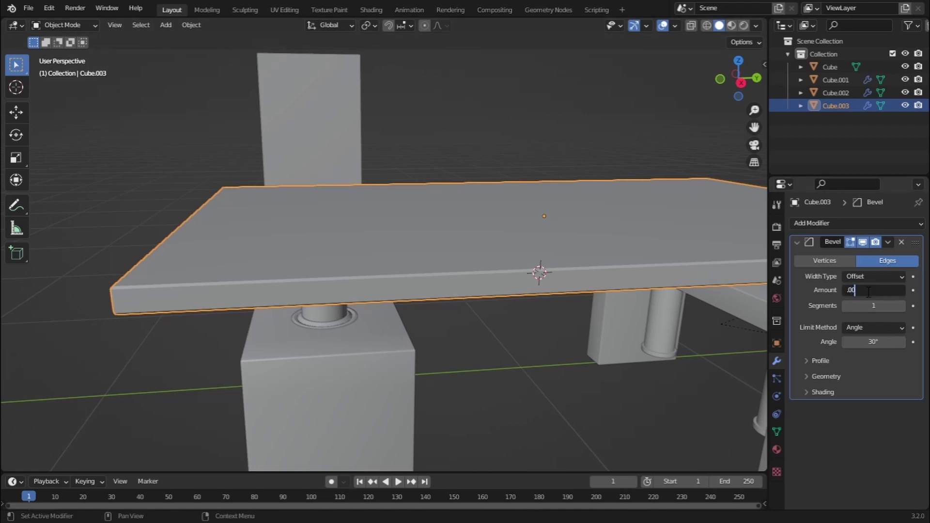
{"action": "type", "text": ".007"}
{"action": "key", "text": "Return"}
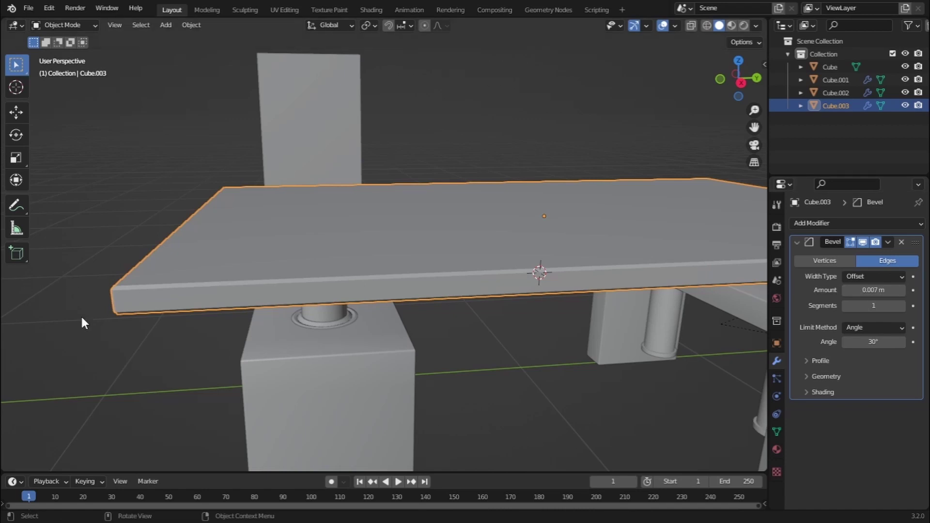
- Set the tabletop's bevel segments to 3 and shade the tabletop smooth
{"action": "scroll", "coordinate": [283, 299], "scroll_direction": "up", "scroll_amount": 4}
{"action": "scroll", "coordinate": [278, 295], "scroll_direction": "down", "scroll_amount": 3}
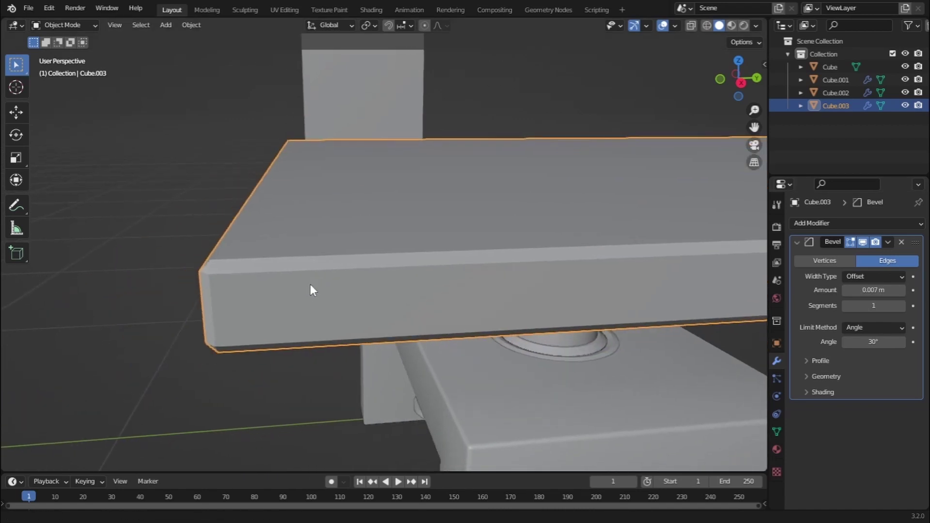
{"action": "left_click", "coordinate": [902, 305]}
{"action": "left_click", "coordinate": [902, 305]}
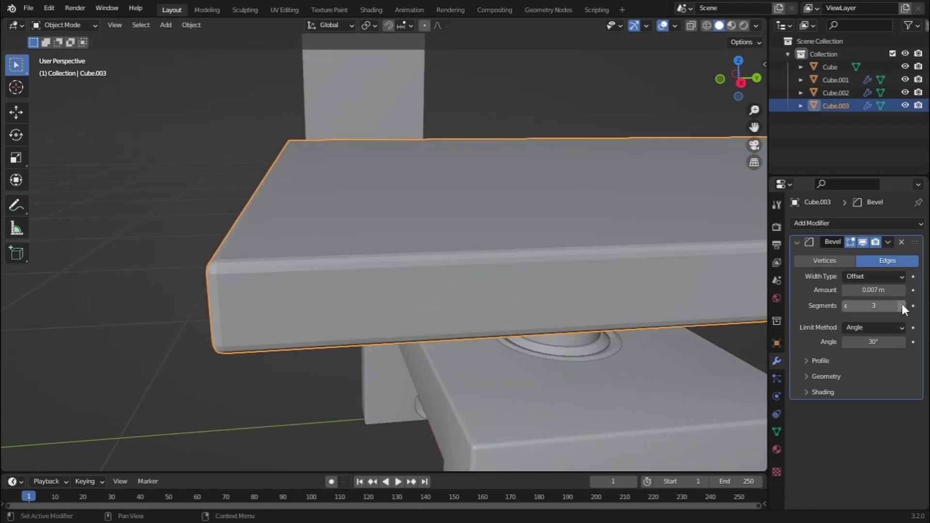
{"action": "right_click", "coordinate": [436, 245]}
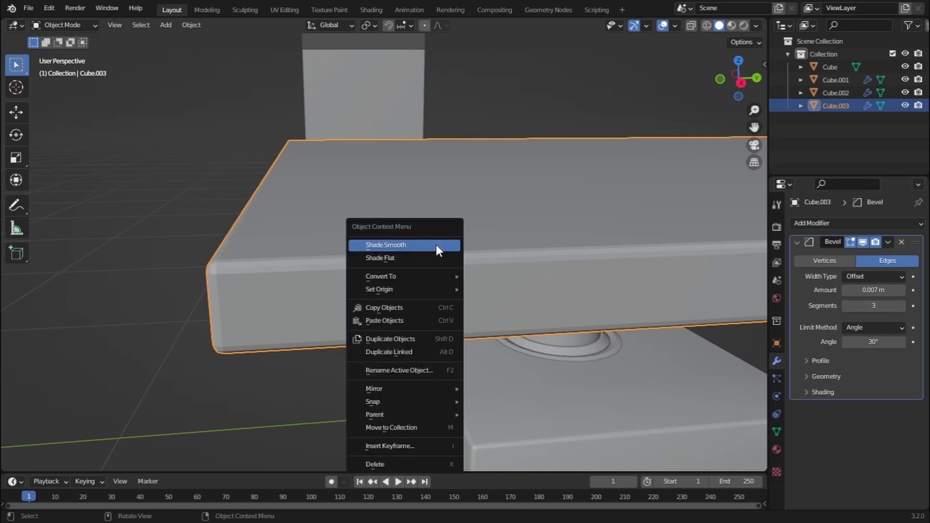
{"action": "left_click", "coordinate": [436, 245]}
{"action": "middle_click_drag", "start_coordinate": [515, 270], "coordinate": [443, 230]}
{"action": "scroll", "coordinate": [421, 240], "scroll_direction": "up", "scroll_amount": 2}
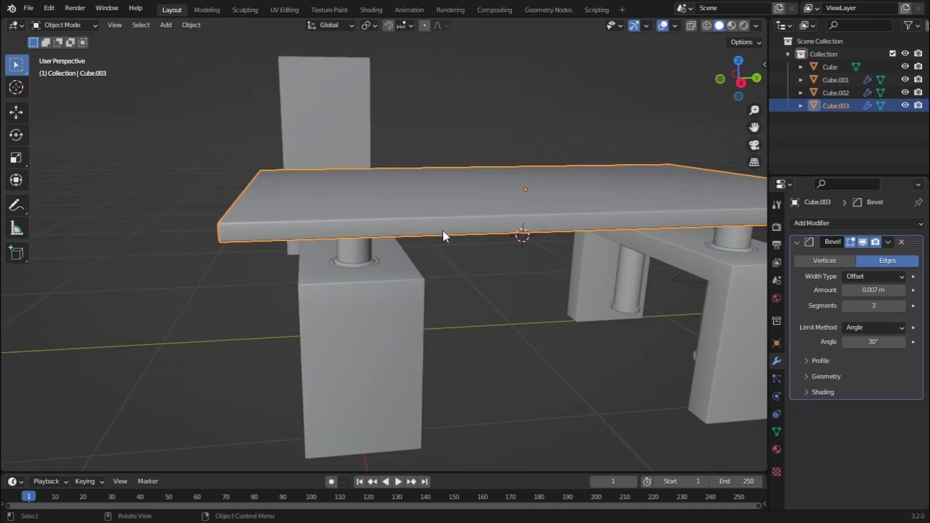
- From the right orthographic view, thin the tabletop slightly more along Z
{"action": "key", "text": "KP_3"}
{"action": "scroll", "coordinate": [443, 232], "scroll_direction": "down", "scroll_amount": 3}
{"action": "scroll", "coordinate": [443, 232], "scroll_direction": "up", "scroll_amount": 4}
{"action": "scroll", "coordinate": [445, 252], "scroll_direction": "up", "scroll_amount": 3}
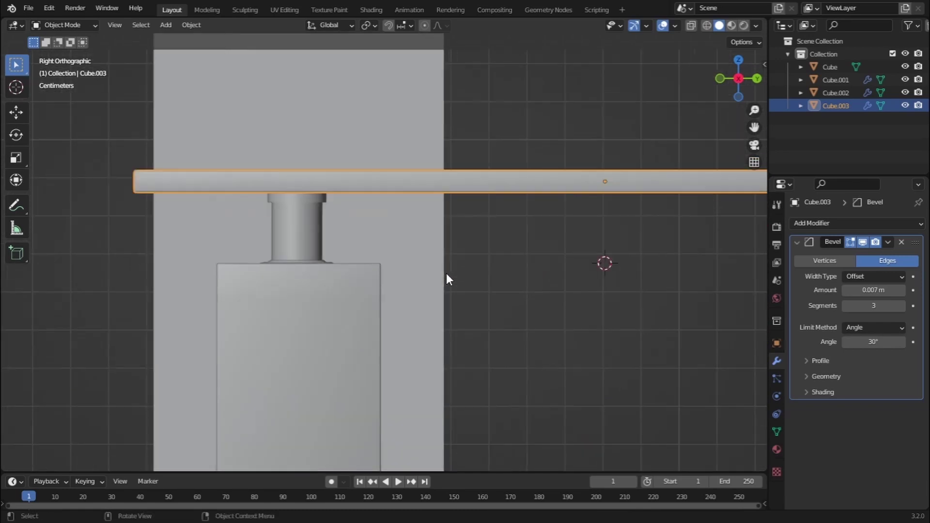
{"action": "middle_click_drag", "start_coordinate": [446, 273], "coordinate": [457, 292], "text": "shift"}
{"action": "key", "text": "s"}
{"action": "key", "text": "z"}
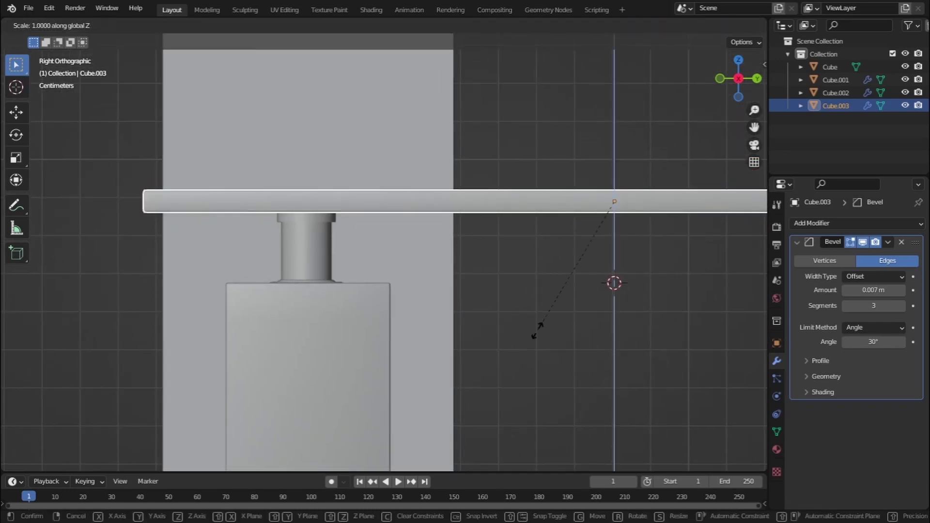
{"action": "left_click", "coordinate": [559, 297]}
- Lower the tabletop along Z until it rests on the cylinders' top discs, and deselect it
{"action": "scroll", "coordinate": [372, 251], "scroll_direction": "up", "scroll_amount": 2}
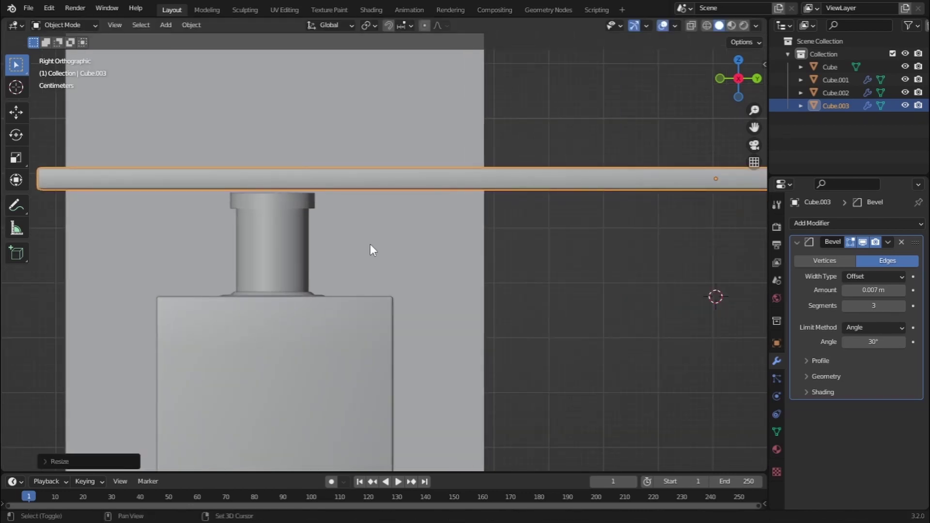
{"action": "key", "text": "g"}
{"action": "key", "text": "z"}
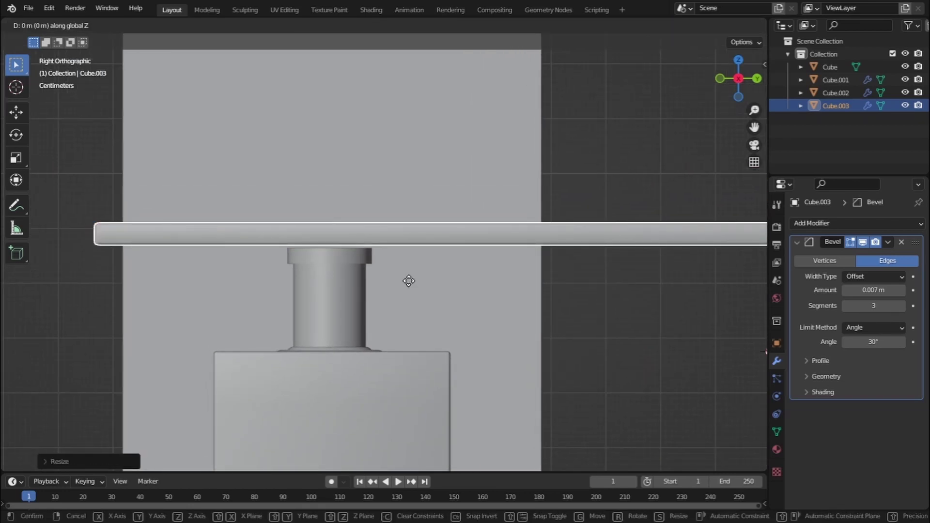
{"action": "left_click", "coordinate": [411, 290]}
{"action": "left_click", "coordinate": [584, 137]}
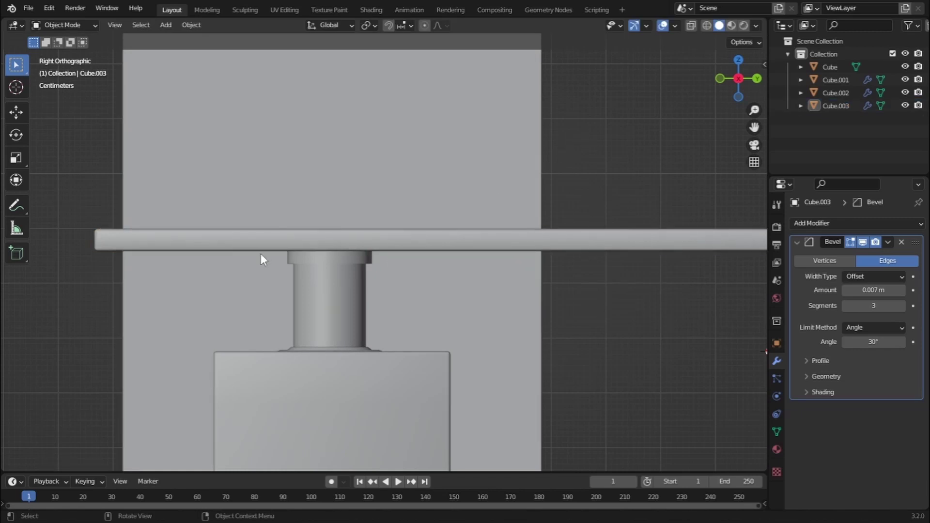
- In Edit Mode, select the four vertical corner edges of the tabletop
{"action": "middle_click_drag", "start_coordinate": [262, 257], "coordinate": [172, 108]}
{"action": "scroll", "coordinate": [367, 294], "scroll_direction": "down", "scroll_amount": 3}
{"action": "left_click", "coordinate": [63, 26]}
{"action": "left_click", "coordinate": [55, 53]}
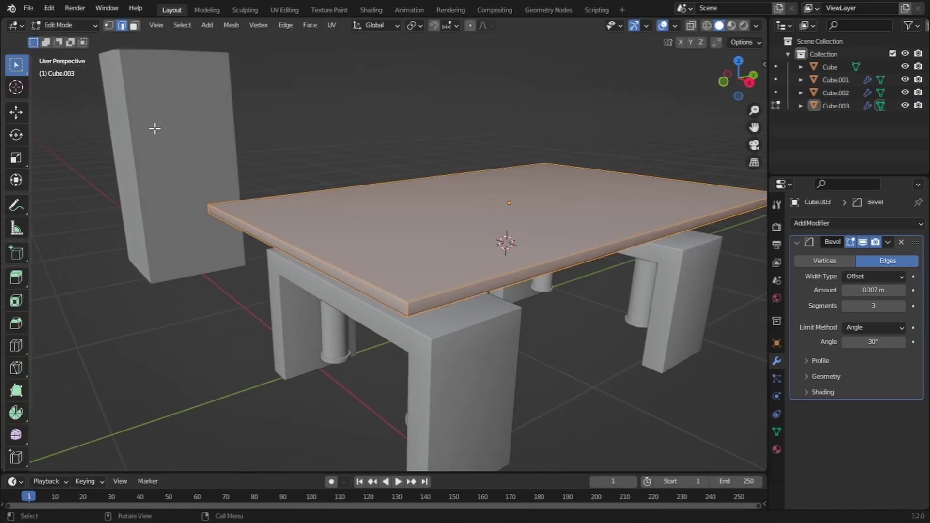
{"action": "scroll", "coordinate": [423, 264], "scroll_direction": "up", "scroll_amount": 2}
{"action": "left_click", "coordinate": [463, 383]}
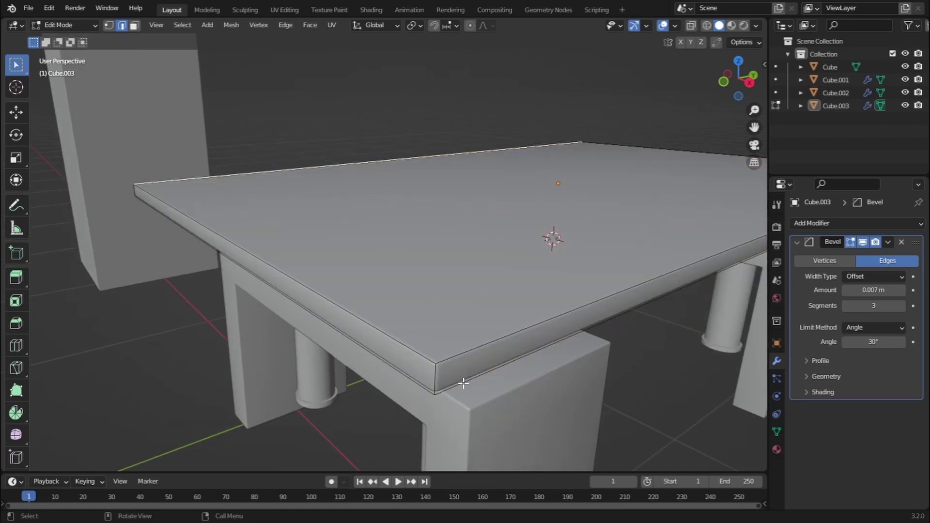
{"action": "left_click", "coordinate": [435, 381]}
{"action": "middle_click_drag", "start_coordinate": [422, 338], "coordinate": [252, 237]}
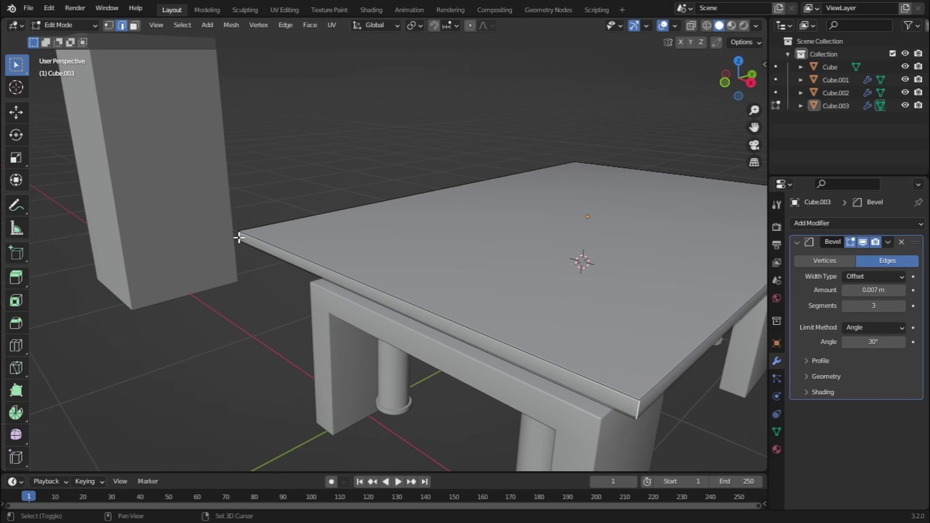
{"action": "middle_click_drag", "start_coordinate": [424, 241], "coordinate": [260, 344]}
{"action": "middle_click_drag", "start_coordinate": [686, 309], "coordinate": [656, 241]}
{"action": "left_click", "coordinate": [584, 227], "text": "shift"}
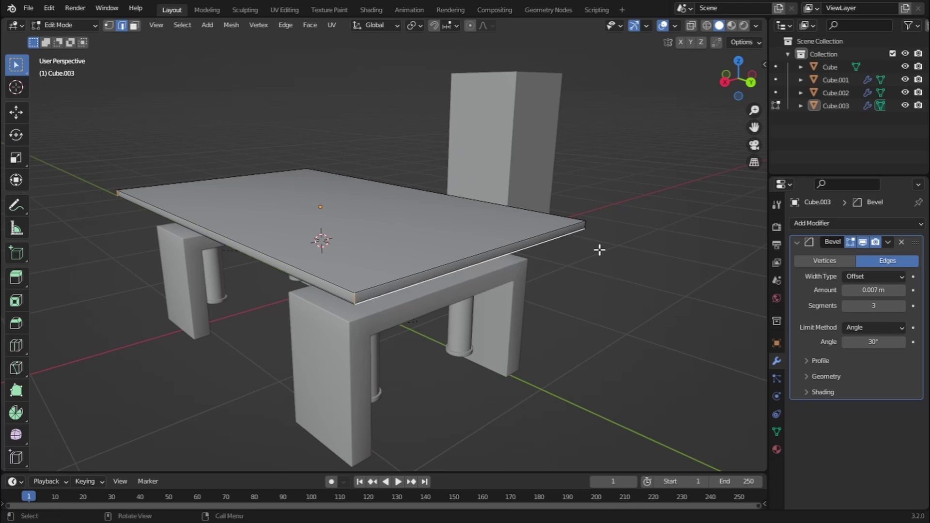
{"action": "left_click", "coordinate": [588, 245]}
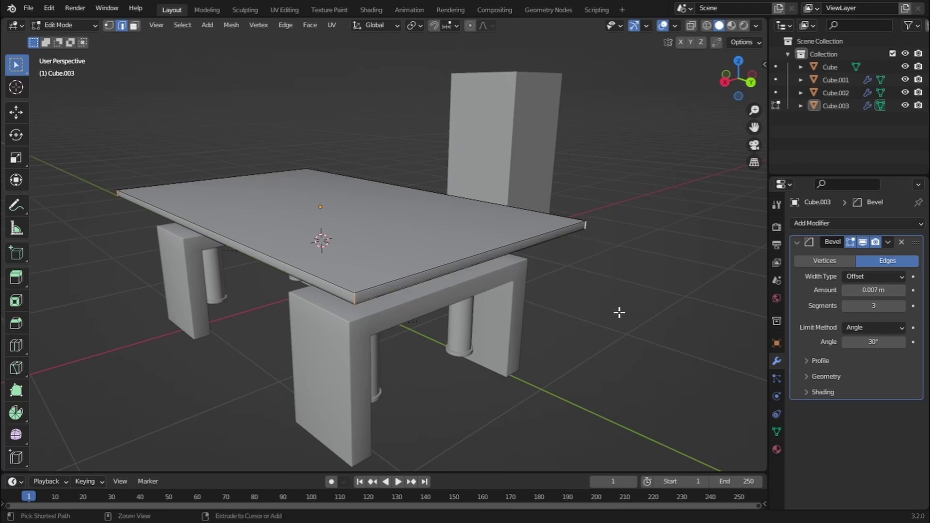
- Bevel the selected corner edges about 0.12 m wide with 12 segments and return to Object Mode
{"action": "key", "text": "ctrl+b"}
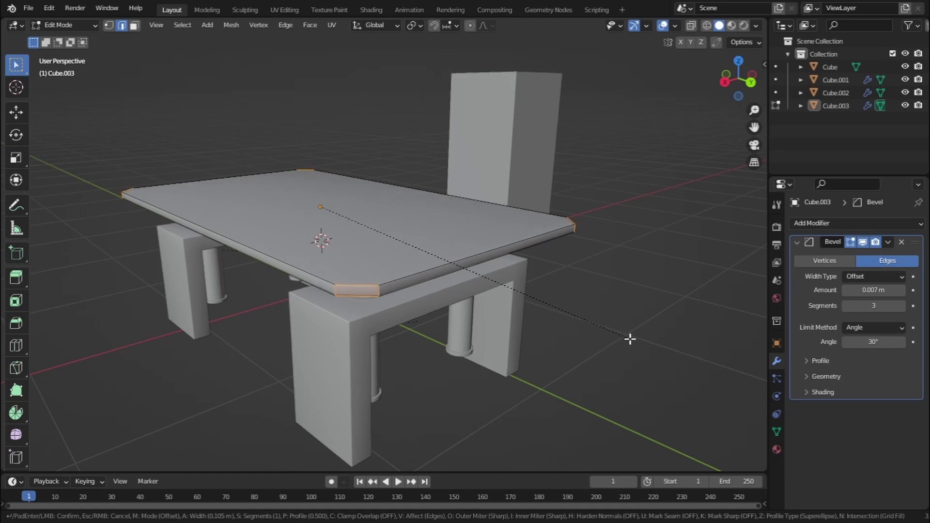
{"action": "scroll", "coordinate": [632, 341], "scroll_direction": "up", "scroll_amount": 10}
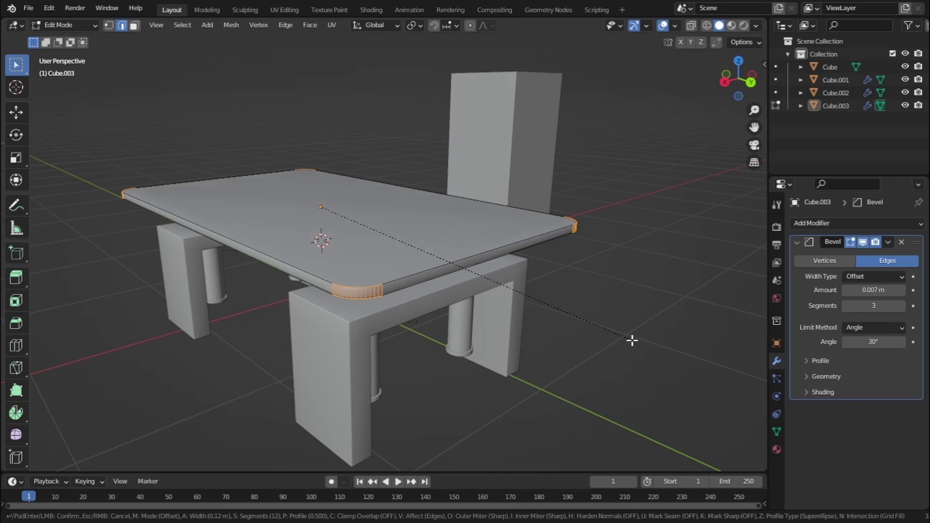
{"action": "left_click", "coordinate": [643, 348]}
{"action": "left_click", "coordinate": [69, 25]}
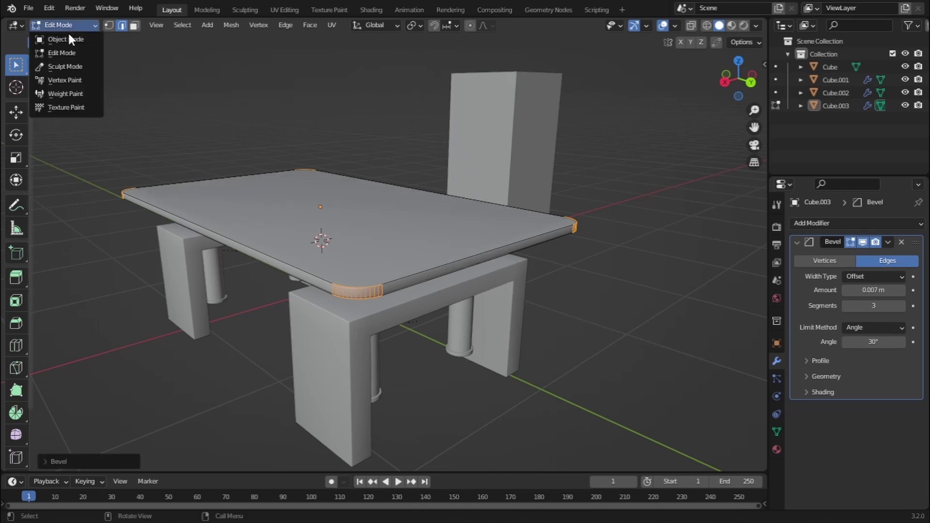
{"action": "left_click", "coordinate": [69, 35]}
- Duplicate the tabletop and move the copy down about 0.74 m along Z to the bases of the cylinders
{"action": "scroll", "coordinate": [307, 211], "scroll_direction": "up", "scroll_amount": 3}
{"action": "middle_click_drag", "start_coordinate": [197, 150], "coordinate": [473, 218]}
{"action": "scroll", "coordinate": [324, 220], "scroll_direction": "down", "scroll_amount": 3}
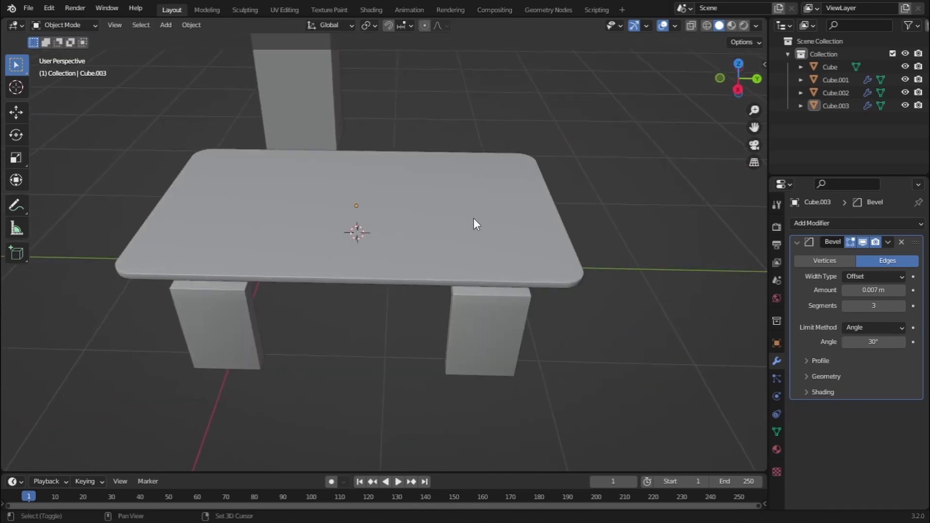
{"action": "left_click", "coordinate": [373, 249]}
{"action": "middle_click_drag", "start_coordinate": [373, 249], "coordinate": [482, 246]}
{"action": "key", "text": "KP_1"}
{"action": "scroll", "coordinate": [474, 266], "scroll_direction": "up", "scroll_amount": 1}
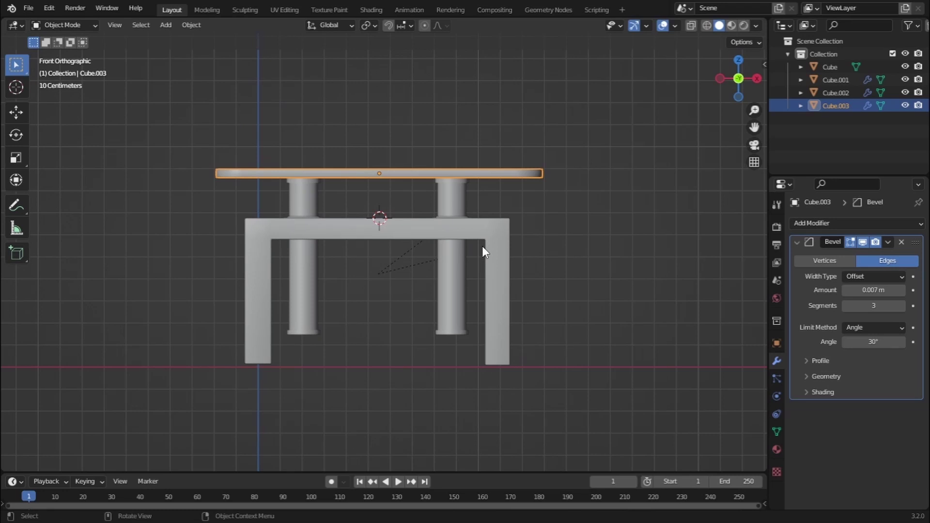
{"action": "key", "text": "shift+d"}
{"action": "key", "text": "z"}
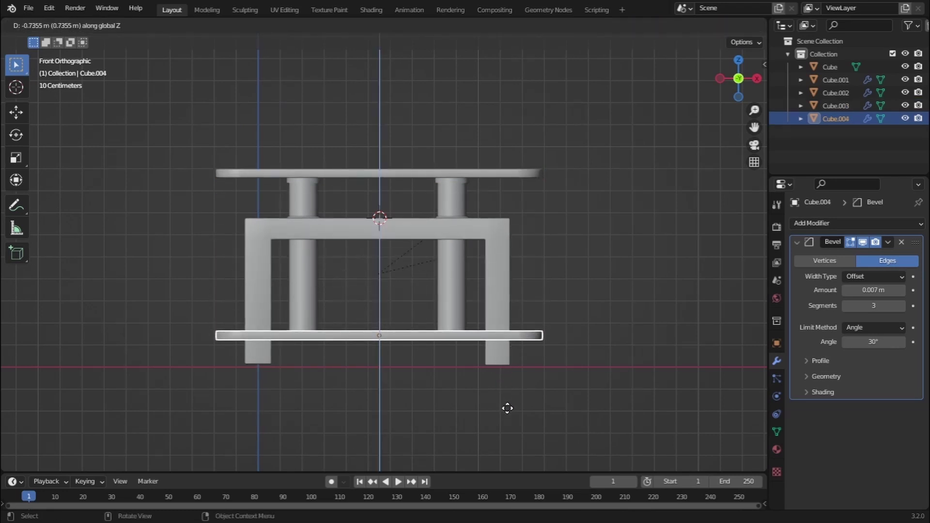
{"action": "left_click", "coordinate": [508, 409]}
- Narrow the lower shelf along X so it fits between the table legs, and save the file
{"action": "key", "text": "s"}
{"action": "key", "text": "x"}
{"action": "left_click", "coordinate": [562, 368]}
{"action": "middle_click_drag", "start_coordinate": [562, 368], "coordinate": [510, 257]}
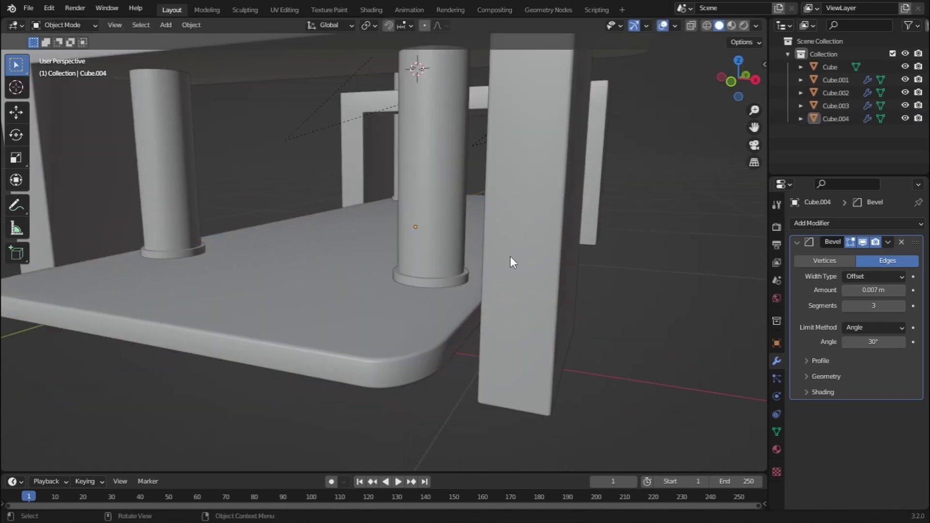
{"action": "scroll", "coordinate": [532, 266], "scroll_direction": "down", "scroll_amount": 6}
{"action": "middle_click_drag", "start_coordinate": [583, 275], "coordinate": [412, 254]}
{"action": "key", "text": "ctrl+s"}
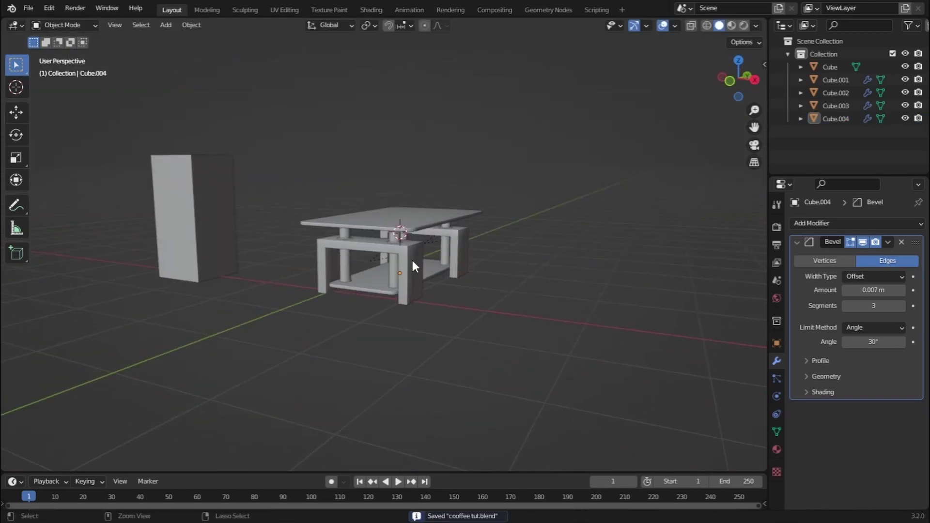
- Delete the tall reference block standing beside the coffee table
{"action": "scroll", "coordinate": [400, 267], "scroll_direction": "up", "scroll_amount": 3}
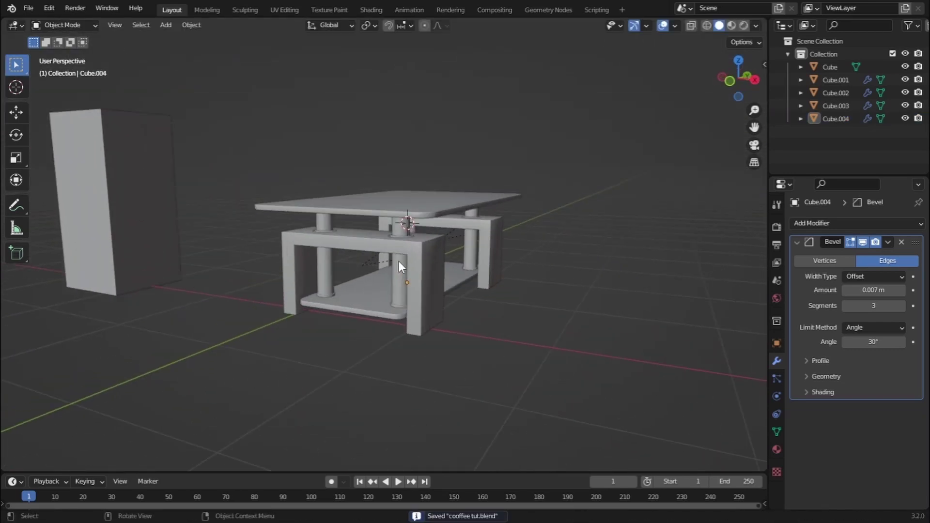
{"action": "middle_click_drag", "start_coordinate": [400, 267], "coordinate": [127, 274]}
{"action": "left_click", "coordinate": [130, 273]}
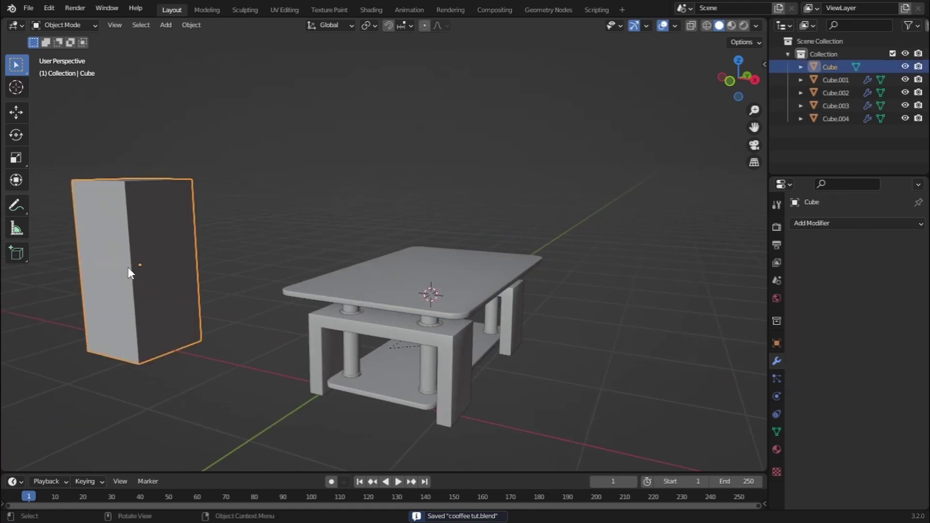
{"action": "key", "text": "Delete"}
- Select the front leg frame and create a new material for it in the Shading workspace
{"action": "middle_click_drag", "start_coordinate": [388, 303], "coordinate": [412, 306]}
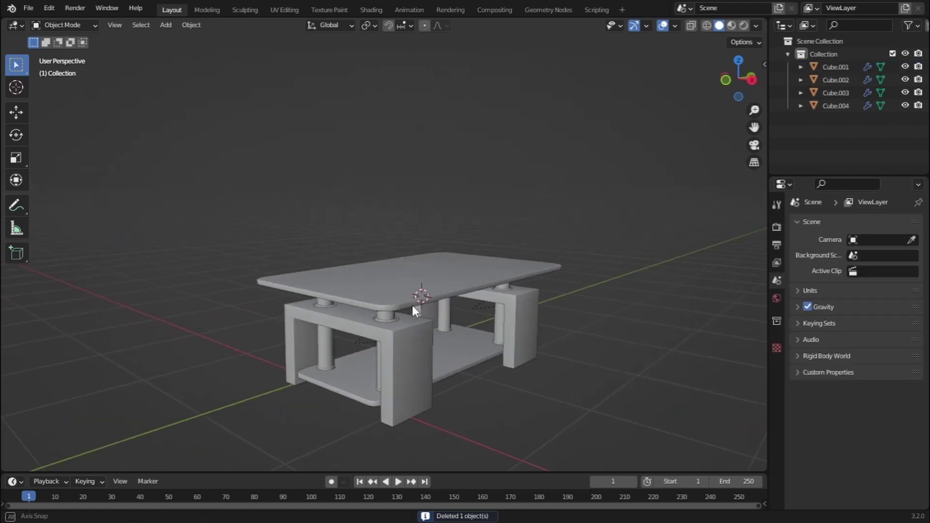
{"action": "left_click", "coordinate": [415, 345]}
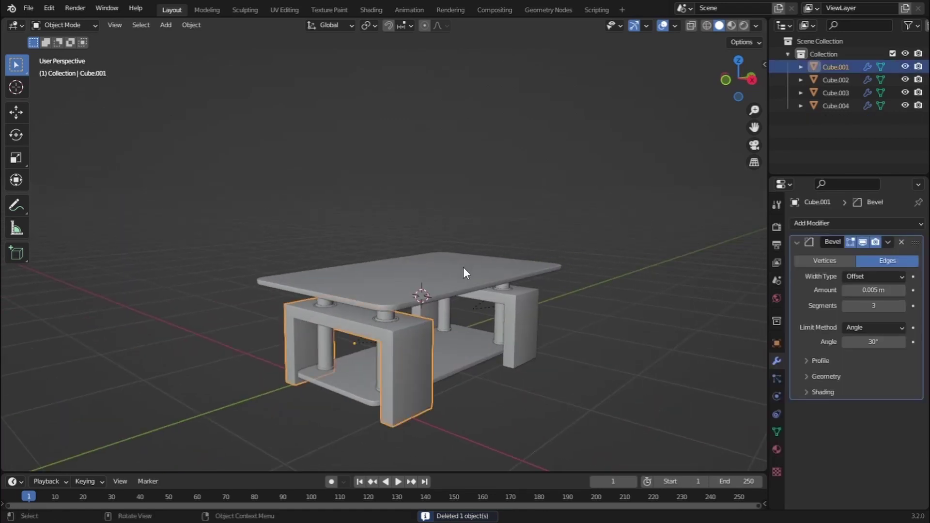
{"action": "left_click", "coordinate": [373, 10]}
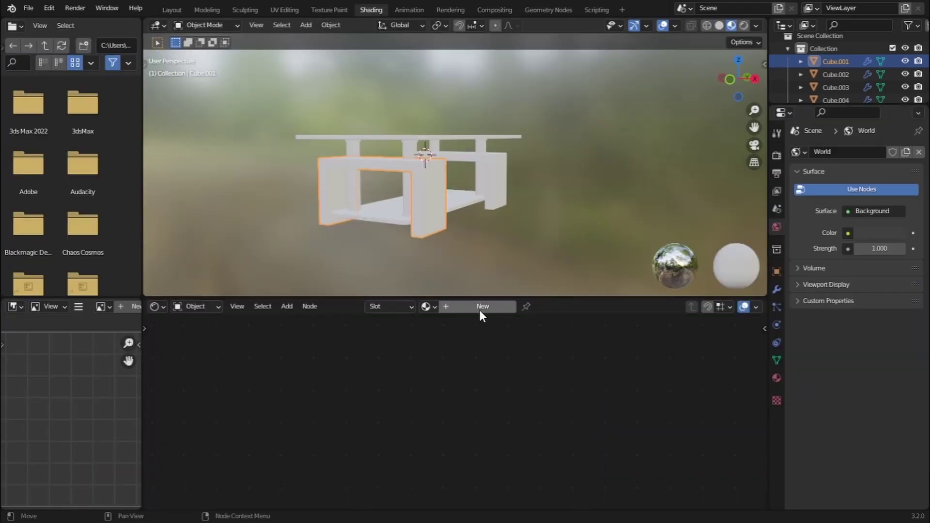
{"action": "left_click", "coordinate": [479, 310]}
{"action": "left_click", "coordinate": [535, 413]}
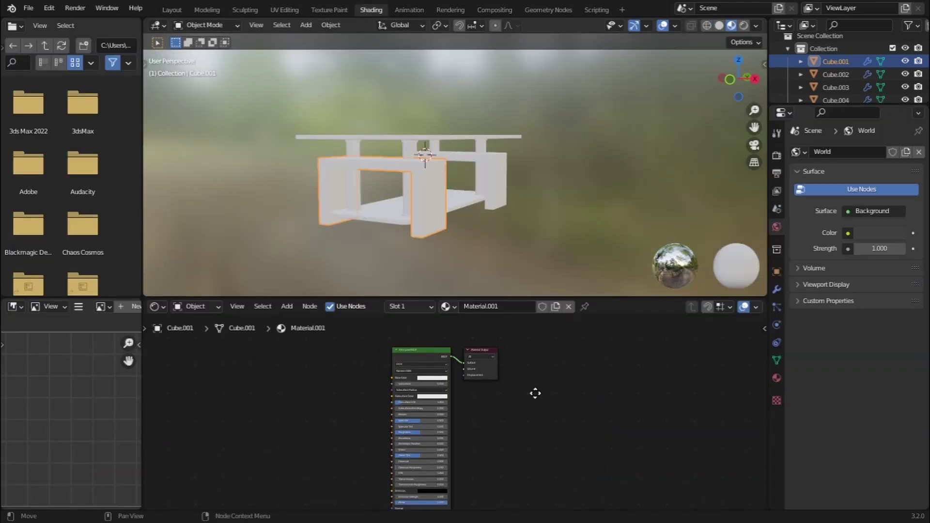
{"action": "key", "text": "Home"}
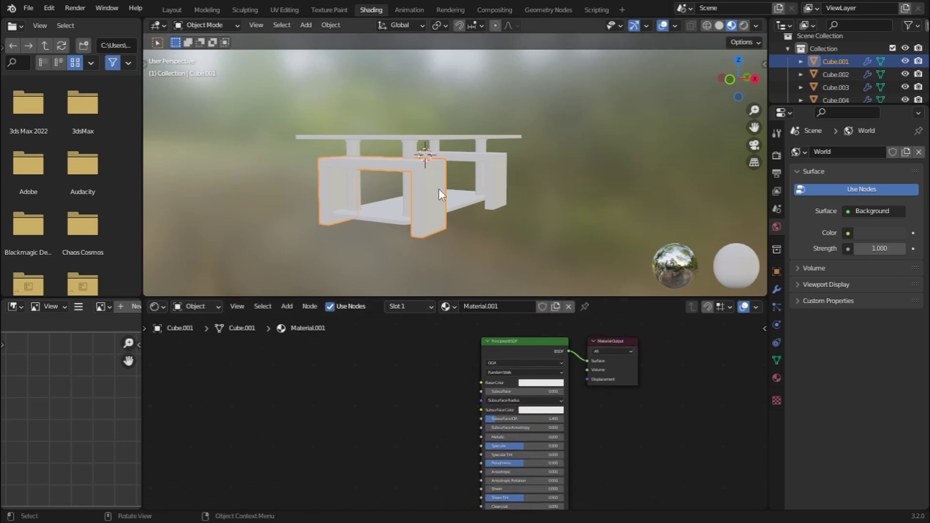
- Add a Wave Texture node to the leg frame's material, placed before the Principled BSDF
{"action": "middle_click_drag", "start_coordinate": [416, 463], "coordinate": [441, 414]}
{"action": "key", "text": "F3"}
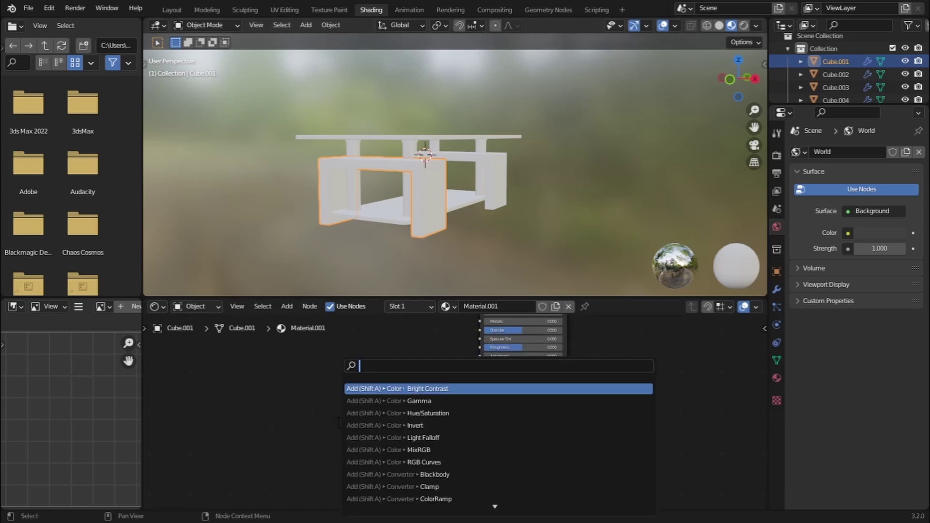
{"action": "type", "text": "wav"}
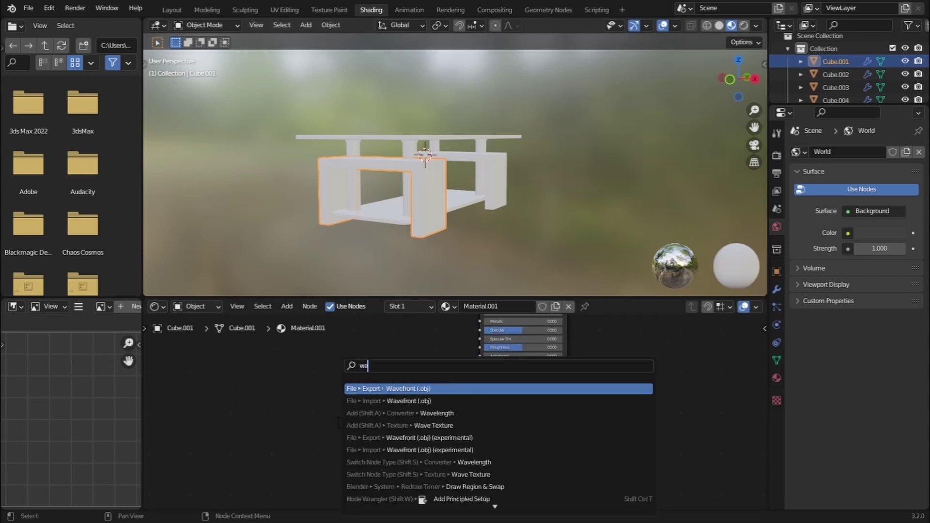
{"action": "left_click", "coordinate": [473, 426]}
{"action": "left_click", "coordinate": [359, 352]}
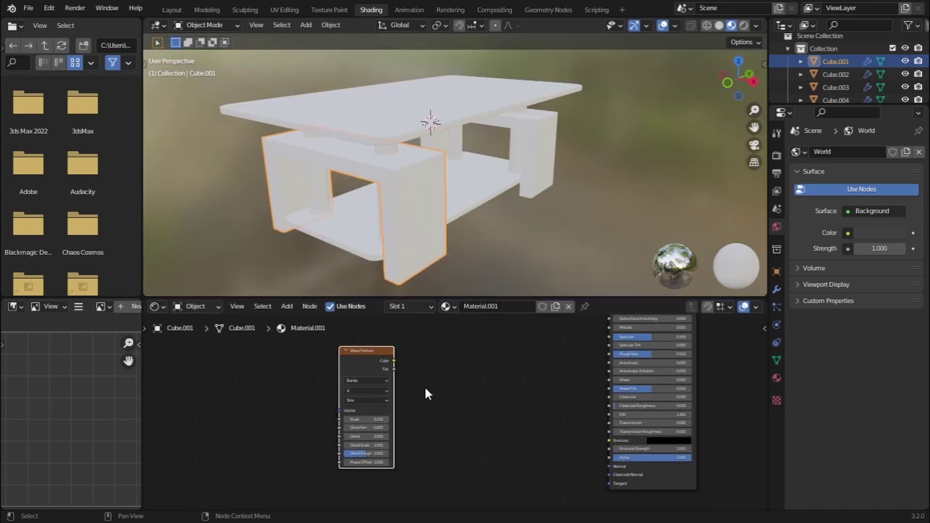
- Add a Bump node and connect its Normal output to the Principled BSDF's Normal input
{"action": "key", "text": "F3"}
{"action": "type", "text": "bu"}
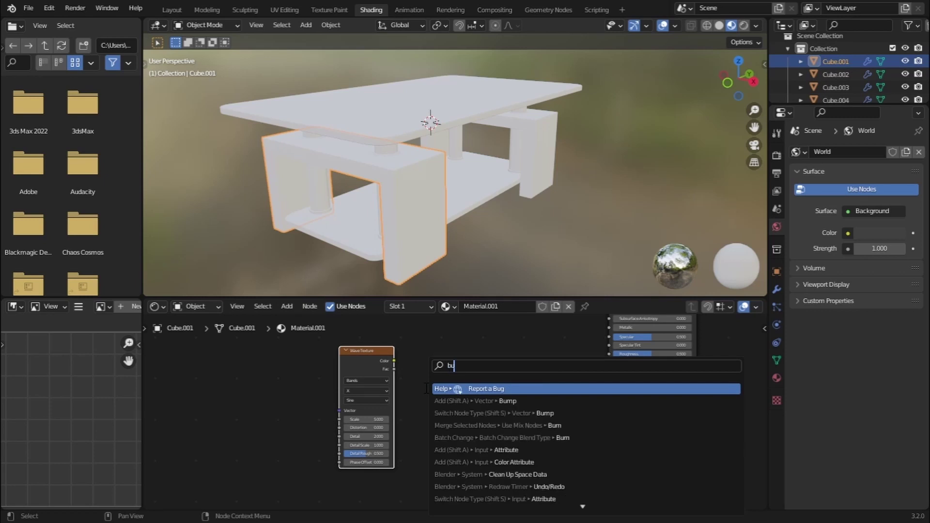
{"action": "left_click", "coordinate": [538, 402]}
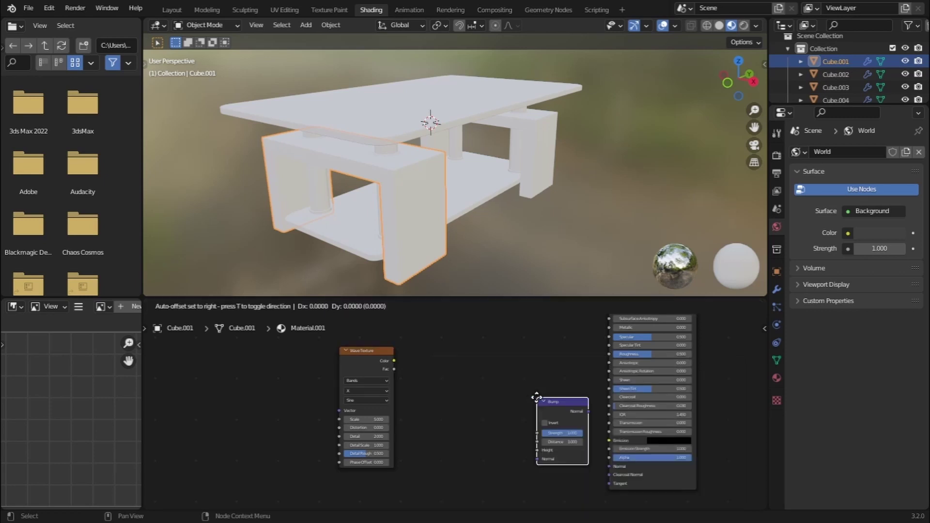
{"action": "left_click", "coordinate": [497, 413]}
{"action": "left_click_drag", "start_coordinate": [549, 423], "coordinate": [613, 467]}
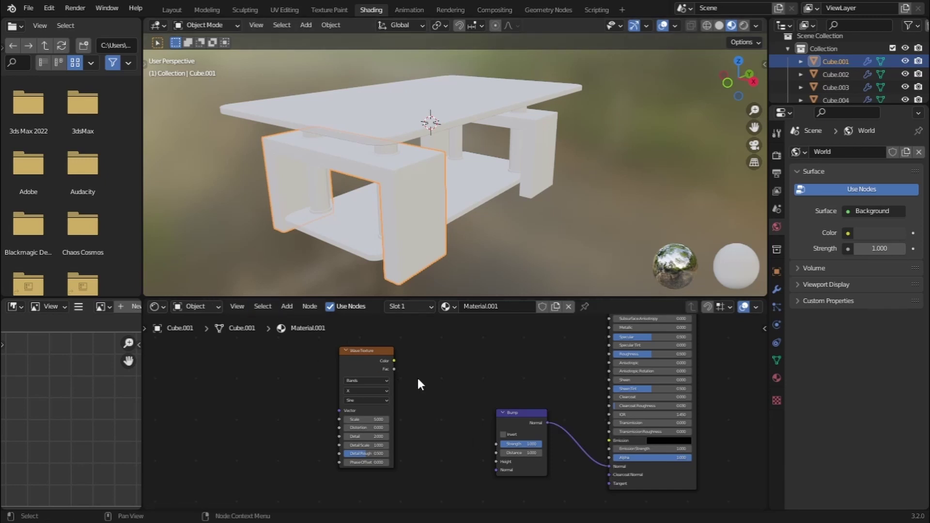
- Connect the Wave Texture's Fac output to the Bump Height and add Texture Coordinate and Mapping nodes to the Wave Texture
{"action": "left_click_drag", "start_coordinate": [395, 370], "coordinate": [503, 460]}
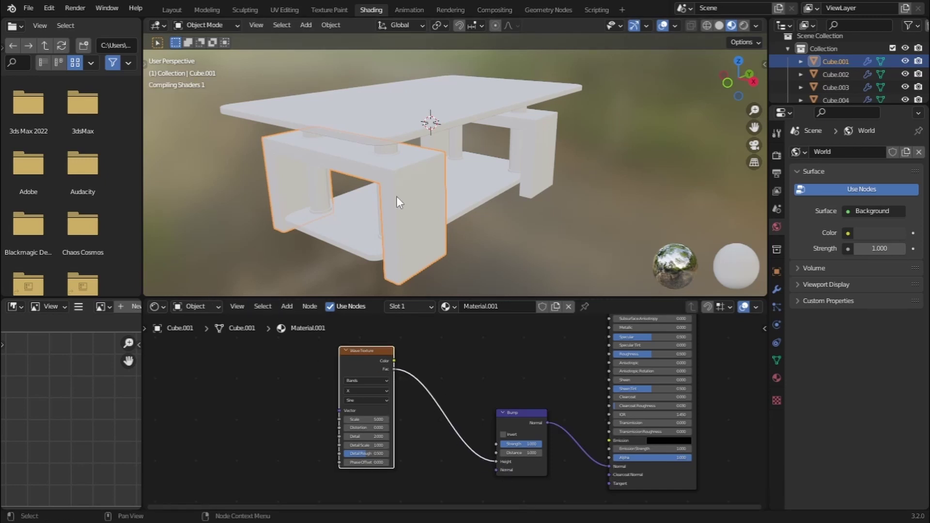
{"action": "scroll", "coordinate": [409, 180], "scroll_direction": "up", "scroll_amount": 6}
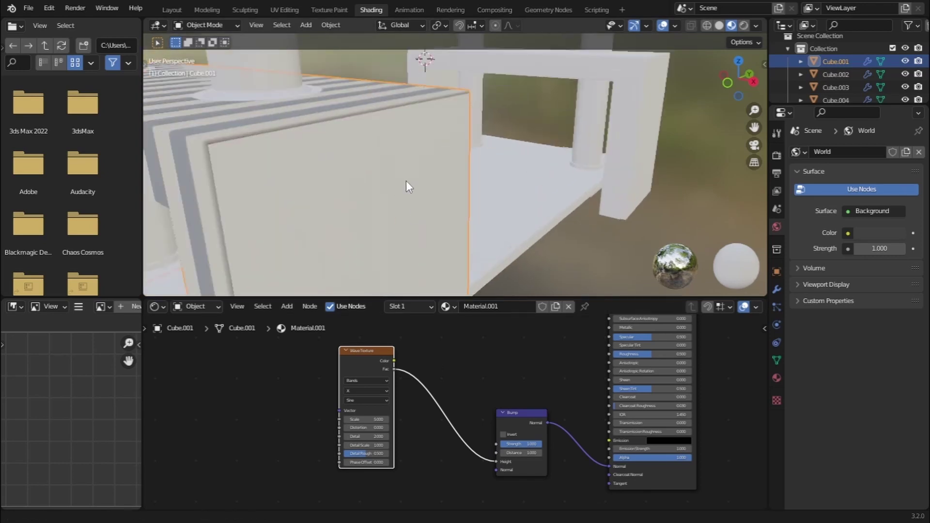
{"action": "scroll", "coordinate": [432, 179], "scroll_direction": "down", "scroll_amount": 6}
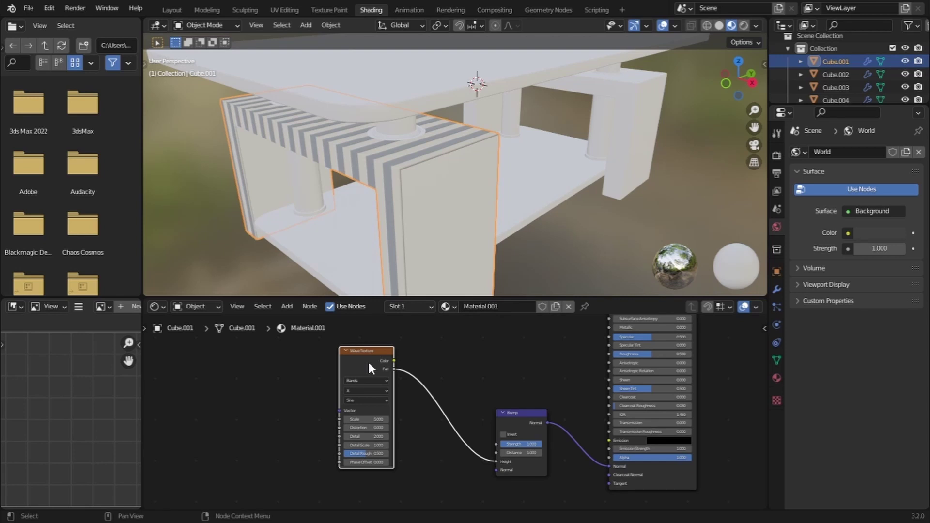
{"action": "key", "text": "ctrl+t"}
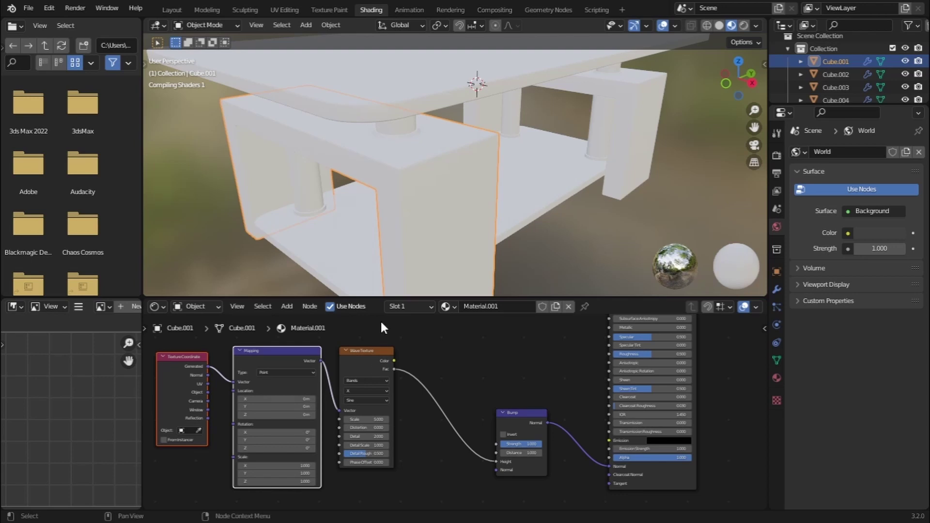
- Set the Mapping node's Z rotation to 30.4° and the Wave Texture scale to 14.6, and save the file
{"action": "scroll", "coordinate": [396, 370], "scroll_direction": "up", "scroll_amount": 3}
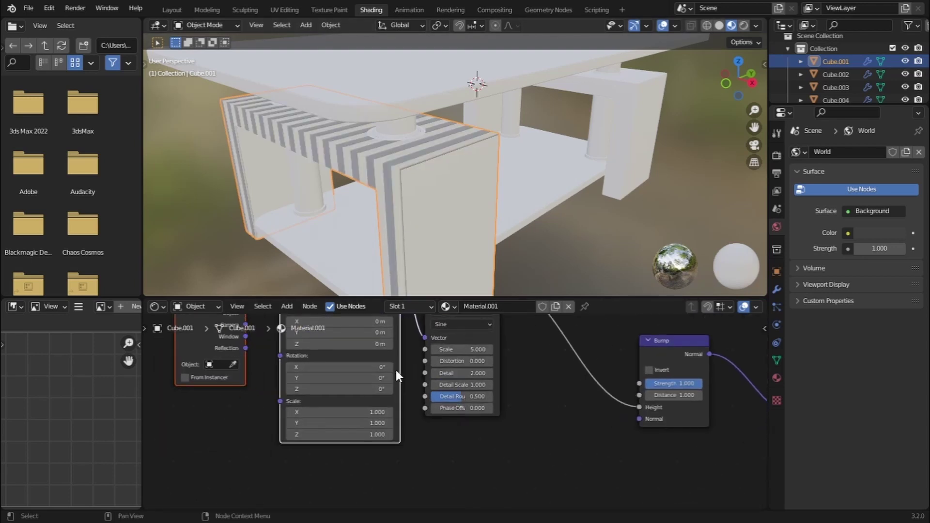
{"action": "scroll", "coordinate": [396, 370], "scroll_direction": "up", "scroll_amount": 1}
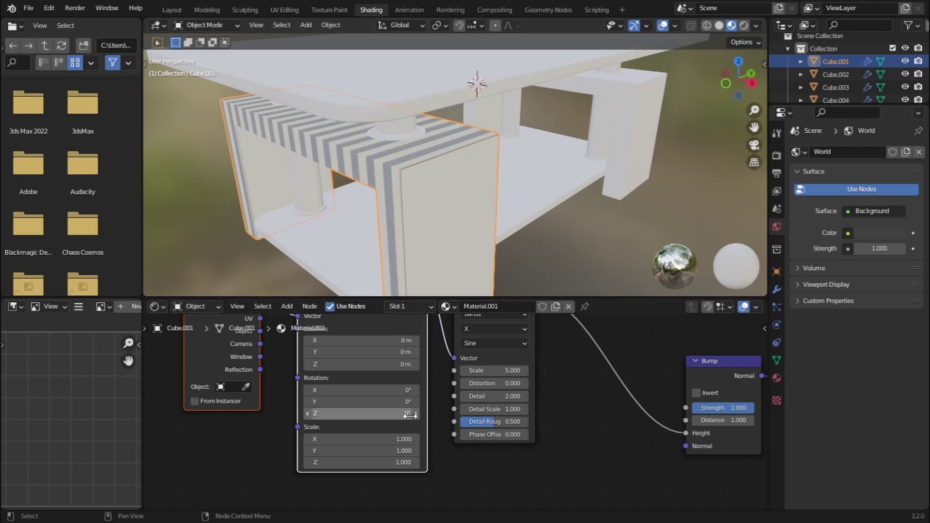
{"action": "left_click_drag", "start_coordinate": [385, 413], "coordinate": [444, 413]}
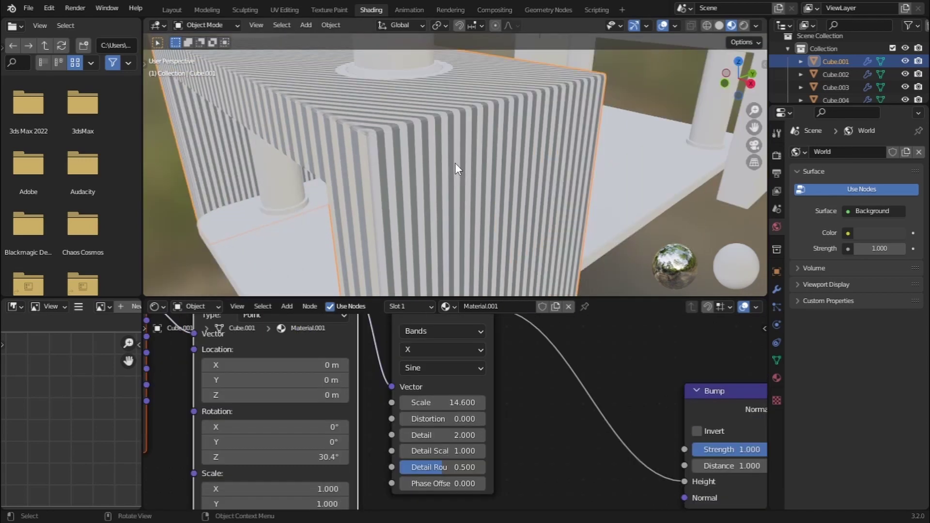
{"action": "key", "text": "ctrl+s"}
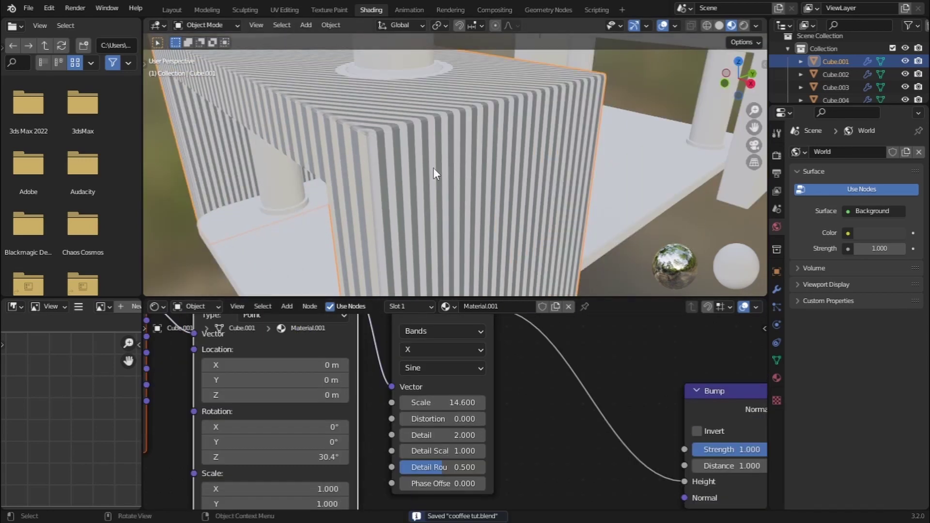
- Set the Wave Texture's Detail to 15 and its Detail Scale to 23.7
{"action": "scroll", "coordinate": [433, 168], "scroll_direction": "down", "scroll_amount": 3}
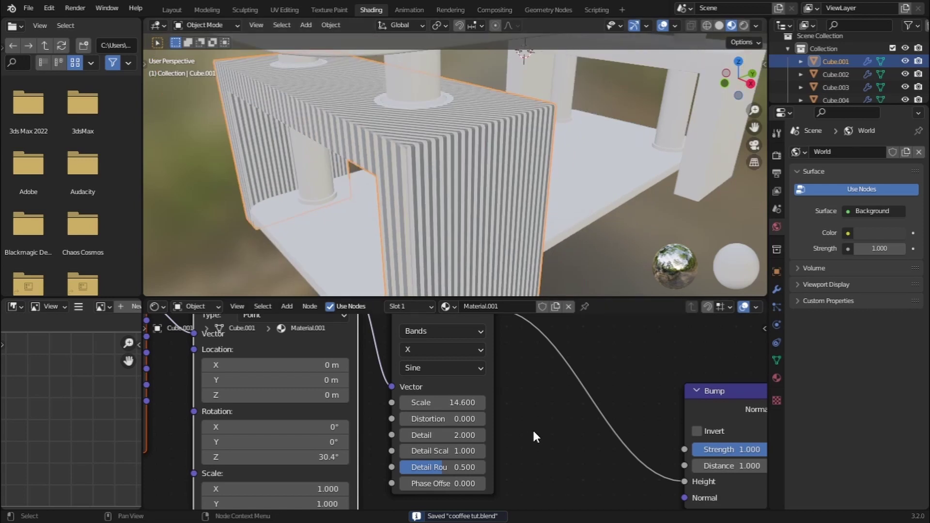
{"action": "middle_click_drag", "start_coordinate": [533, 429], "coordinate": [549, 406]}
{"action": "left_click_drag", "start_coordinate": [454, 416], "coordinate": [477, 425]}
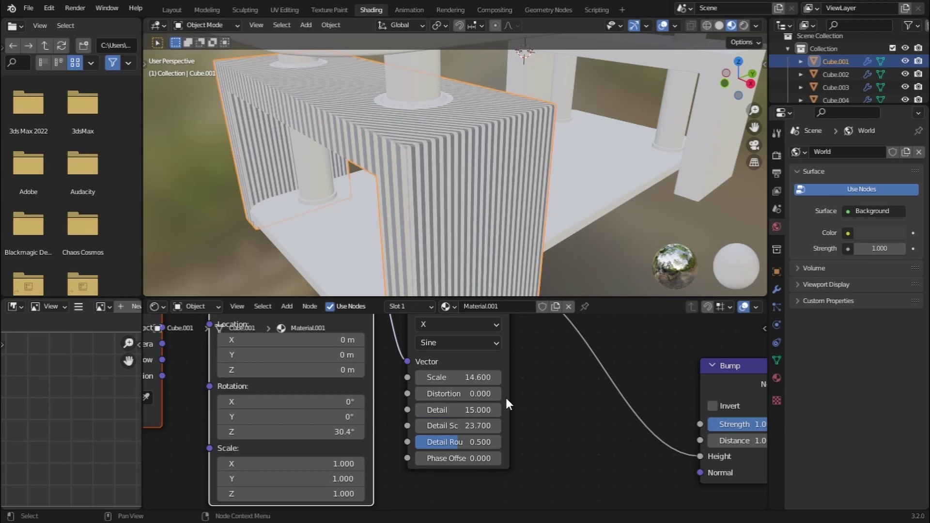
- Raise the Wave Texture's Distortion to 4.4 to roughen the bands on the leg frame
{"action": "scroll", "coordinate": [423, 202], "scroll_direction": "up", "scroll_amount": 5}
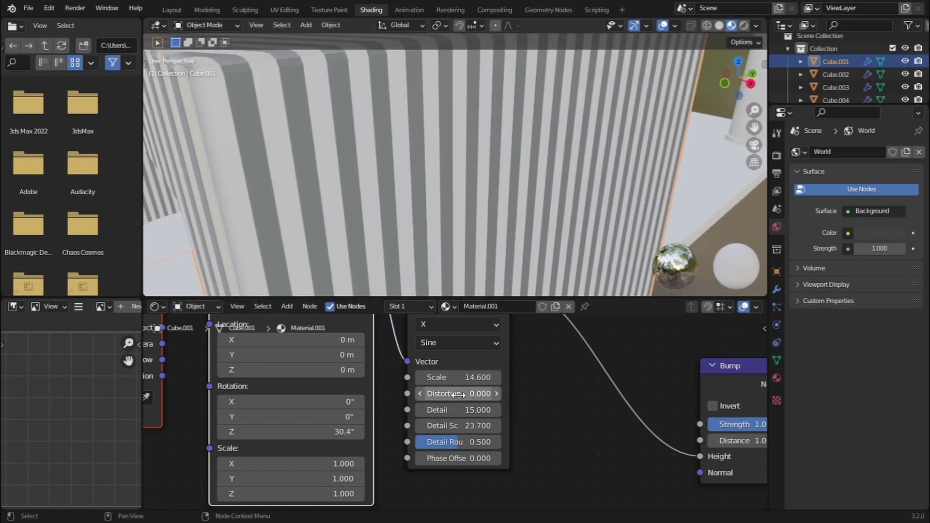
{"action": "left_click_drag", "start_coordinate": [465, 393], "coordinate": [480, 394]}
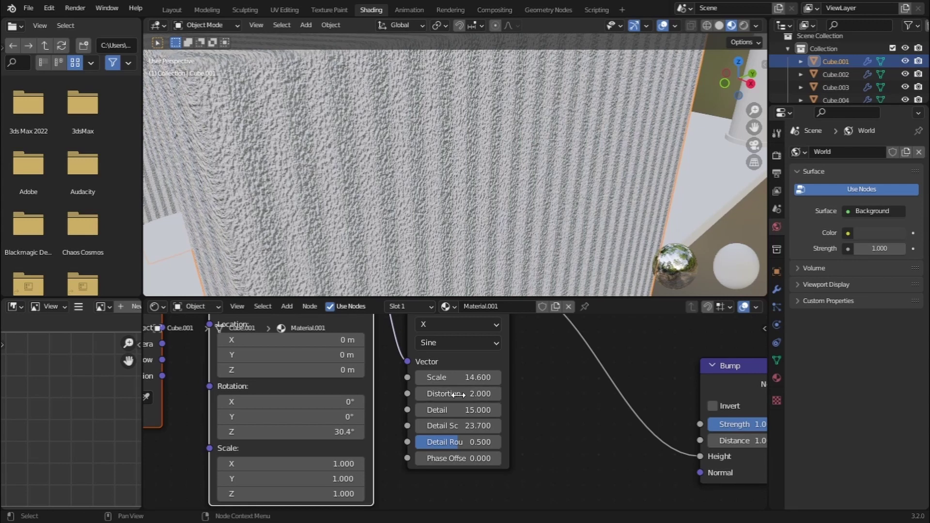
{"action": "scroll", "coordinate": [388, 173], "scroll_direction": "down", "scroll_amount": 6}
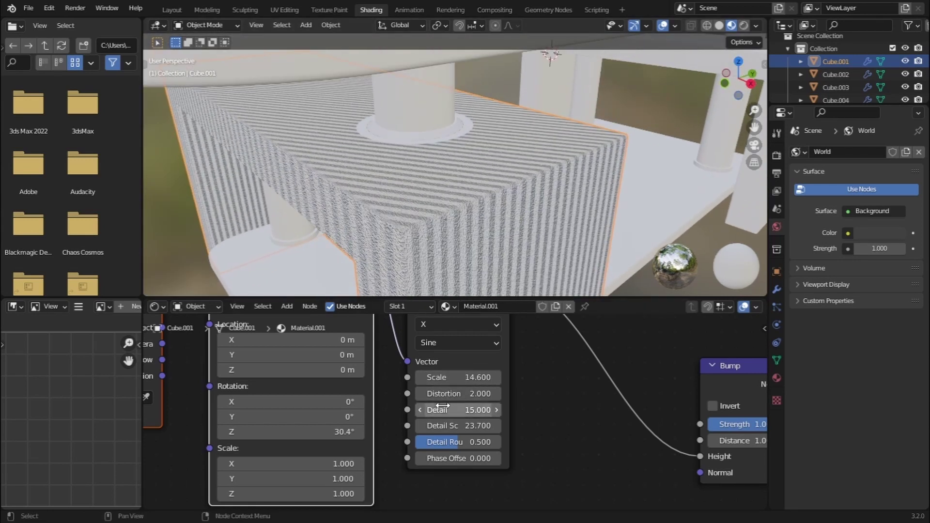
{"action": "left_click_drag", "start_coordinate": [465, 393], "coordinate": [488, 393]}
{"action": "middle_click_drag", "start_coordinate": [448, 106], "coordinate": [444, 180]}
{"action": "scroll", "coordinate": [433, 186], "scroll_direction": "down", "scroll_amount": 5}
{"action": "scroll", "coordinate": [442, 179], "scroll_direction": "up", "scroll_amount": 5}
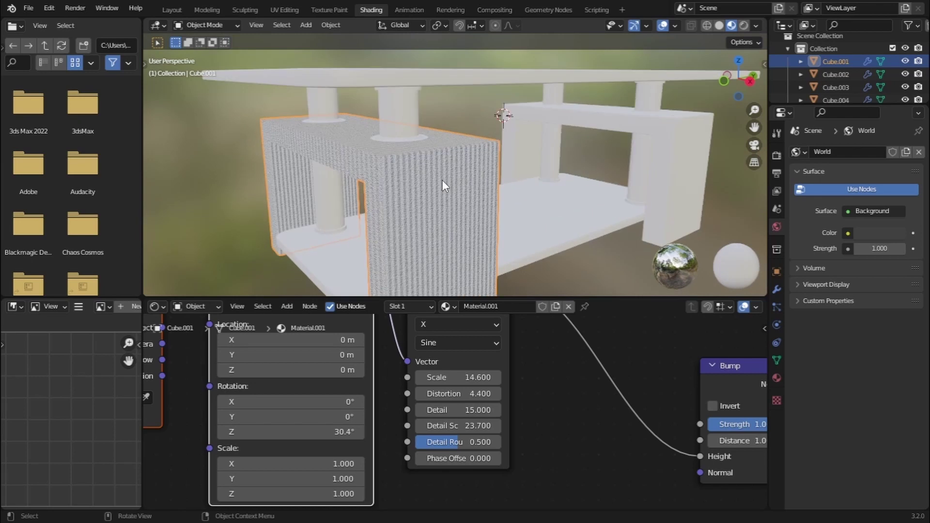
- Set the Principled BSDF's Base Color to a fully saturated, very dark red
{"action": "scroll", "coordinate": [525, 408], "scroll_direction": "down", "scroll_amount": 5}
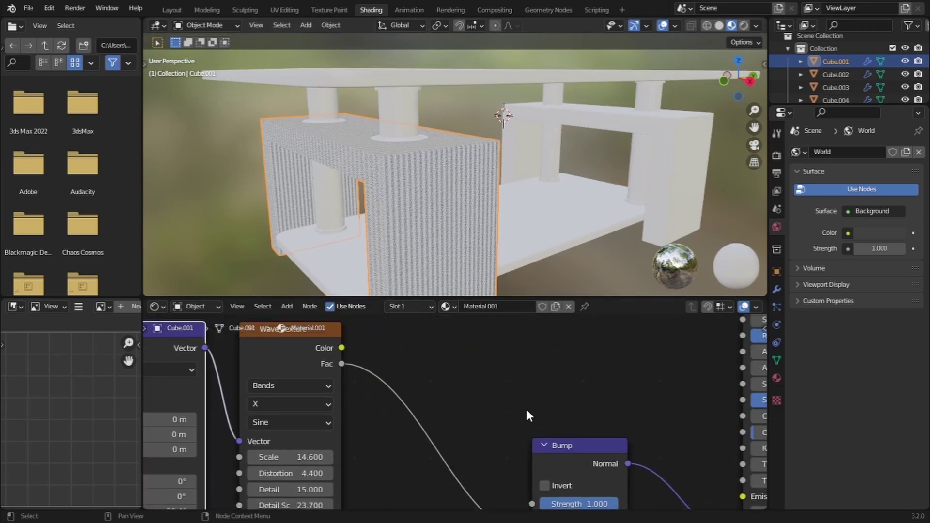
{"action": "middle_click_drag", "start_coordinate": [541, 364], "coordinate": [377, 497]}
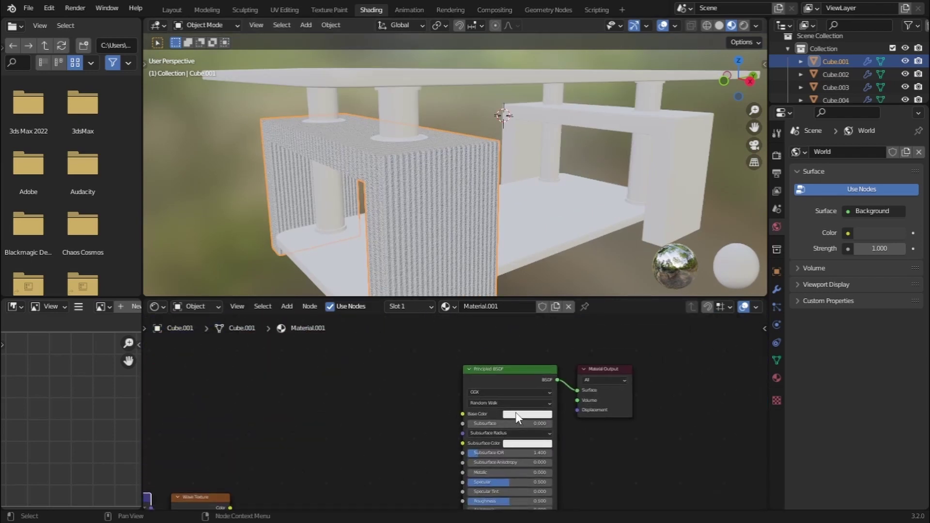
{"action": "left_click", "coordinate": [517, 415]}
{"action": "left_click_drag", "start_coordinate": [541, 320], "coordinate": [539, 353]}
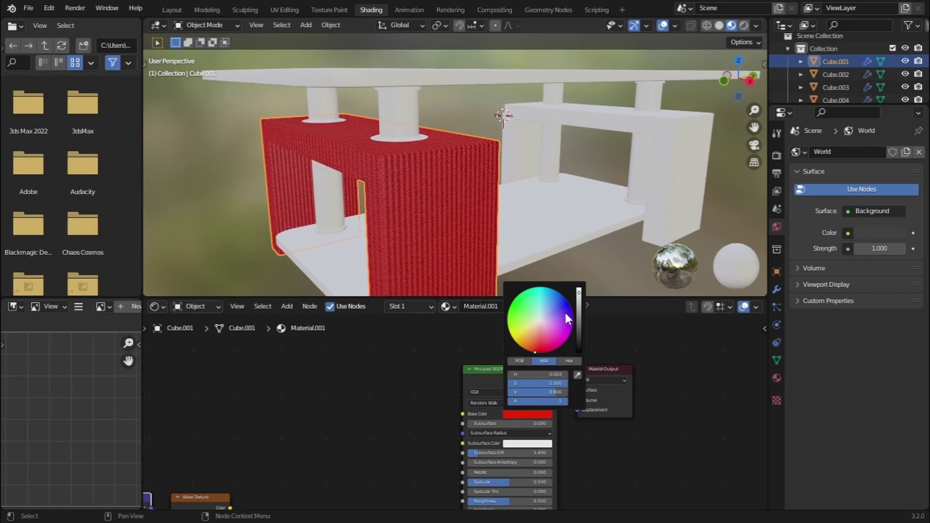
{"action": "left_click_drag", "start_coordinate": [579, 314], "coordinate": [579, 332]}
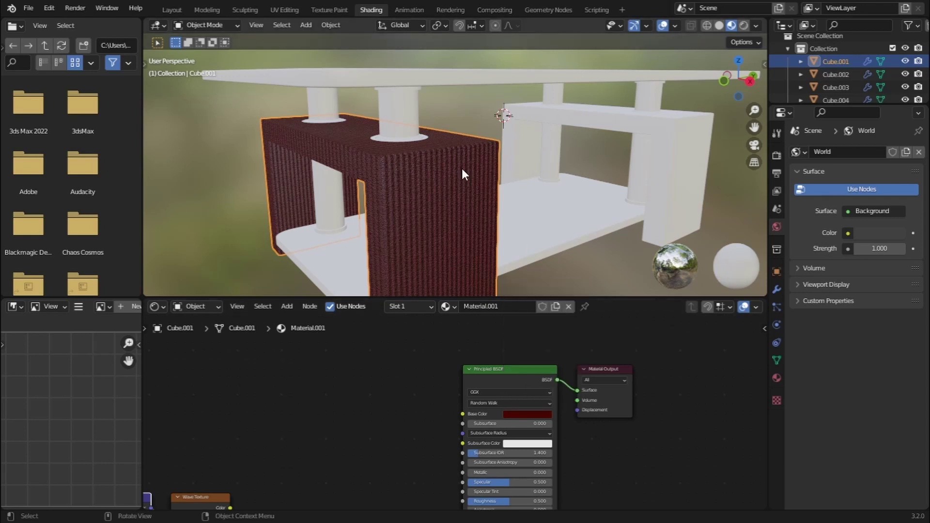
{"action": "middle_click_drag", "start_coordinate": [461, 174], "coordinate": [438, 186]}
- Rename the leg frame's material to wood
{"action": "double_click", "coordinate": [485, 307]}
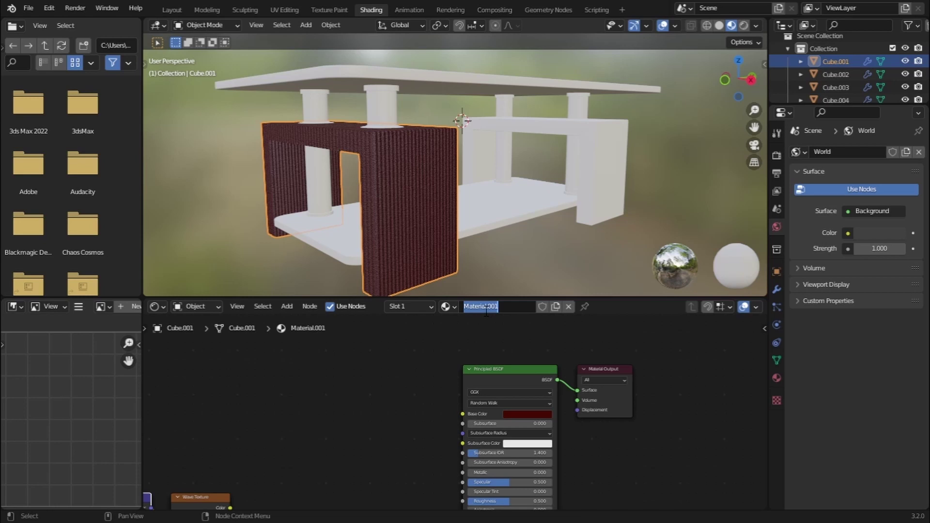
{"action": "type", "text": "wood"}
{"action": "key", "text": "Return"}
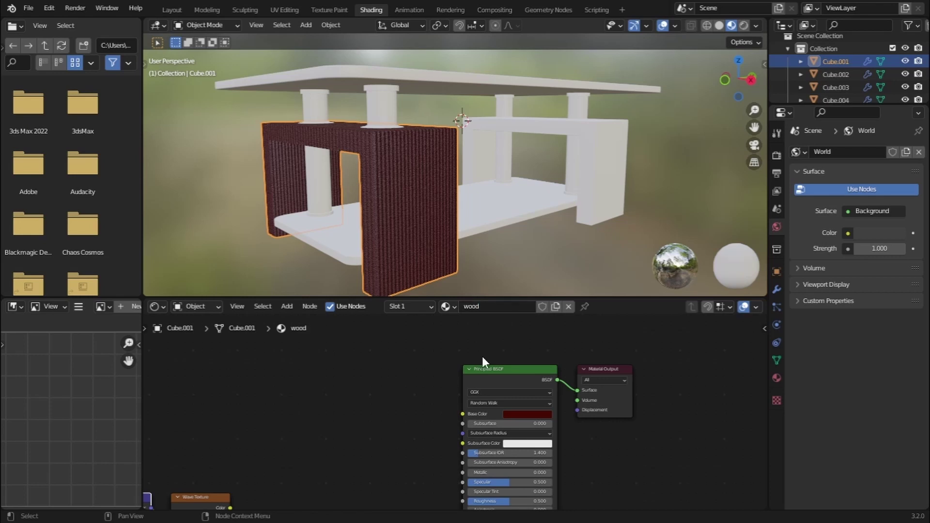
- Set the wood material's Specular to 0.217 and its Roughness to 0.8 on the Principled BSDF
{"action": "scroll", "coordinate": [482, 356], "scroll_direction": "down", "scroll_amount": 5, "text": "shift"}
{"action": "scroll", "coordinate": [446, 376], "scroll_direction": "up", "scroll_amount": 3}
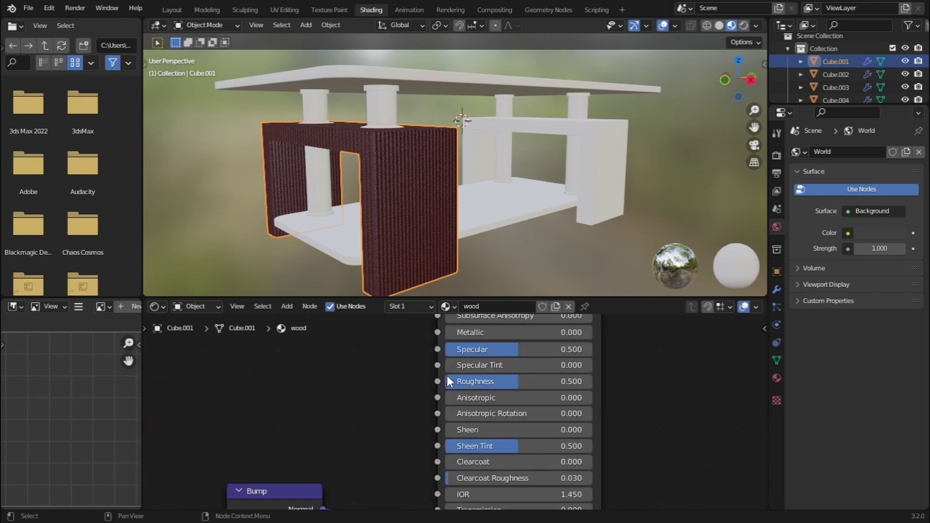
{"action": "mouse_move", "coordinate": [423, 184]}
{"action": "middle_mouse_down"}
{"action": "mouse_move", "coordinate": [501, 184]}
{"action": "mouse_move", "coordinate": [511, 174]}
{"action": "mouse_move", "coordinate": [463, 181]}
{"action": "middle_mouse_up"}
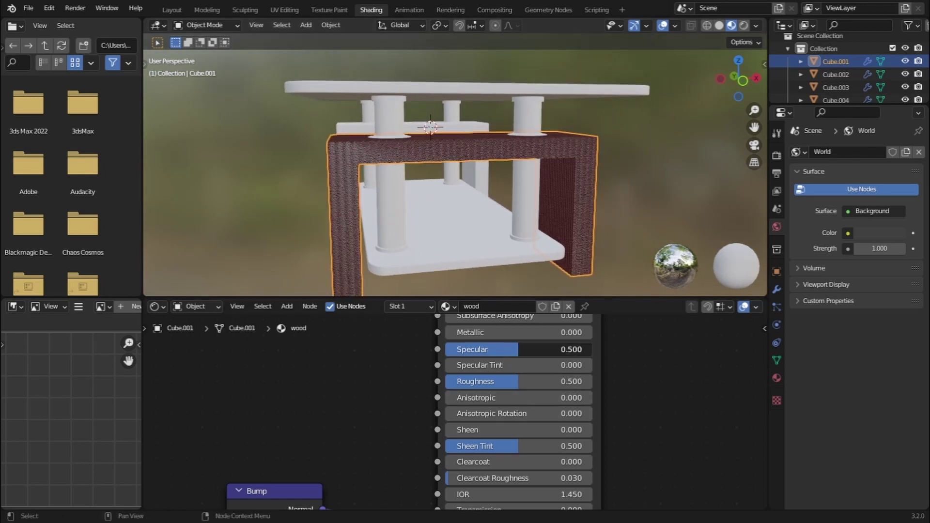
{"action": "left_click_drag", "start_coordinate": [509, 349], "coordinate": [469, 349]}
{"action": "left_click_drag", "start_coordinate": [508, 381], "coordinate": [554, 381]}
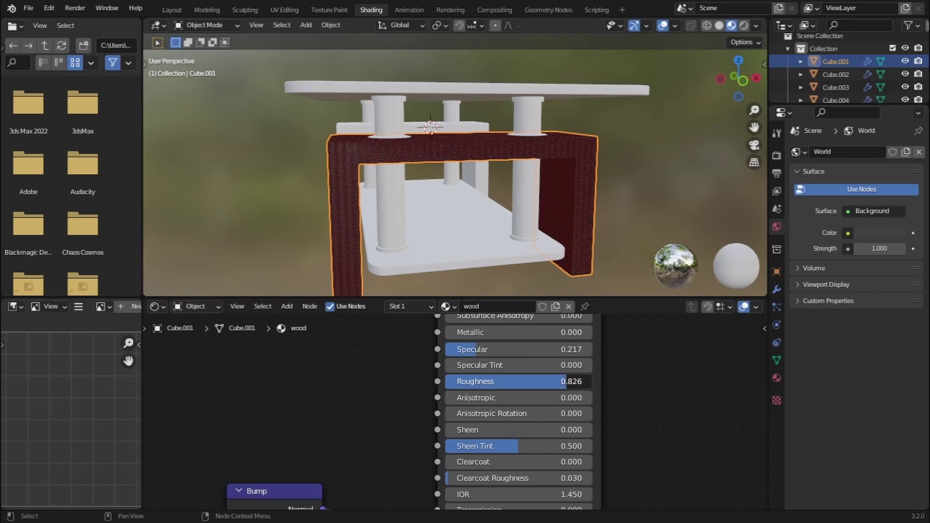
{"action": "left_click", "coordinate": [568, 381]}
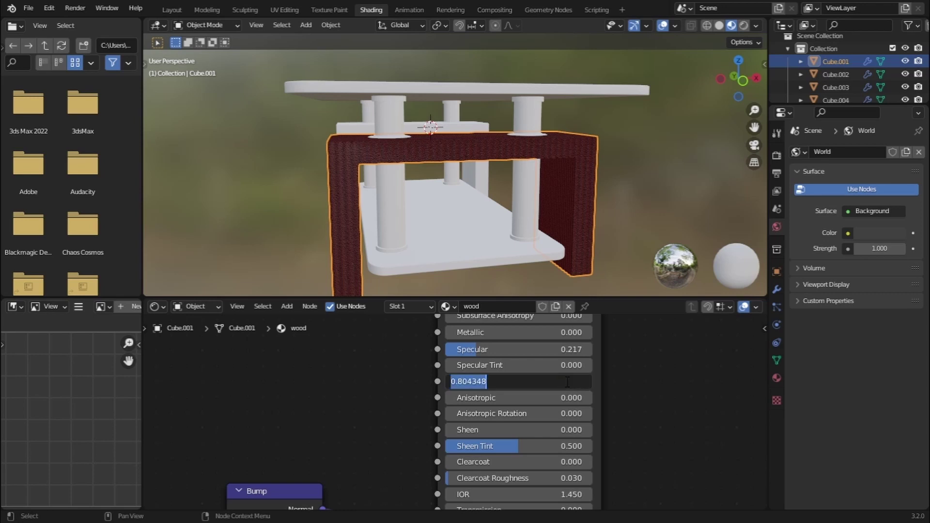
{"action": "type", "text": "0.8"}
{"action": "key", "text": "Return"}
{"action": "scroll", "coordinate": [612, 397], "scroll_direction": "down", "scroll_amount": 3}
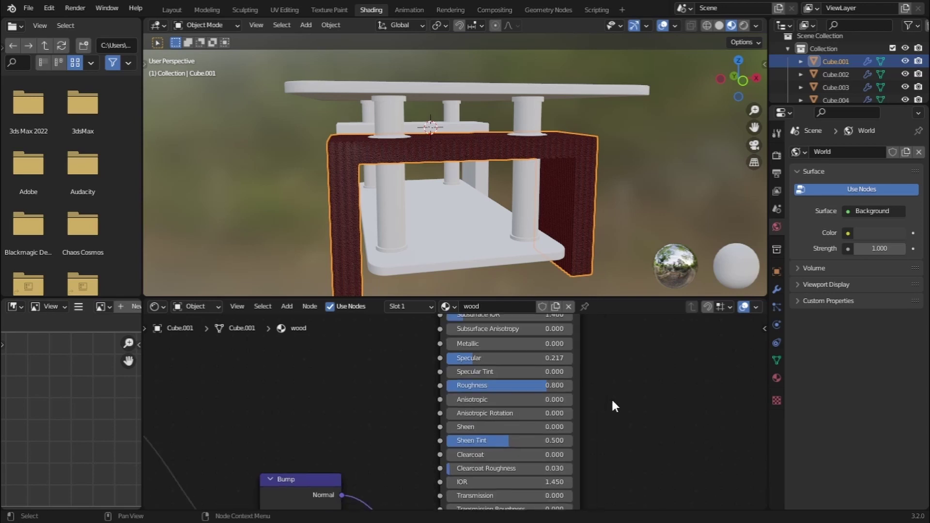
- Set the wood material's Sheen to 0.4 on the Principled BSDF
{"action": "scroll", "coordinate": [577, 399], "scroll_direction": "down", "scroll_amount": 3, "text": "shift"}
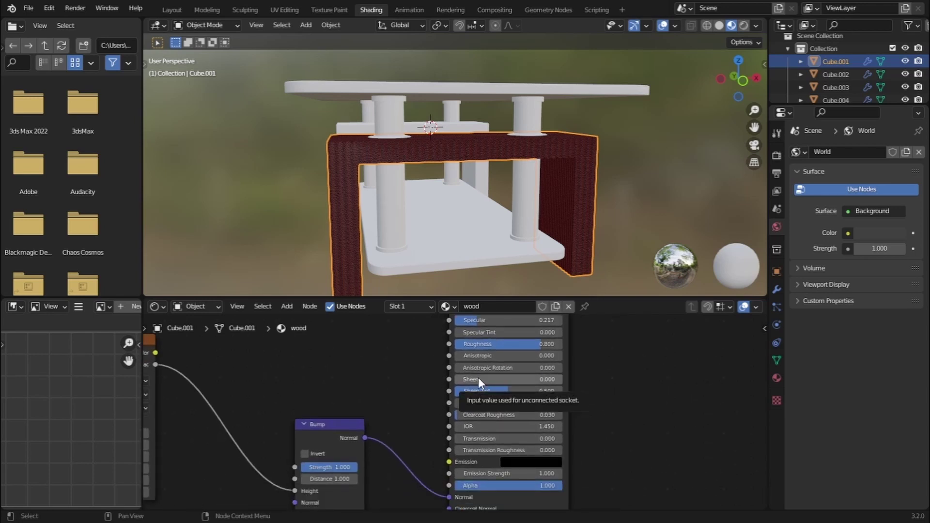
{"action": "left_click_drag", "start_coordinate": [478, 377], "coordinate": [500, 379]}
{"action": "left_click", "coordinate": [500, 379]}
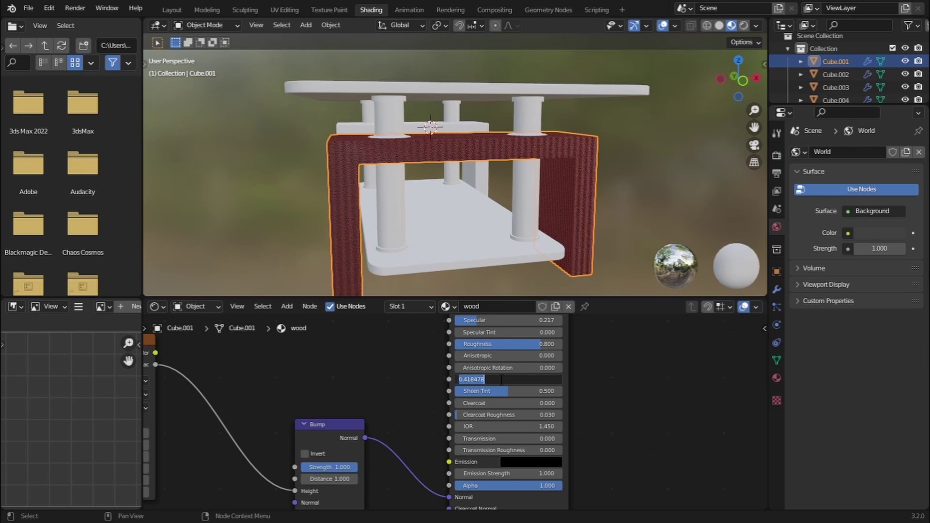
{"action": "type", "text": "0.4"}
{"action": "key", "text": "Return"}
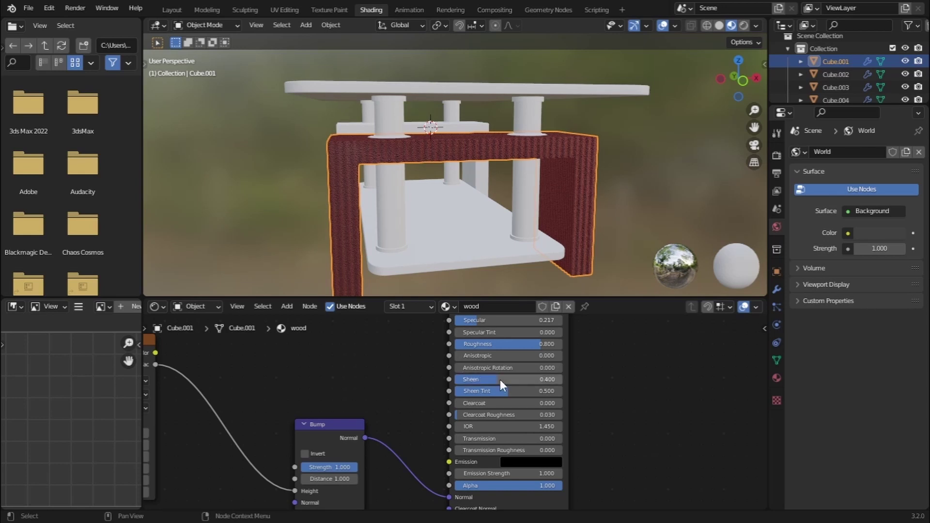
{"action": "scroll", "coordinate": [502, 390], "scroll_direction": "down", "scroll_amount": 3}
- Create a new material for the cylinders standing through the red leg frame and name it metal
{"action": "left_click", "coordinate": [532, 117]}
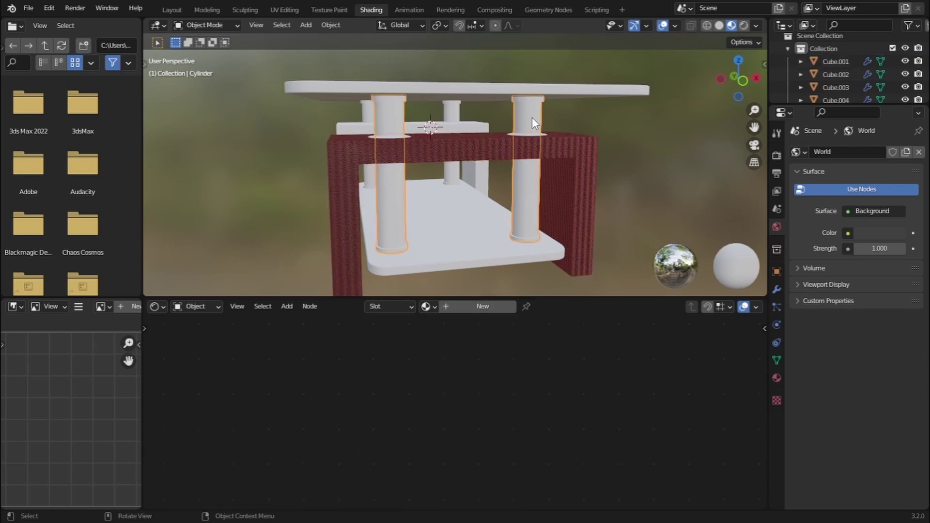
{"action": "scroll", "coordinate": [456, 129], "scroll_direction": "up", "scroll_amount": 5}
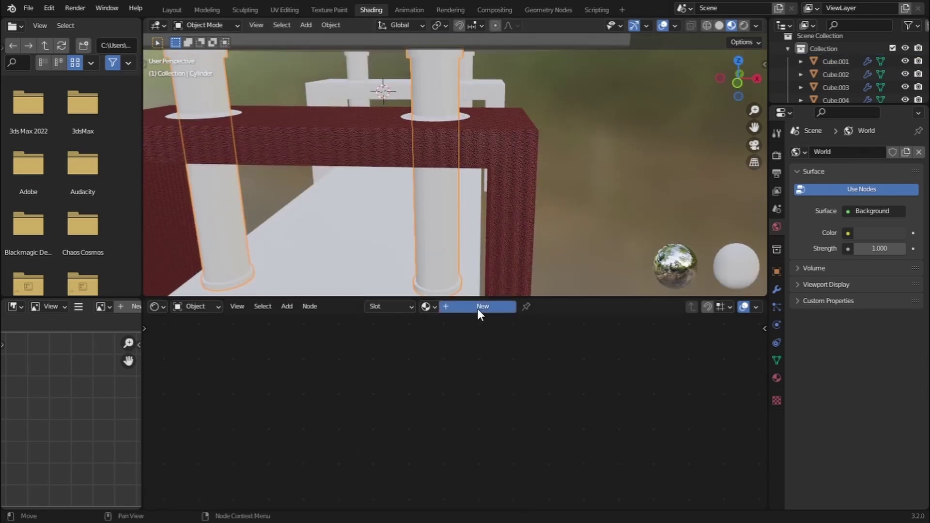
{"action": "left_click", "coordinate": [478, 308]}
{"action": "left_click", "coordinate": [493, 306]}
{"action": "type", "text": "metal"}
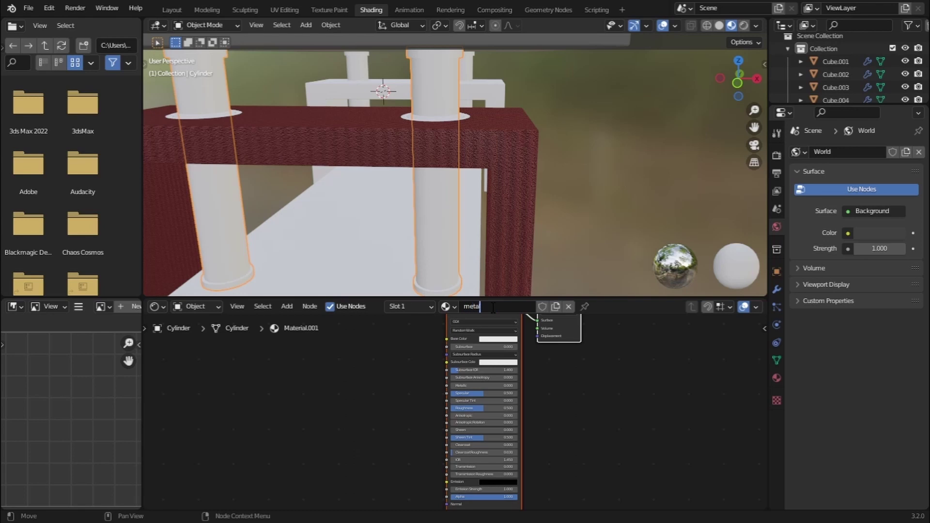
{"action": "key", "text": "Return"}
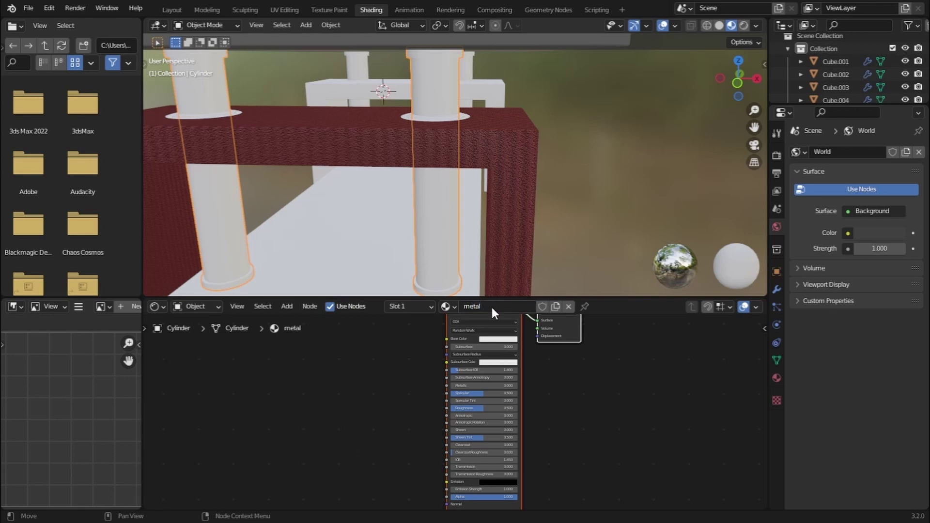
- Set the metal material's Metallic to 1 and its Roughness to 0.19 on the Principled BSDF
{"action": "middle_click_drag", "start_coordinate": [378, 135], "coordinate": [379, 172], "text": "shift"}
{"action": "scroll", "coordinate": [476, 390], "scroll_direction": "up", "scroll_amount": 3}
{"action": "left_click_drag", "start_coordinate": [460, 390], "coordinate": [528, 390]}
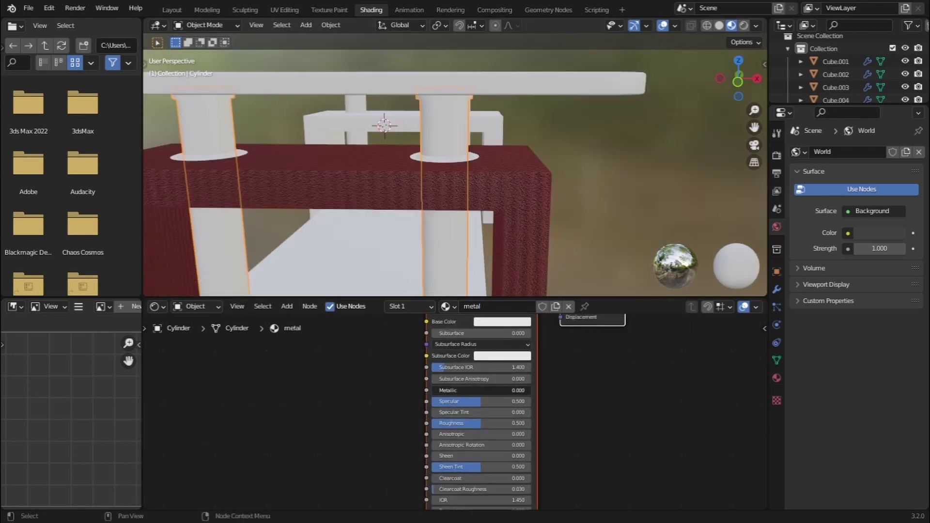
{"action": "mouse_move", "coordinate": [504, 319]}
{"action": "middle_mouse_down"}
{"action": "mouse_move", "coordinate": [499, 353]}
{"action": "mouse_move", "coordinate": [497, 304]}
{"action": "middle_mouse_up"}
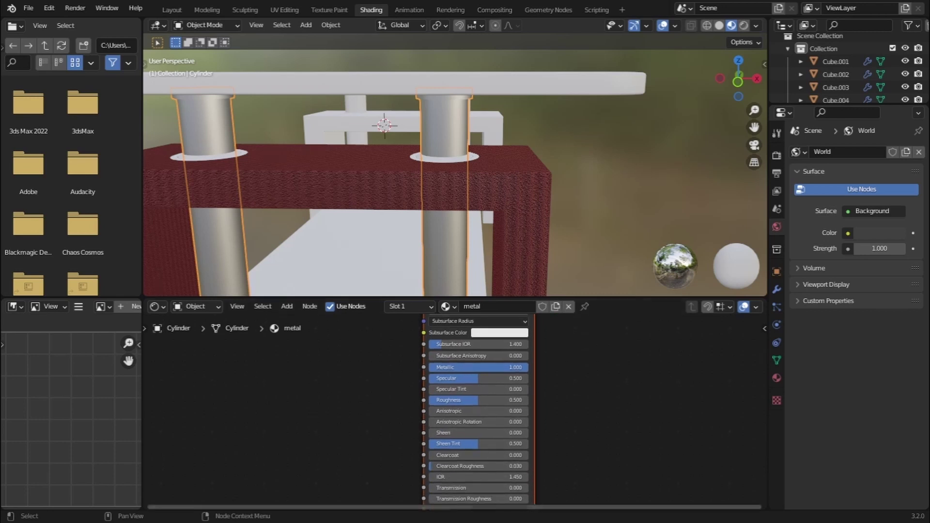
{"action": "mouse_move", "coordinate": [472, 401]}
{"action": "left_mouse_down"}
{"action": "mouse_move", "coordinate": [433, 401]}
{"action": "mouse_move", "coordinate": [461, 402]}
{"action": "left_mouse_up"}
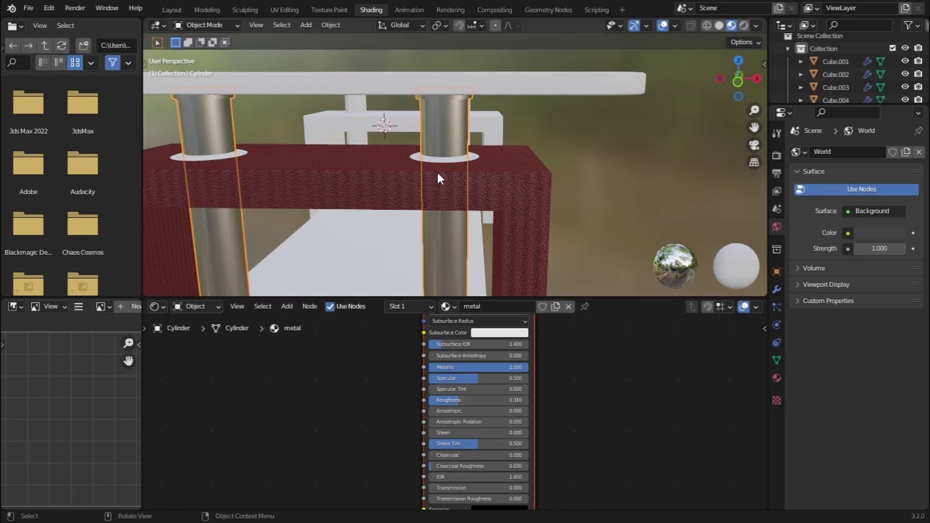
{"action": "middle_click_drag", "start_coordinate": [442, 176], "coordinate": [435, 151]}
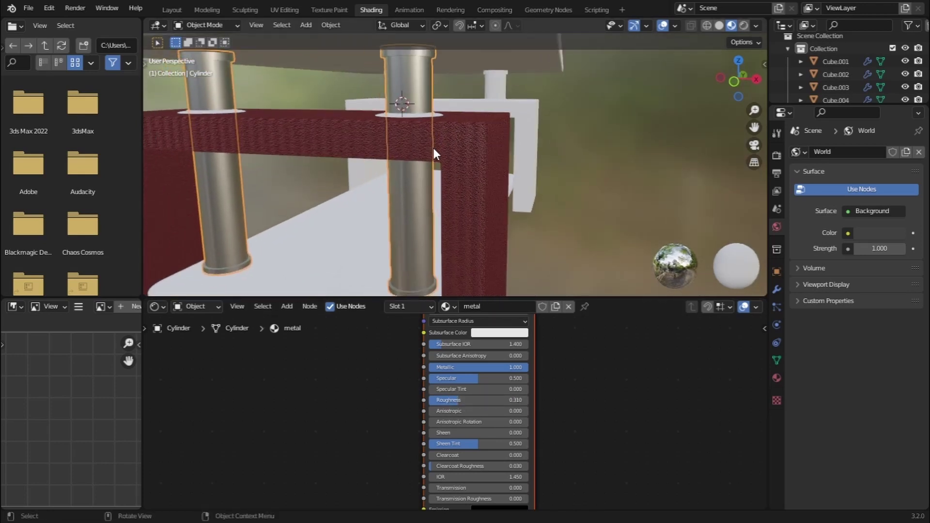
{"action": "middle_click_drag", "start_coordinate": [577, 406], "coordinate": [584, 431]}
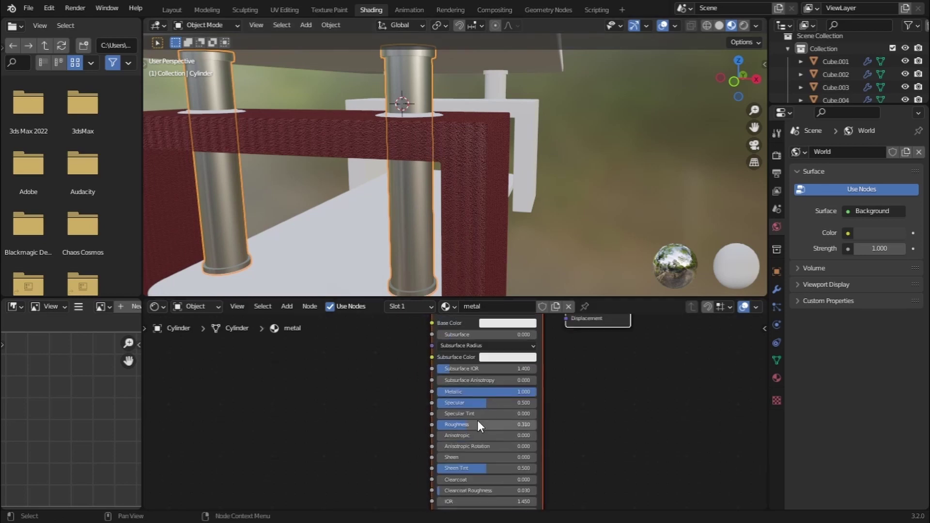
{"action": "left_click_drag", "start_coordinate": [478, 424], "coordinate": [471, 424]}
{"action": "middle_click_drag", "start_coordinate": [407, 111], "coordinate": [406, 114]}
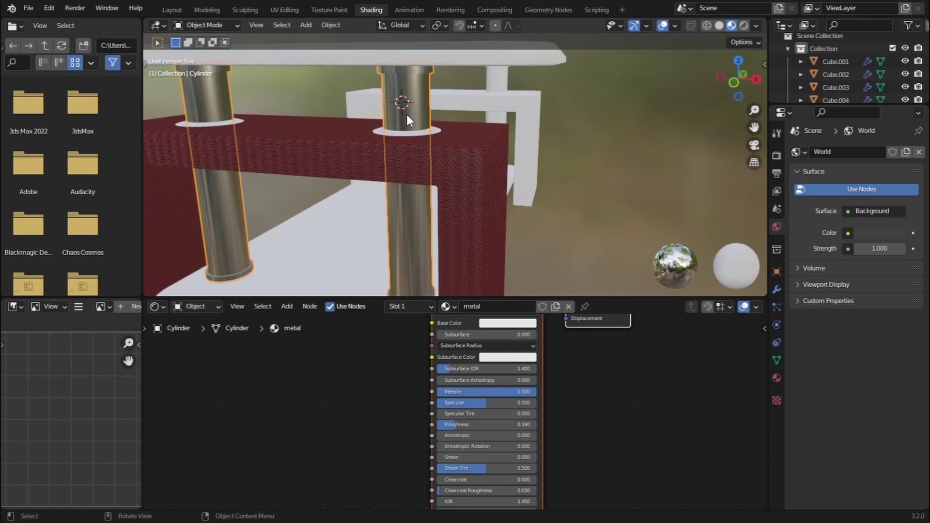
- Darken the metal material's Base Color to a mid-light grey
{"action": "middle_click_drag", "start_coordinate": [571, 356], "coordinate": [566, 401]}
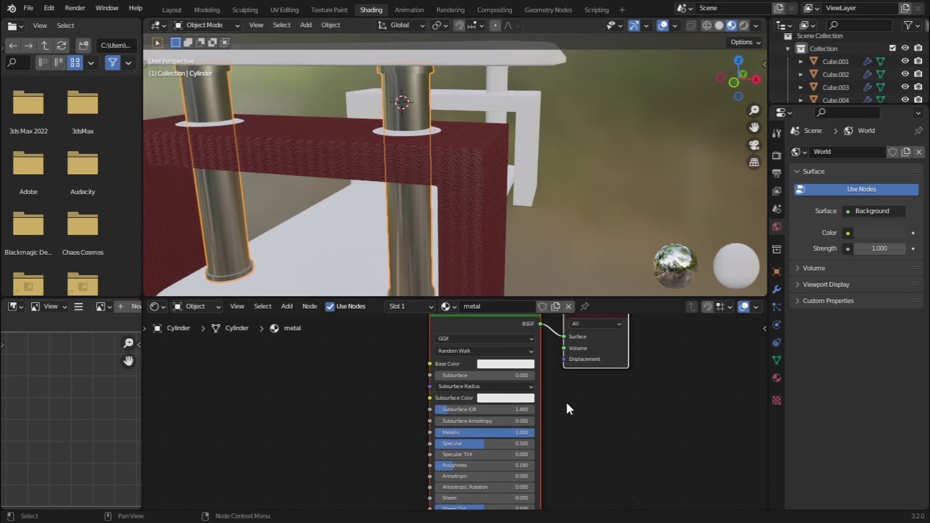
{"action": "left_click", "coordinate": [517, 365]}
{"action": "left_click_drag", "start_coordinate": [566, 221], "coordinate": [566, 236]}
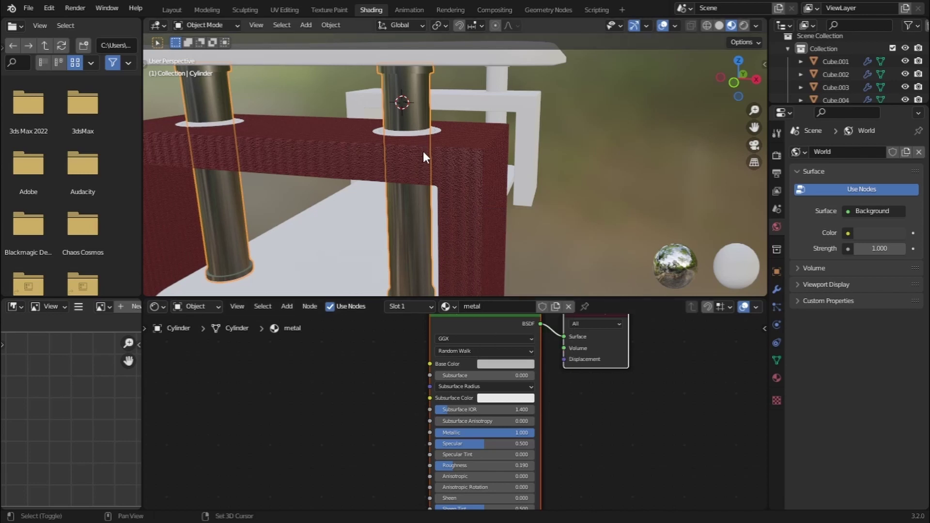
{"action": "middle_click_drag", "start_coordinate": [423, 151], "coordinate": [485, 203]}
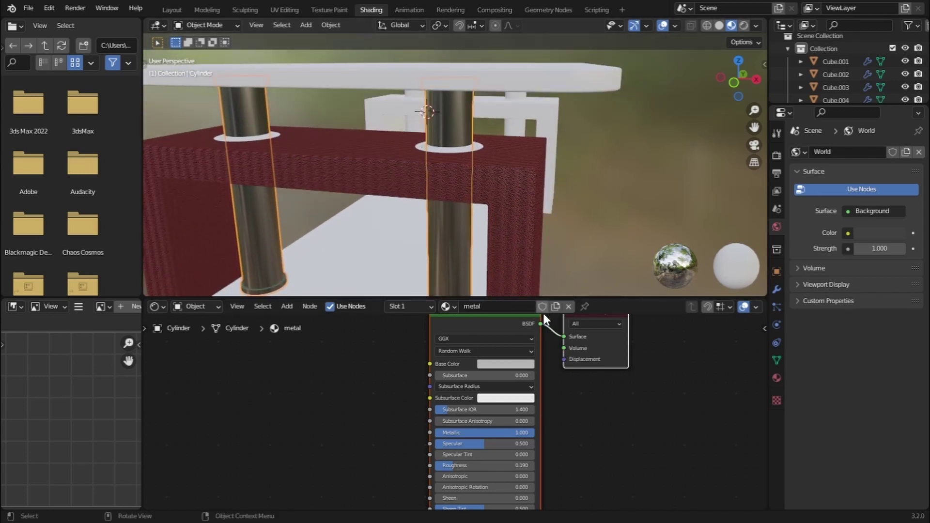
- Assign the existing metal material to the flat rings around the cylinders on top of the leg frame
{"action": "left_click", "coordinate": [451, 152]}
{"action": "left_click", "coordinate": [450, 151]}
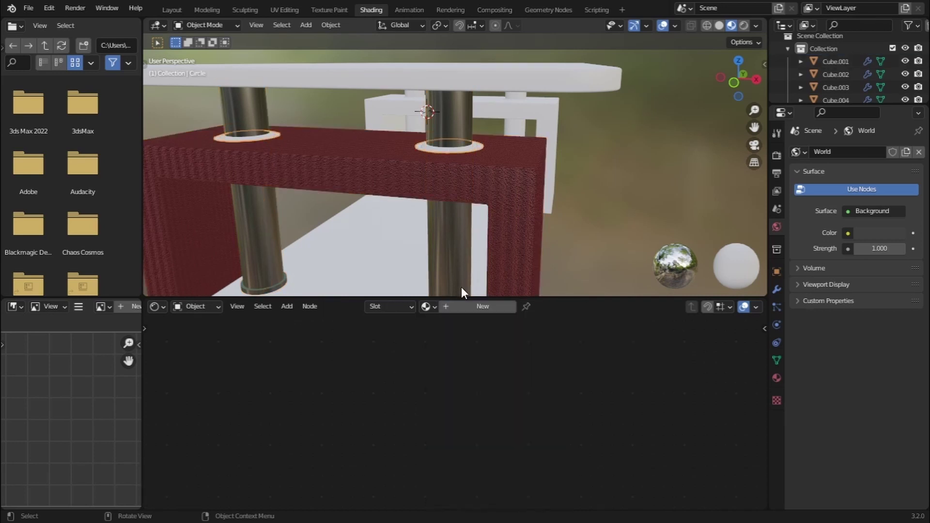
{"action": "left_click", "coordinate": [428, 306]}
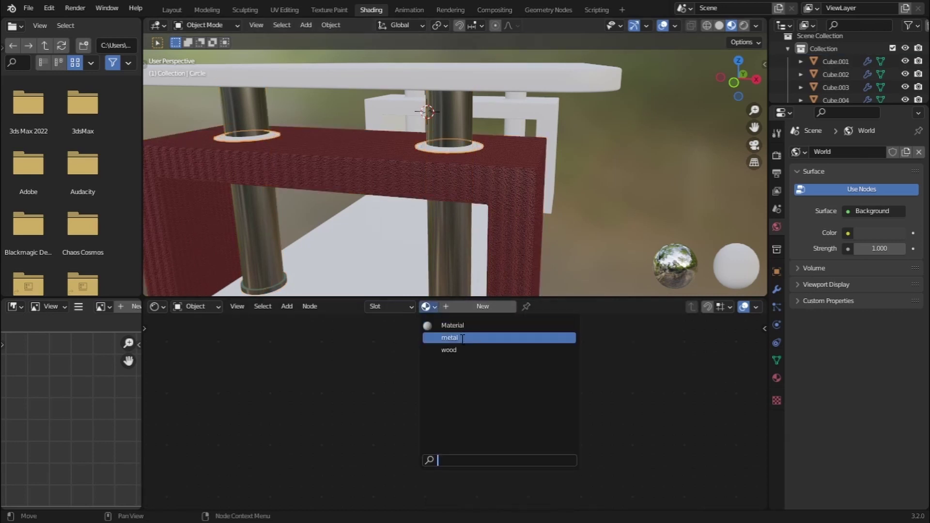
{"action": "key", "text": "Return"}
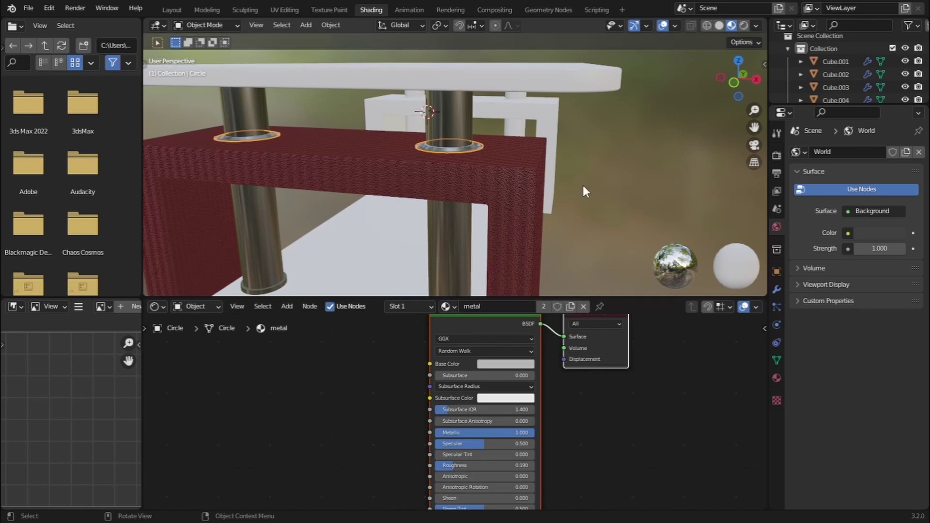
- Create a new material for the tabletop
{"action": "middle_click_drag", "start_coordinate": [582, 183], "coordinate": [474, 169]}
{"action": "left_click", "coordinate": [459, 150]}
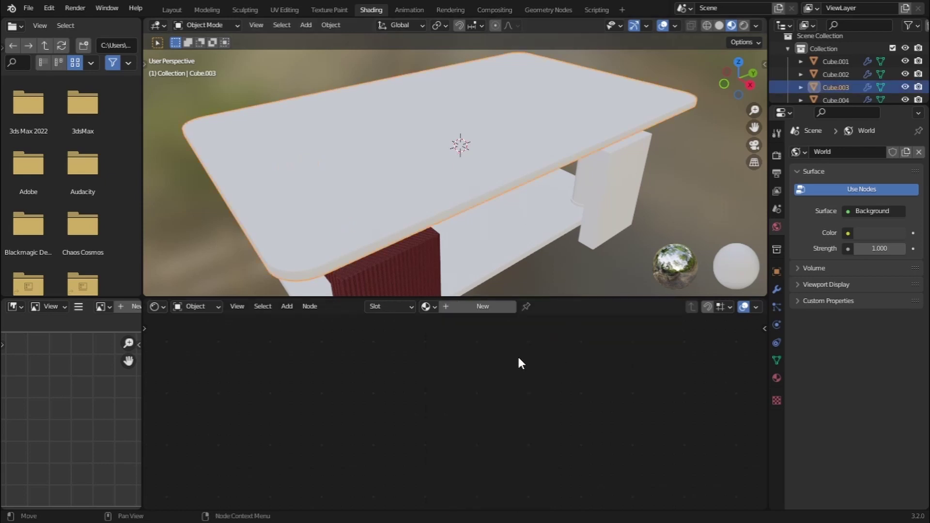
{"action": "left_click", "coordinate": [472, 308]}
{"action": "scroll", "coordinate": [561, 398], "scroll_direction": "down", "scroll_amount": 1}
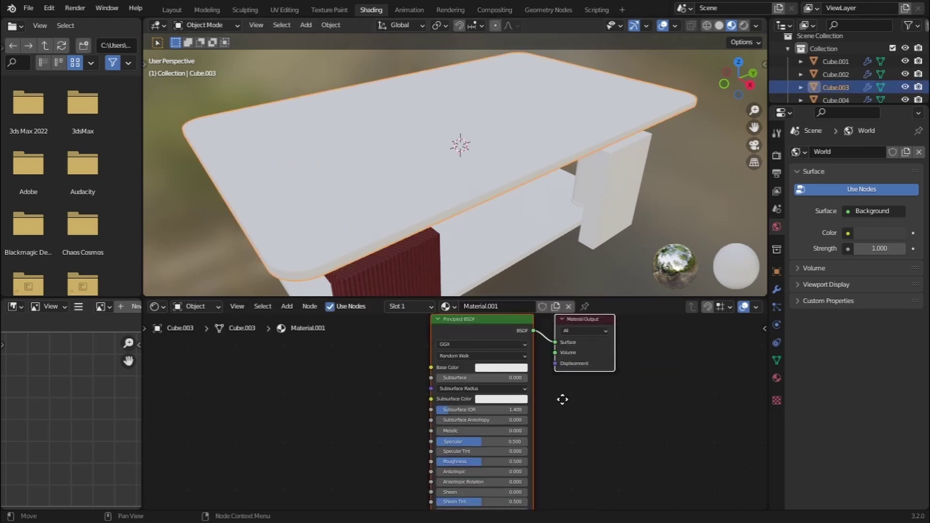
- Turn the tabletop material into clear glass by setting its Transmission to 1 and its Roughness to 0
{"action": "scroll", "coordinate": [559, 436], "scroll_direction": "down", "scroll_amount": 5, "text": "shift"}
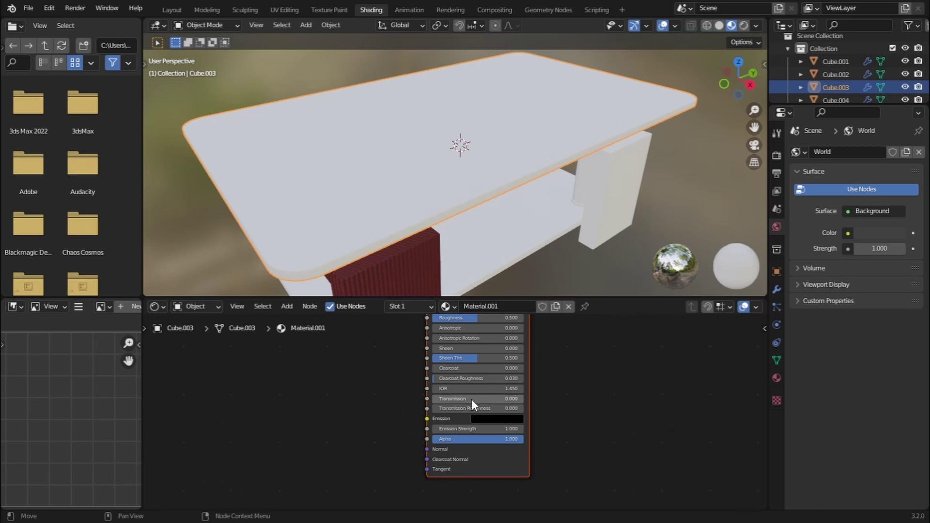
{"action": "left_click", "coordinate": [452, 398]}
{"action": "type", "text": "1"}
{"action": "key", "text": "Return"}
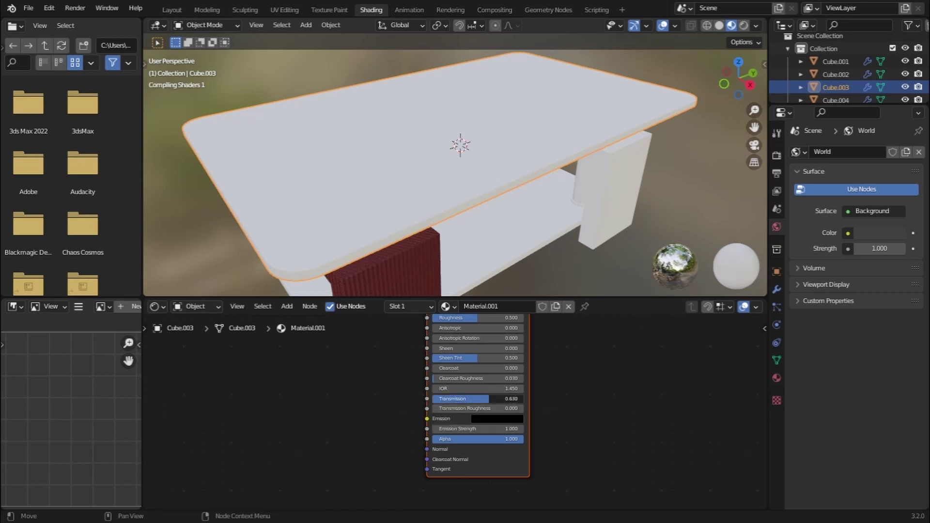
{"action": "scroll", "coordinate": [499, 385], "scroll_direction": "up", "scroll_amount": 3}
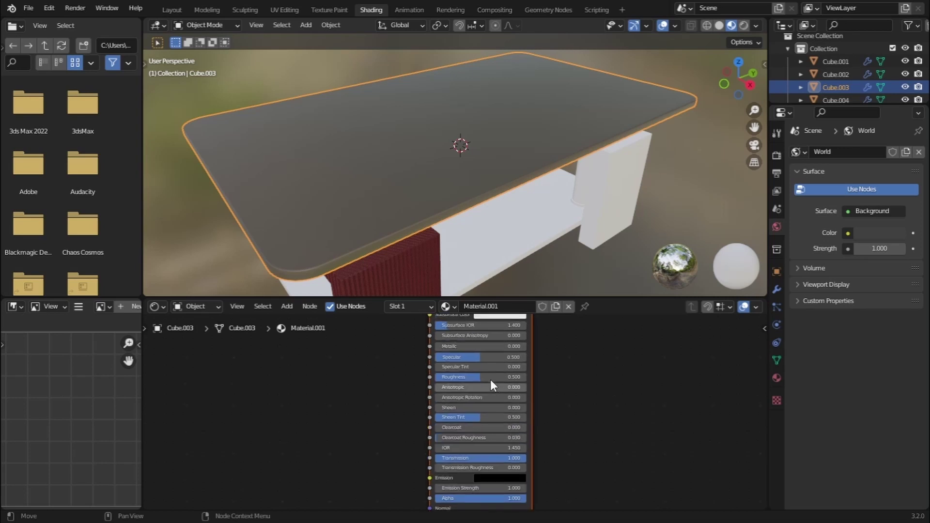
{"action": "left_click_drag", "start_coordinate": [482, 377], "coordinate": [433, 379]}
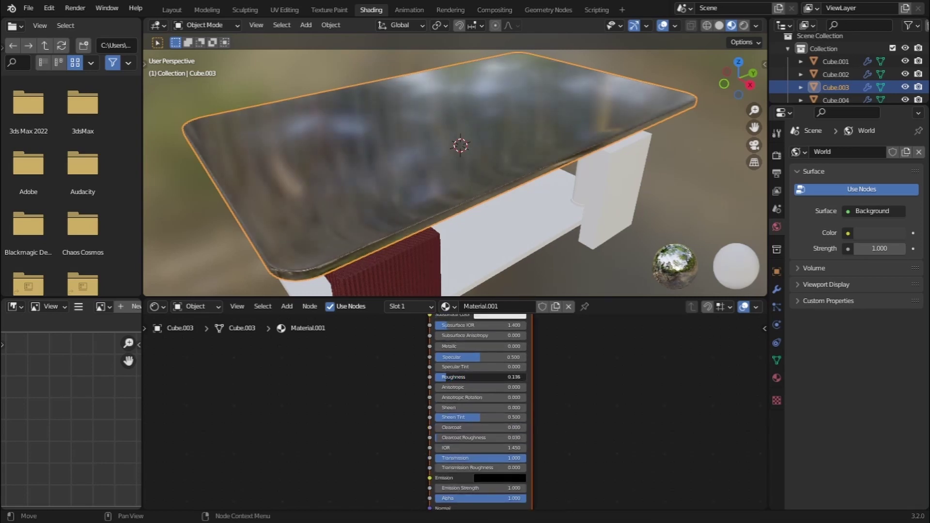
- Change the render engine to Cycles, check the glass tabletop in rendered shading, and return to material preview
{"action": "left_click", "coordinate": [743, 25]}
{"action": "left_click", "coordinate": [777, 155]}
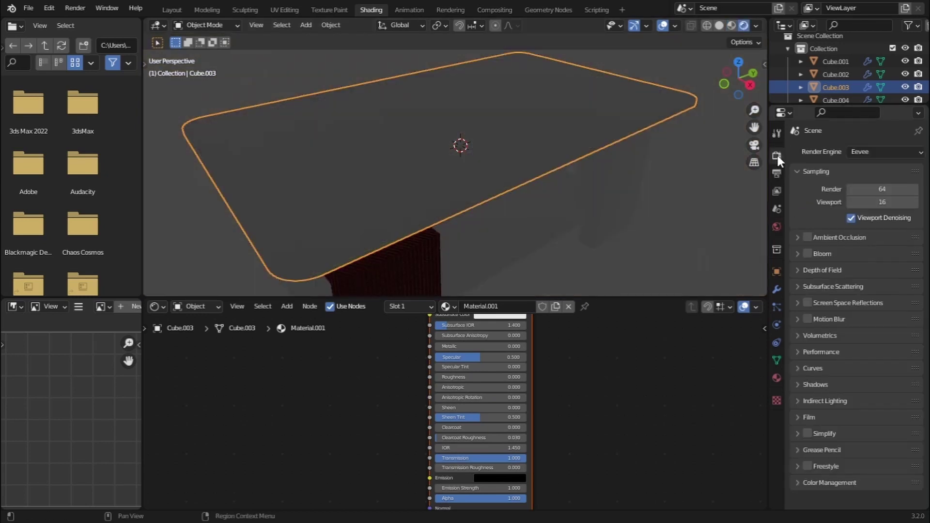
{"action": "left_click", "coordinate": [853, 151]}
{"action": "left_click", "coordinate": [868, 193]}
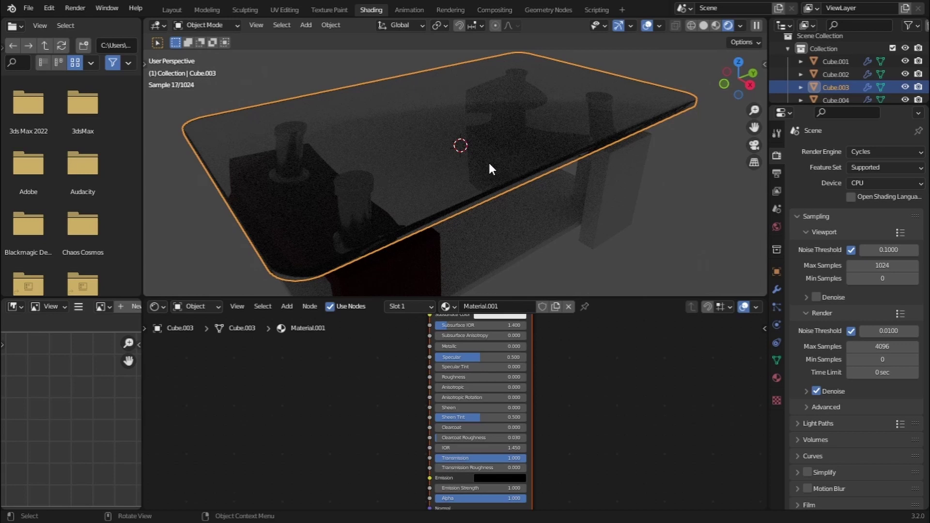
{"action": "left_click", "coordinate": [716, 27]}
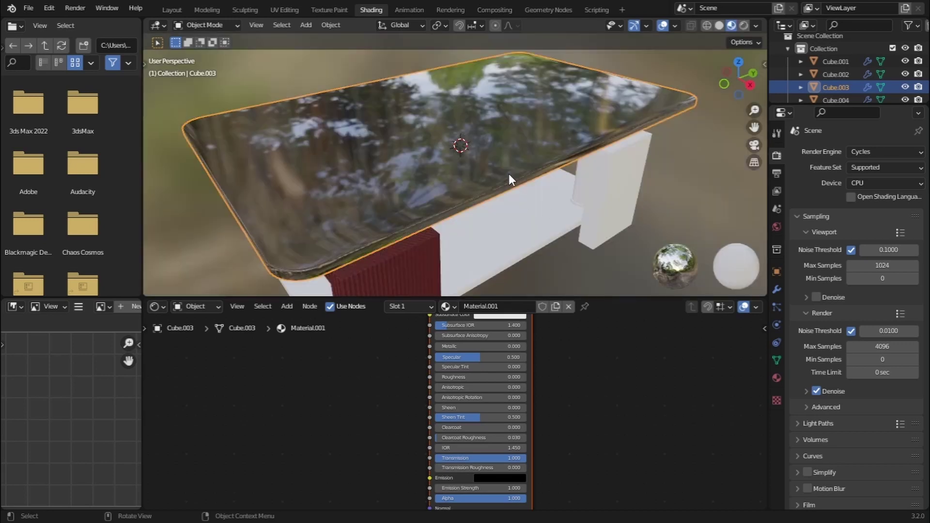
- Assign the tabletop's glass material to the lower shelf
{"action": "middle_click_drag", "start_coordinate": [509, 174], "coordinate": [456, 162]}
{"action": "left_click", "coordinate": [457, 246]}
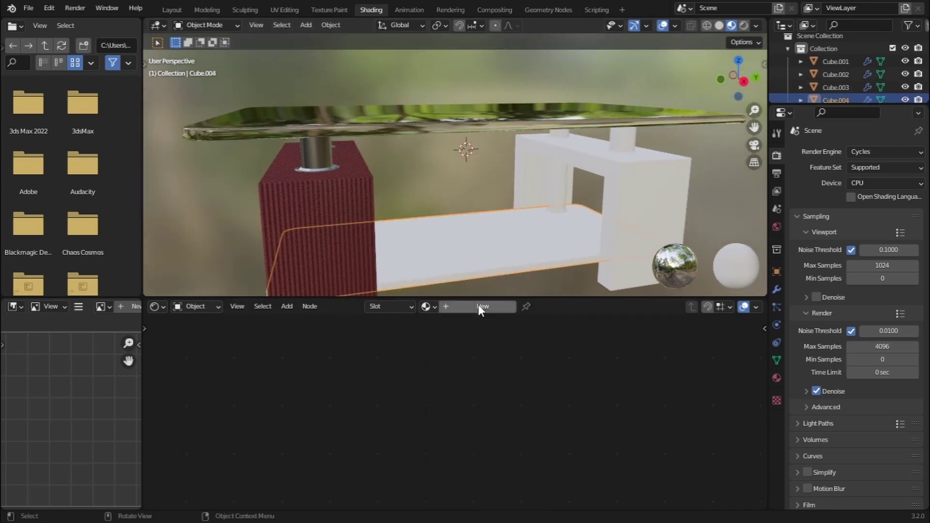
{"action": "left_click", "coordinate": [425, 306]}
{"action": "left_click", "coordinate": [468, 337]}
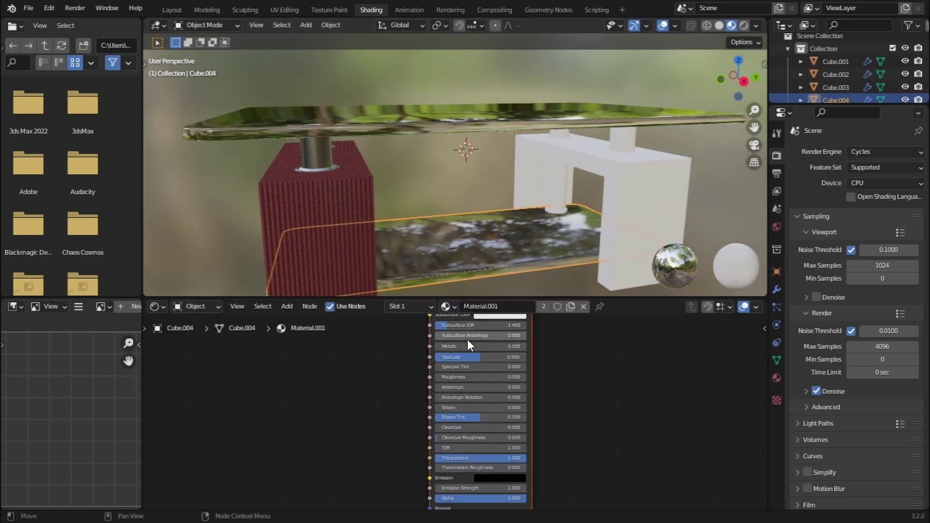
- Assign the existing wood material to the leg frame that has no material yet
{"action": "mouse_move", "coordinate": [556, 193]}
{"action": "middle_mouse_down"}
{"action": "mouse_move", "coordinate": [496, 182]}
{"action": "mouse_move", "coordinate": [559, 199]}
{"action": "middle_mouse_up"}
{"action": "left_click", "coordinate": [559, 199]}
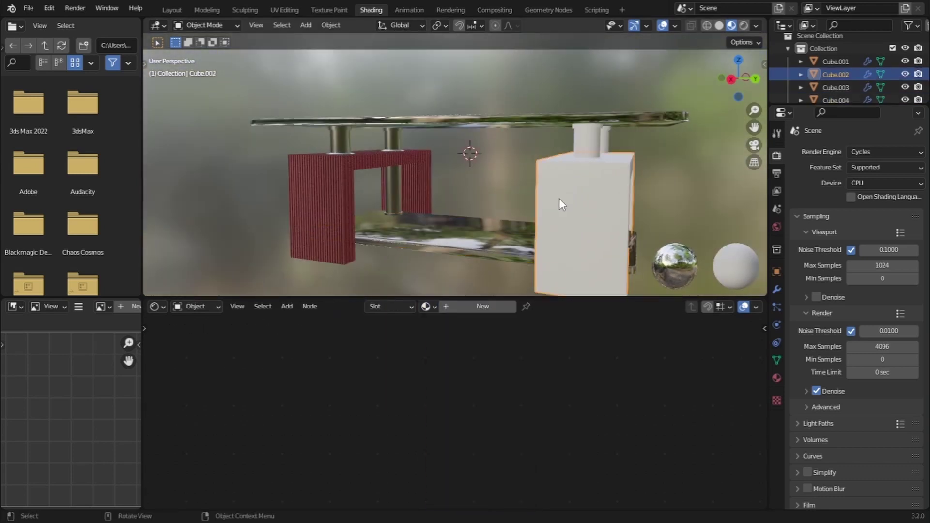
{"action": "left_click", "coordinate": [425, 308]}
{"action": "left_click", "coordinate": [475, 363]}
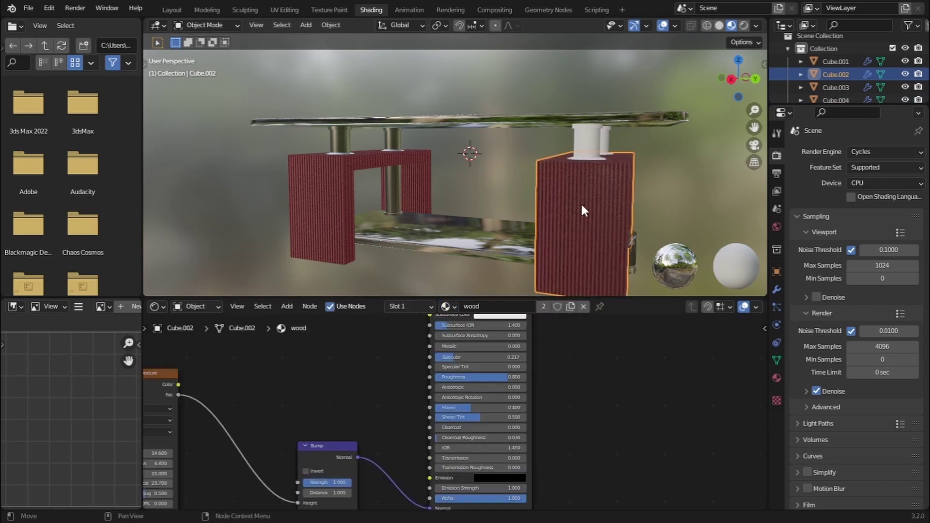
- Assign the existing metal material to the remaining untextured cylinders and their rings on the second leg frame
{"action": "left_click", "coordinate": [588, 142]}
{"action": "left_click", "coordinate": [435, 310]}
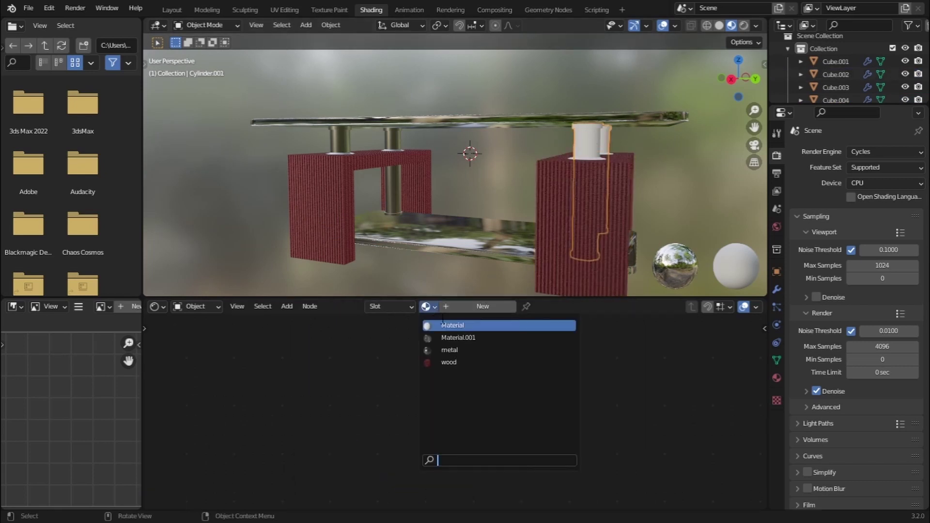
{"action": "left_click", "coordinate": [458, 351]}
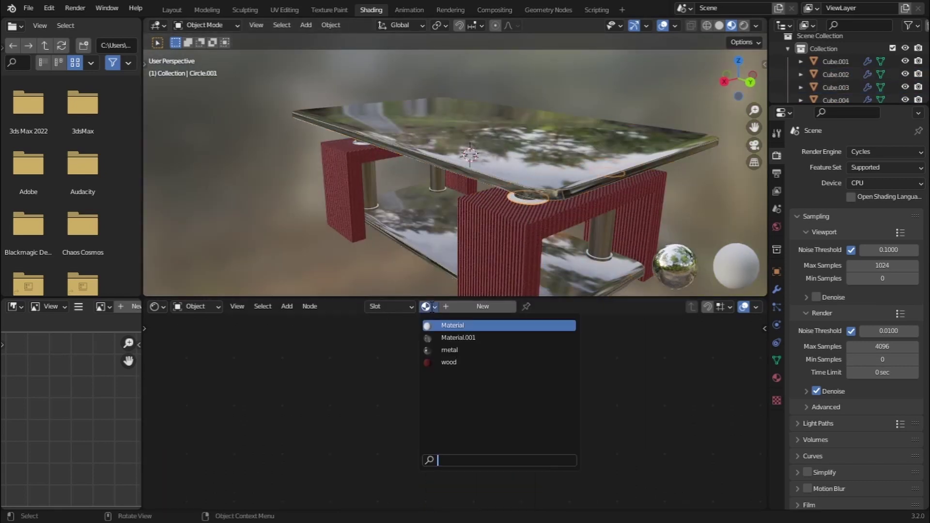
{"action": "left_click", "coordinate": [458, 351]}
- Set the Wave Texture scale to 25.7 in the leg frames' wood material
{"action": "left_click", "coordinate": [364, 197]}
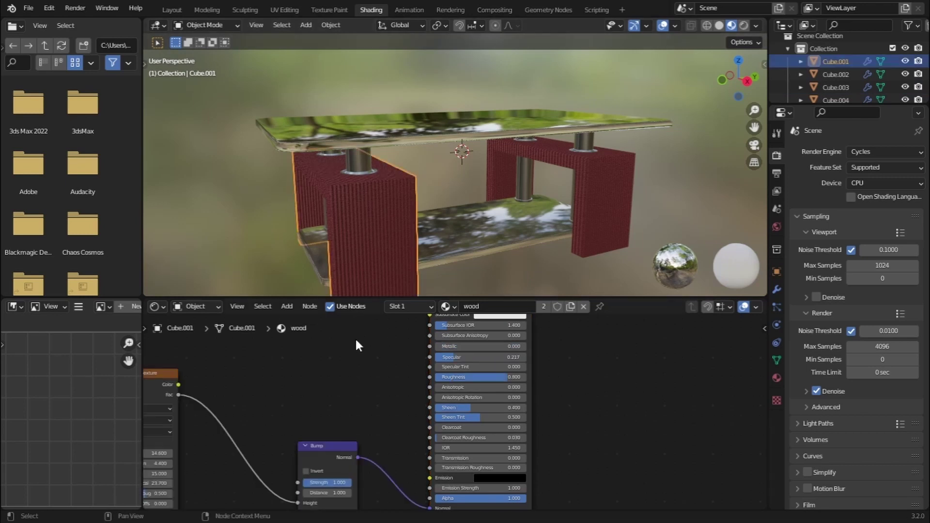
{"action": "scroll", "coordinate": [356, 337], "scroll_direction": "up", "scroll_amount": 5}
{"action": "scroll", "coordinate": [478, 388], "scroll_direction": "up", "scroll_amount": 4}
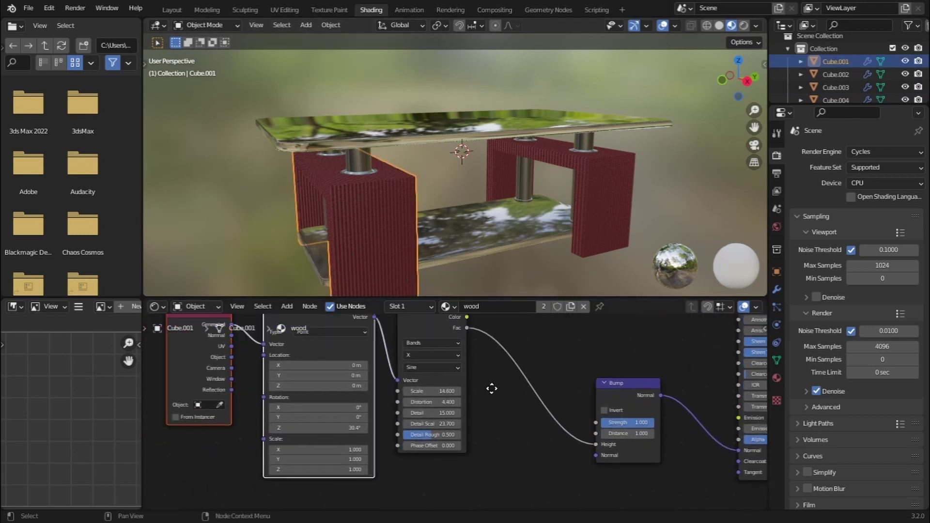
{"action": "left_click_drag", "start_coordinate": [455, 375], "coordinate": [518, 375]}
{"action": "middle_click_drag", "start_coordinate": [391, 170], "coordinate": [443, 163]}
{"action": "scroll", "coordinate": [454, 159], "scroll_direction": "down", "scroll_amount": 4}
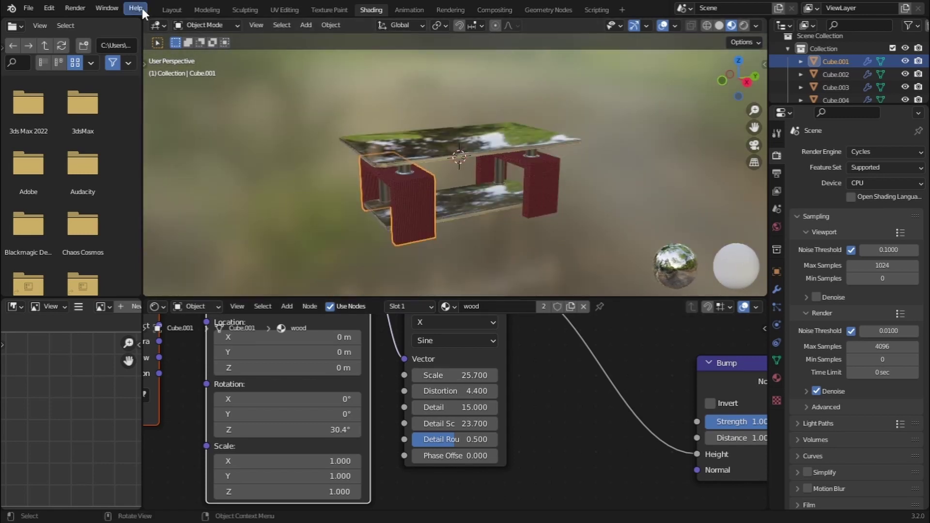
- Return to the Layout workspace and save the Blender file
{"action": "left_click", "coordinate": [163, 9]}
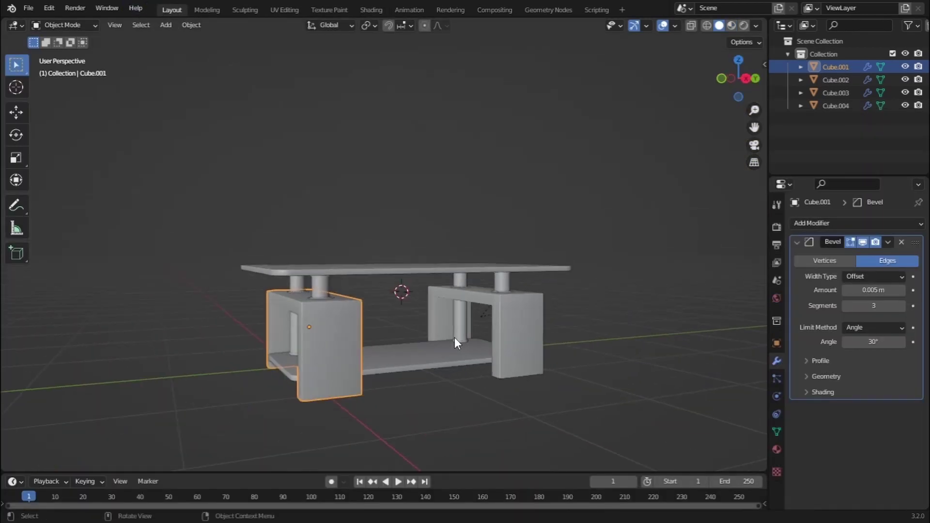
{"action": "key", "text": "ctrl+s"}
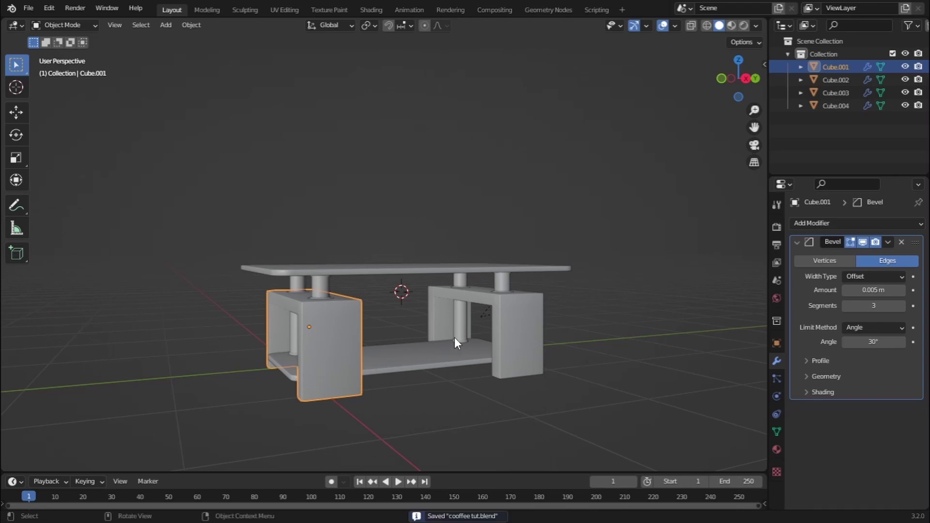
- Add a plane and lower it along Z by about 0.67 m to the bottom of the table legs
{"action": "middle_click_drag", "start_coordinate": [448, 327], "coordinate": [421, 306]}
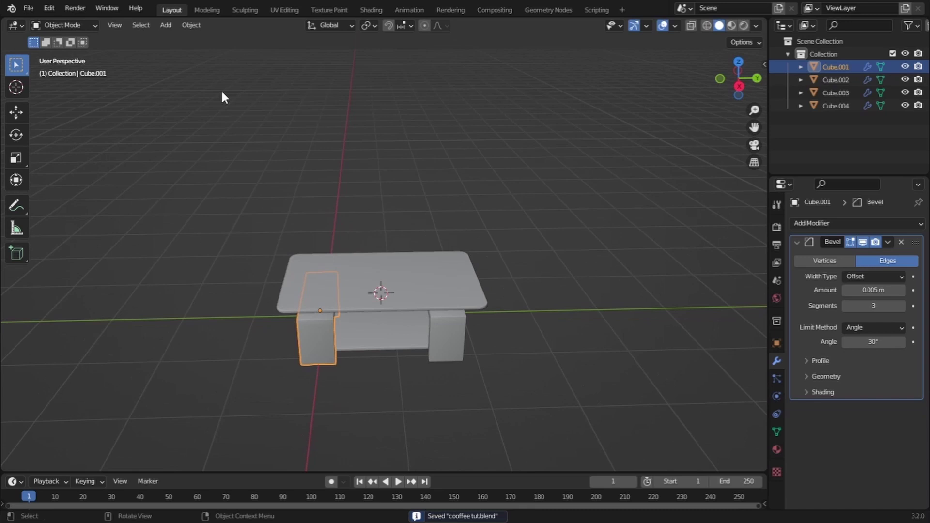
{"action": "left_click", "coordinate": [165, 25]}
{"action": "mouse_move", "coordinate": [177, 38]}
{"action": "left_click", "coordinate": [258, 37]}
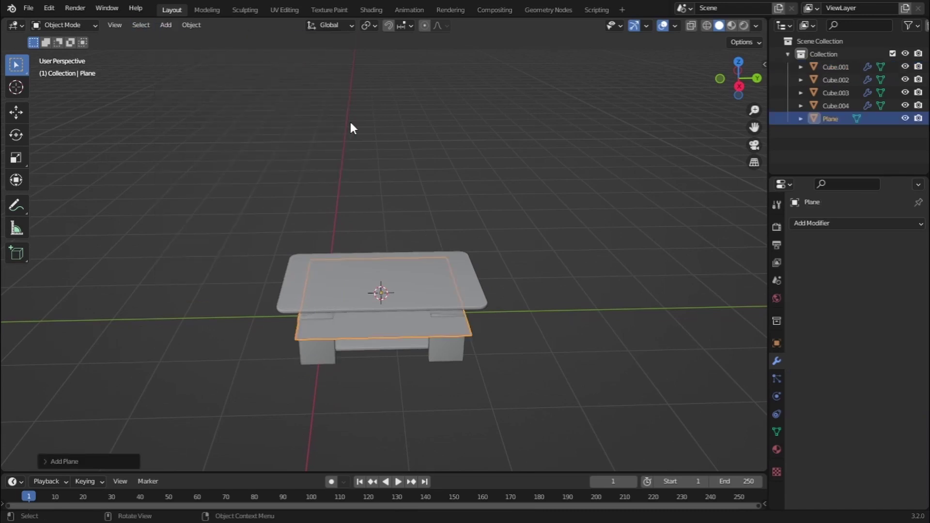
{"action": "key", "text": "KP_1"}
{"action": "key", "text": "g"}
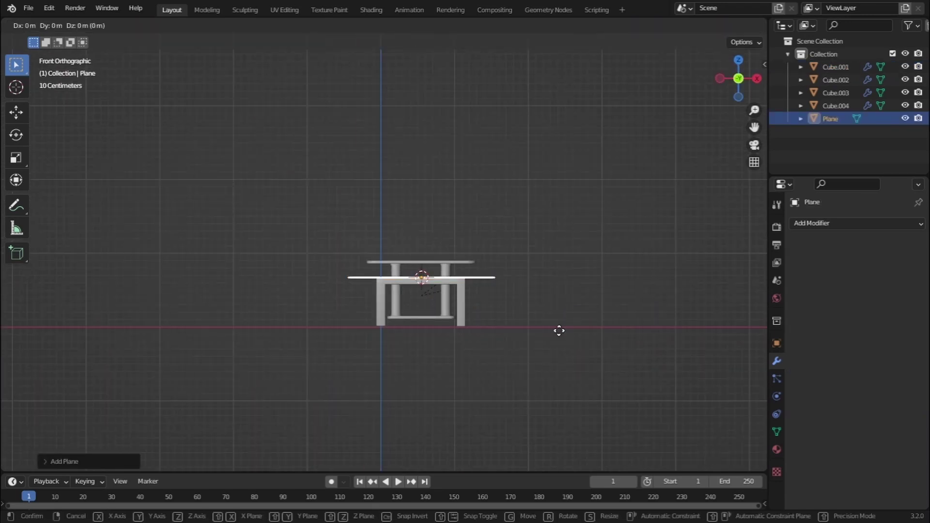
{"action": "key", "text": "z"}
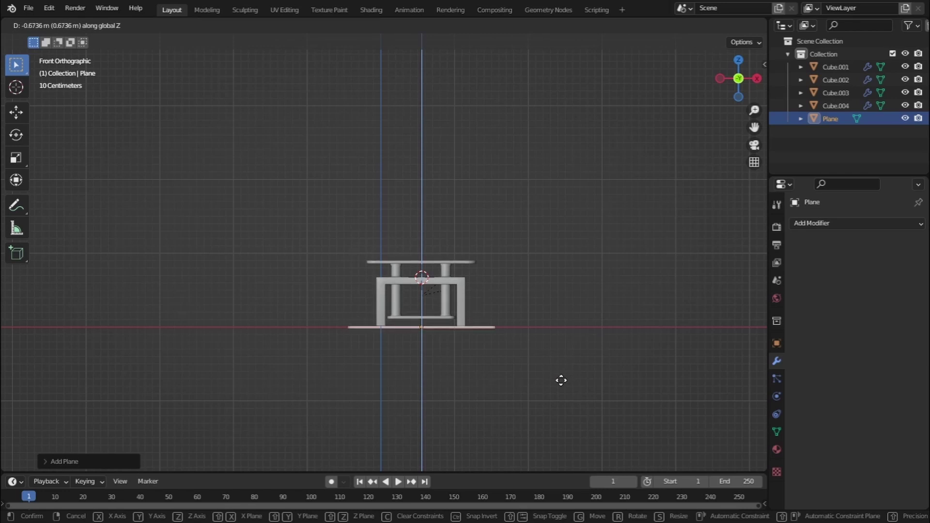
{"action": "left_click", "coordinate": [561, 378]}
- Scale the plane up into a large floor extending well beyond the table on all sides
{"action": "middle_click_drag", "start_coordinate": [555, 363], "coordinate": [498, 381]}
{"action": "key", "text": "s"}
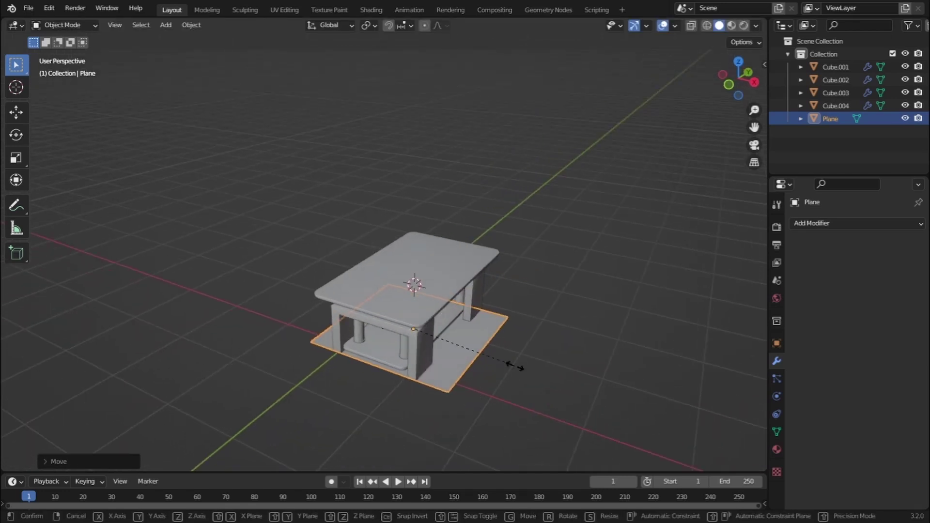
{"action": "left_click", "coordinate": [460, 329]}
- In Edit Mode, extrude the floor plane's edge behind the table straight up along Z to form a back wall
{"action": "middle_click_drag", "start_coordinate": [460, 334], "coordinate": [193, 126]}
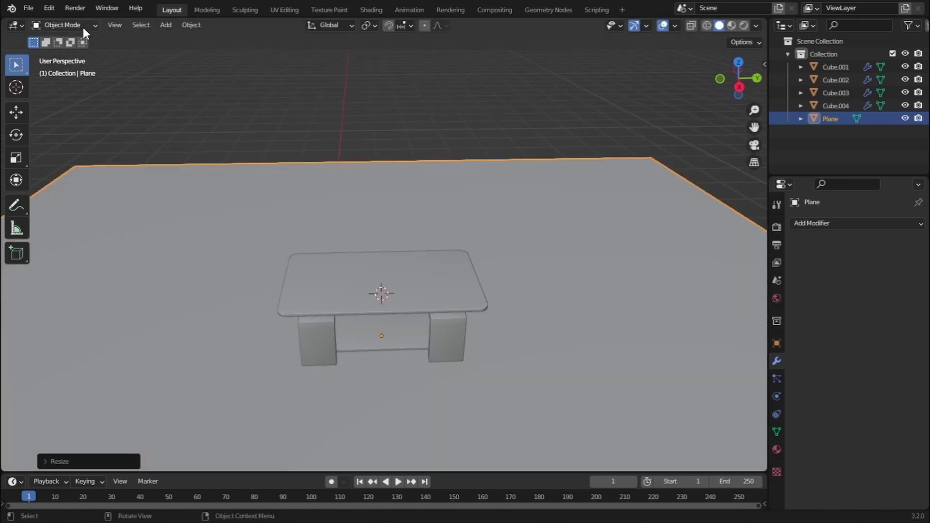
{"action": "left_click", "coordinate": [83, 26]}
{"action": "left_click", "coordinate": [74, 51]}
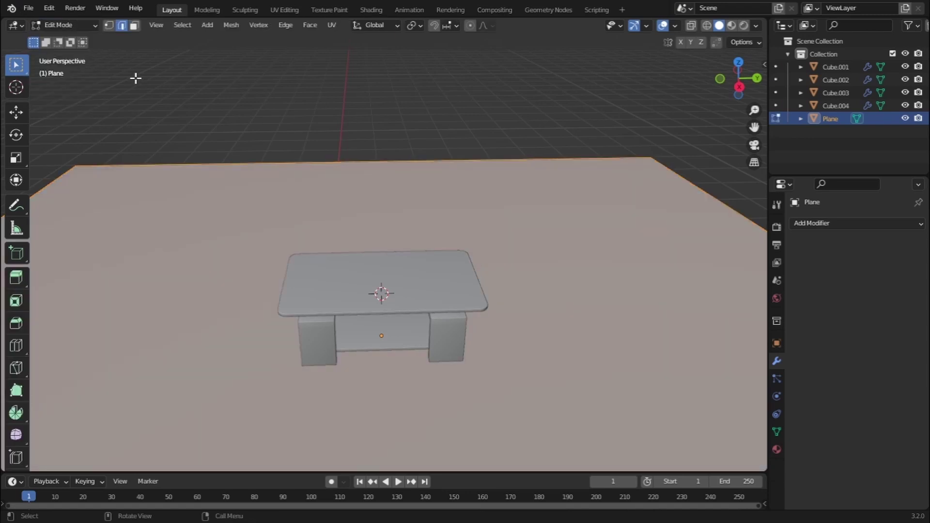
{"action": "left_click", "coordinate": [247, 168]}
{"action": "key", "text": "e"}
{"action": "key", "text": "z"}
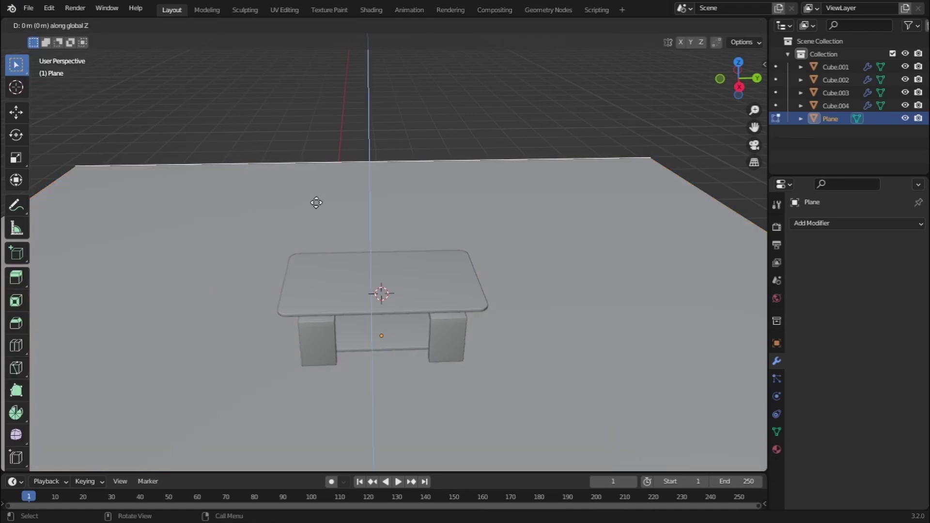
{"action": "left_click", "coordinate": [338, 378]}
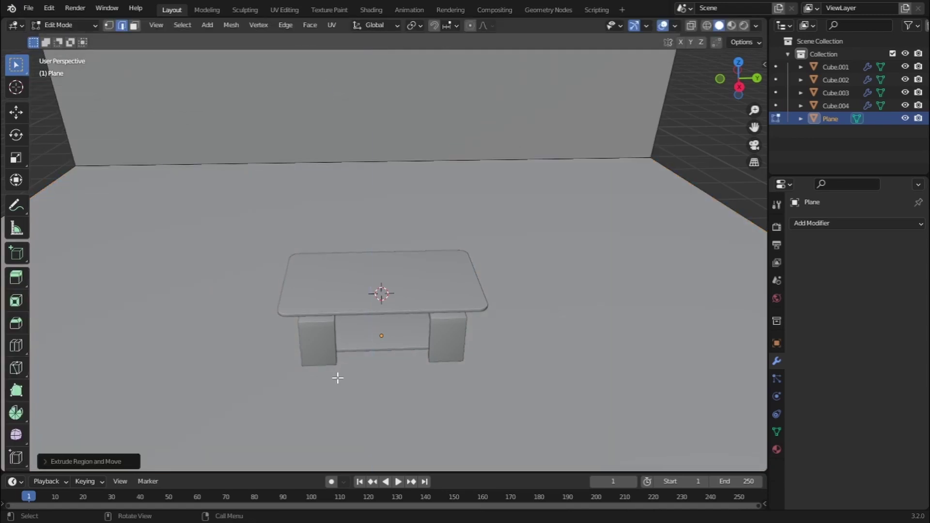
- Bevel the edge between the floor and the back wall into a wide curve with 12 segments
{"action": "left_click", "coordinate": [394, 163]}
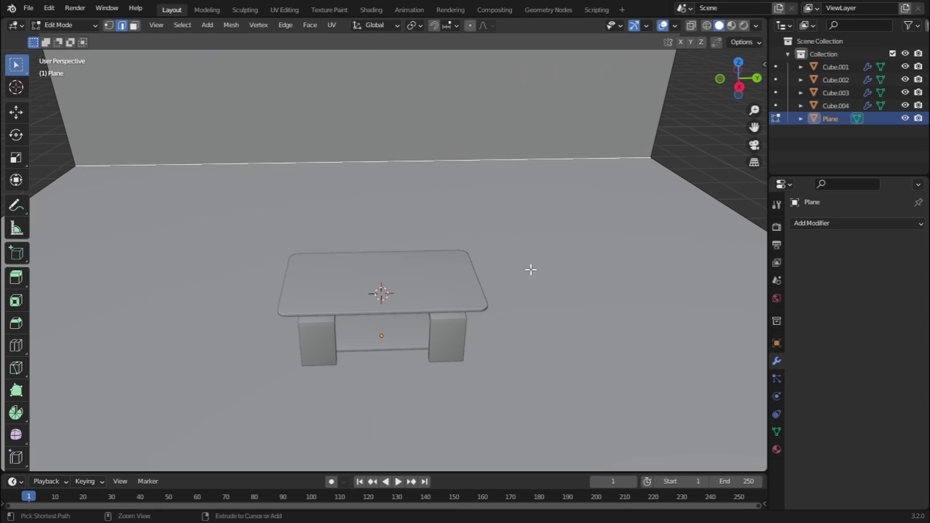
{"action": "key", "text": "ctrl+b"}
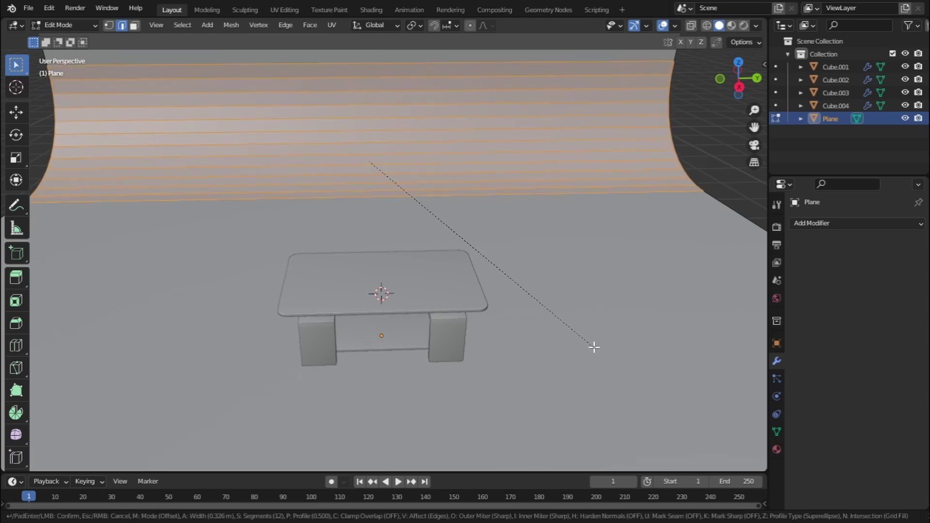
{"action": "left_click", "coordinate": [594, 347]}
- Return to Object Mode and shade the curved backdrop smooth
{"action": "left_click", "coordinate": [89, 24]}
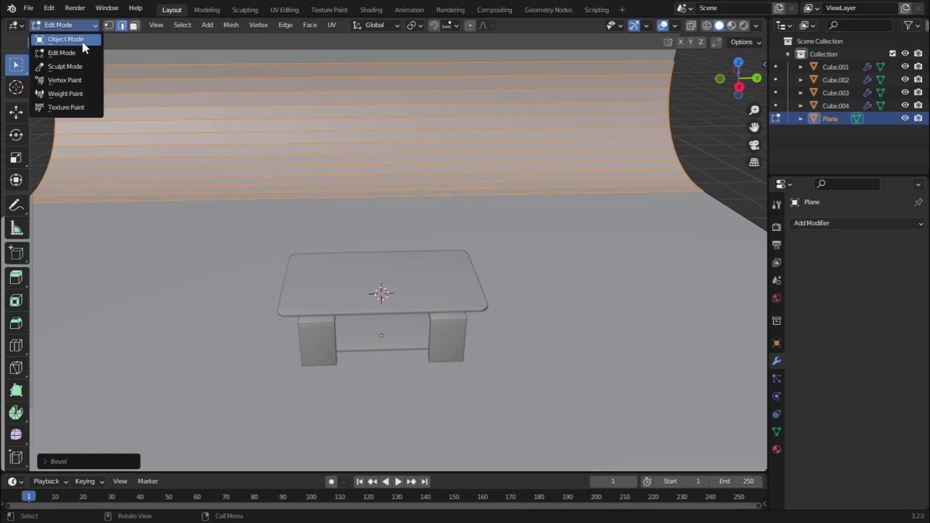
{"action": "left_click", "coordinate": [83, 42]}
{"action": "right_click", "coordinate": [351, 179]}
- Move the backdrop along the Y axis so it fills the background behind the table in an angled view
{"action": "scroll", "coordinate": [393, 205], "scroll_direction": "down", "scroll_amount": 5}
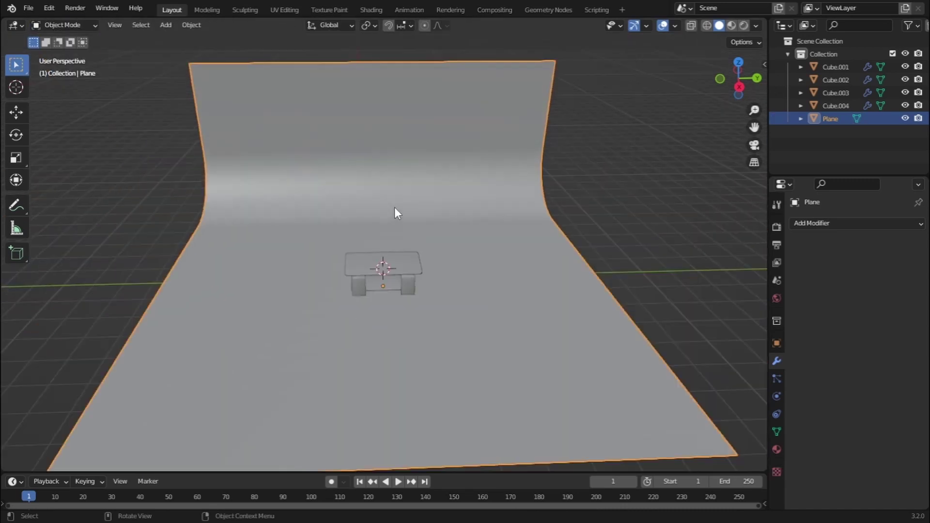
{"action": "middle_click_drag", "start_coordinate": [394, 208], "coordinate": [420, 250]}
{"action": "scroll", "coordinate": [393, 250], "scroll_direction": "up", "scroll_amount": 3}
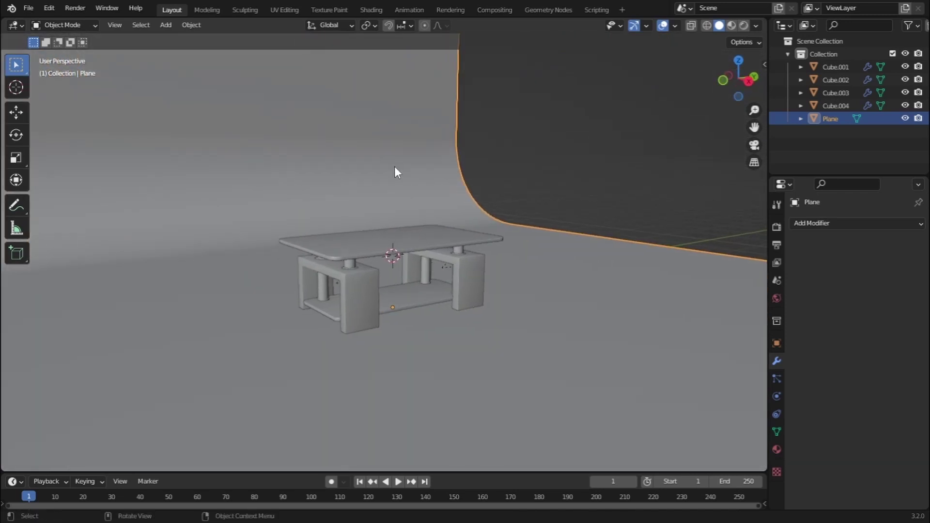
{"action": "key", "text": "g"}
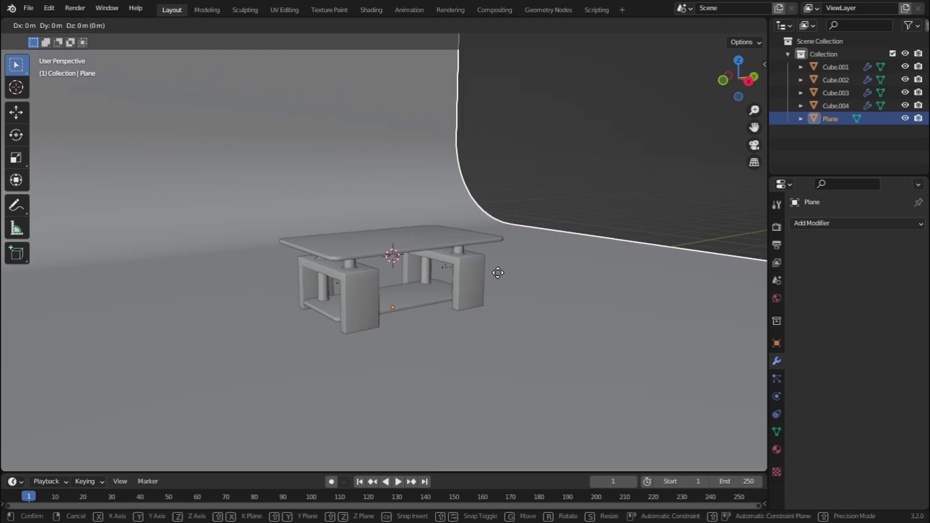
{"action": "key", "text": "y"}
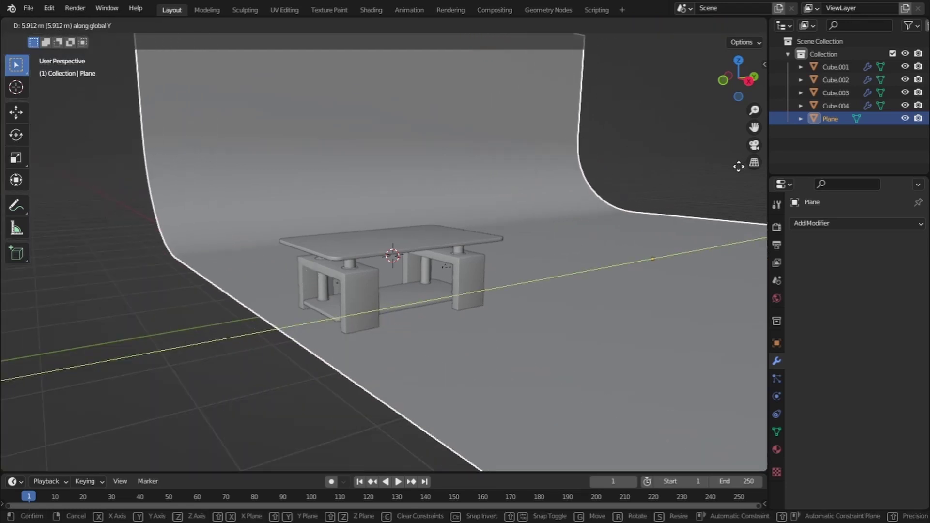
{"action": "left_click", "coordinate": [423, 319]}
{"action": "mouse_move", "coordinate": [424, 319]}
{"action": "middle_mouse_down"}
{"action": "mouse_move", "coordinate": [383, 313]}
{"action": "mouse_move", "coordinate": [419, 306]}
{"action": "middle_mouse_up"}
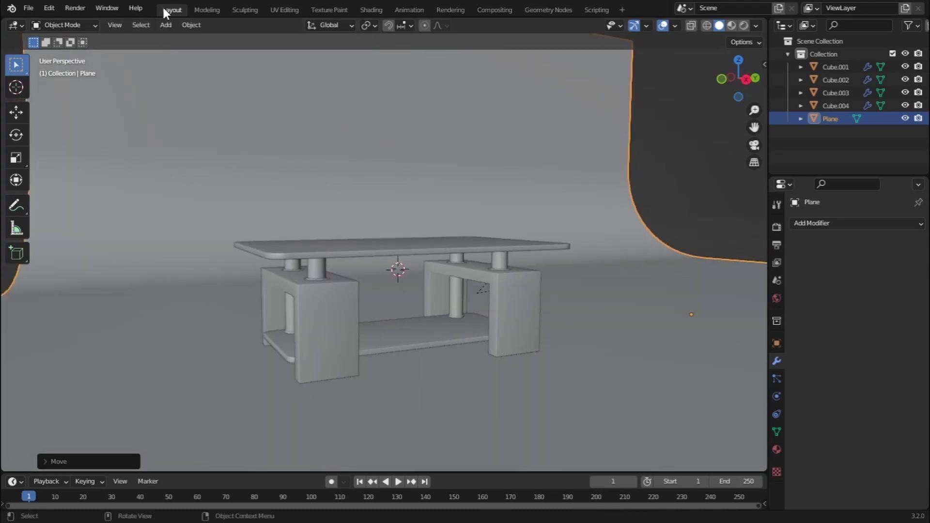
- Add a camera and align it to the current view of the table
{"action": "left_click", "coordinate": [166, 25]}
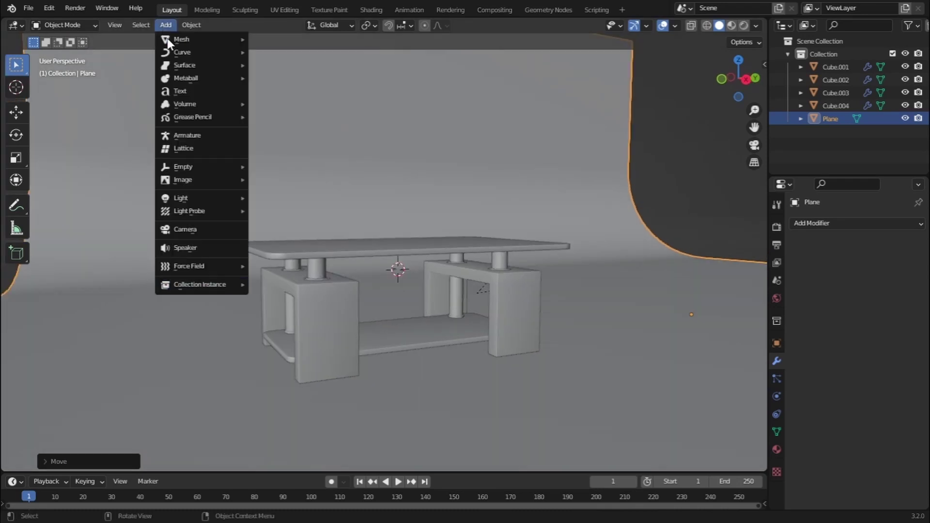
{"action": "left_click", "coordinate": [200, 231]}
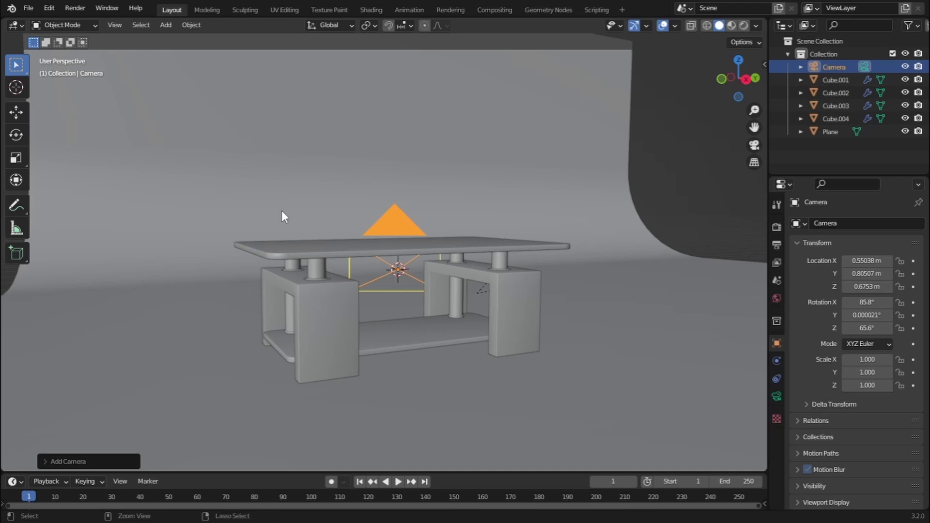
{"action": "key", "text": "ctrl+alt+KP_0"}
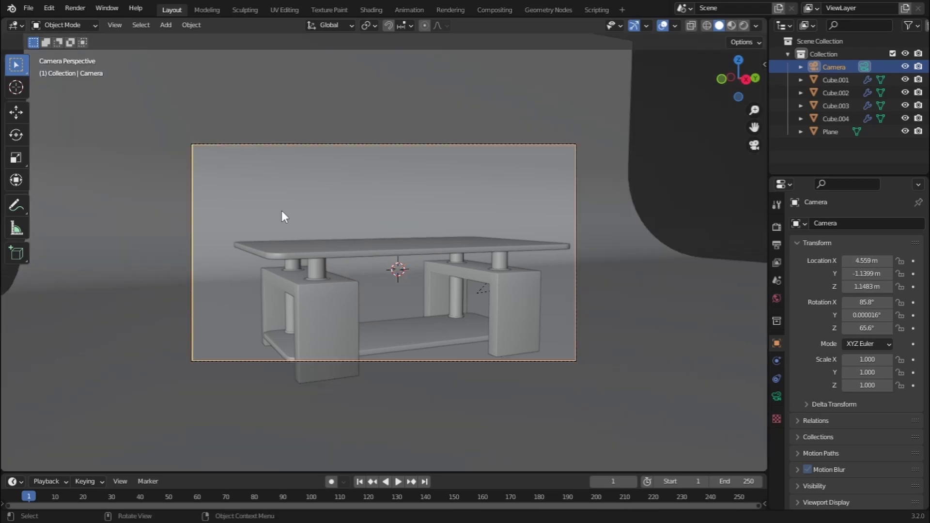
- Move the camera back about 1.5 m along its local Z axis and lower it to a height of about 1.04 m
{"action": "key", "text": "g"}
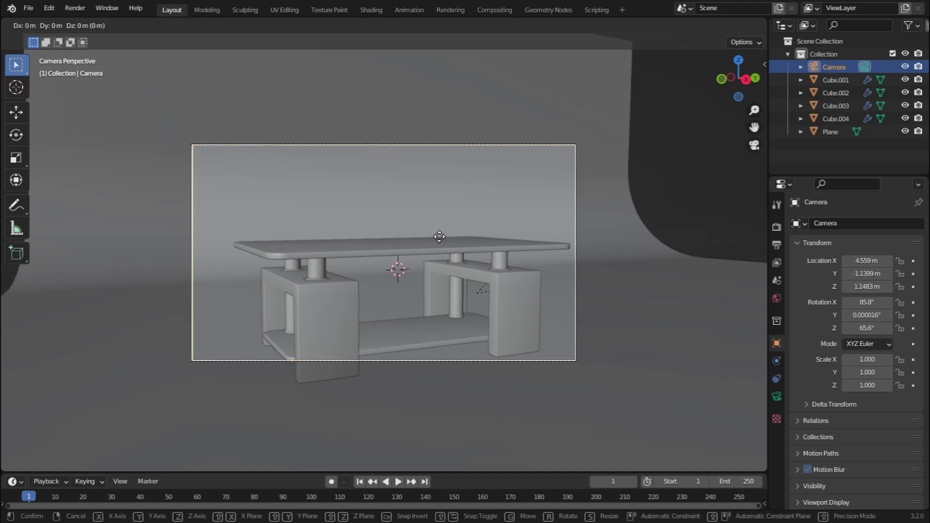
{"action": "key", "text": "z"}
{"action": "key", "text": "z"}
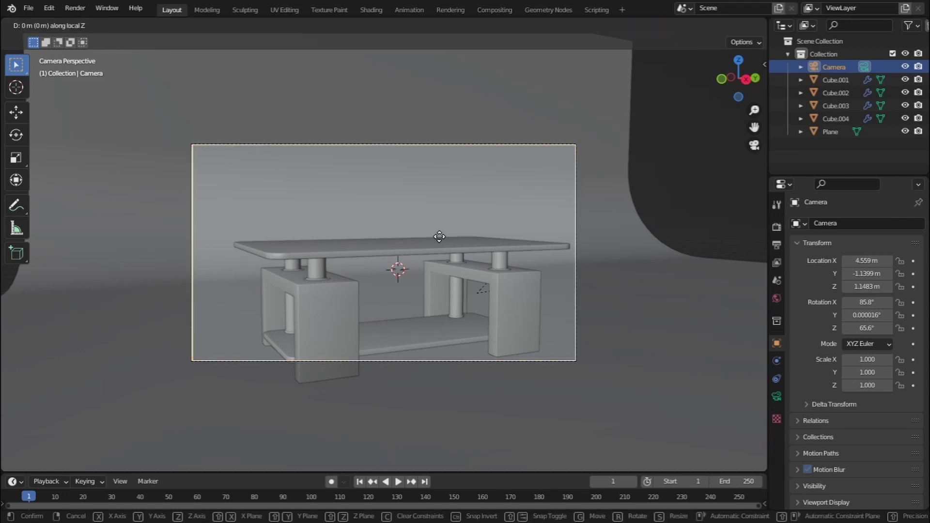
{"action": "left_click", "coordinate": [474, 284]}
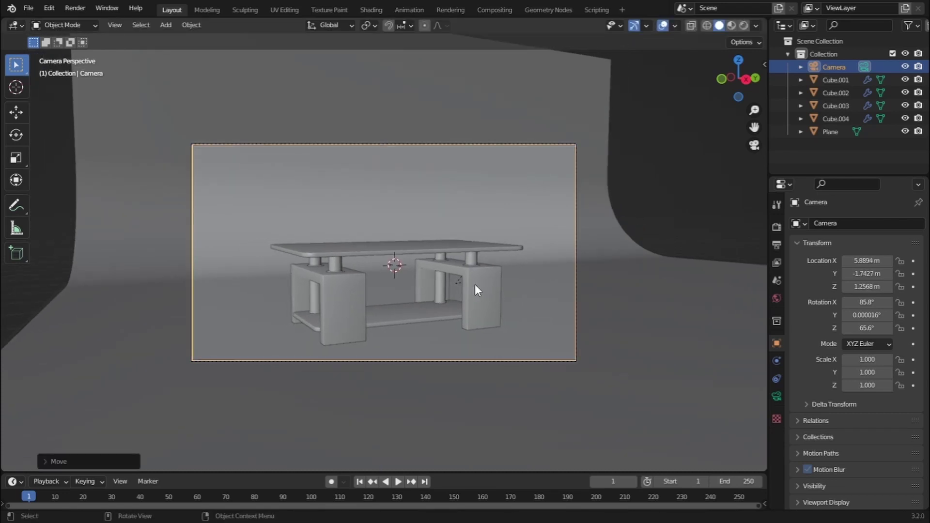
{"action": "key", "text": "g"}
{"action": "key", "text": "z"}
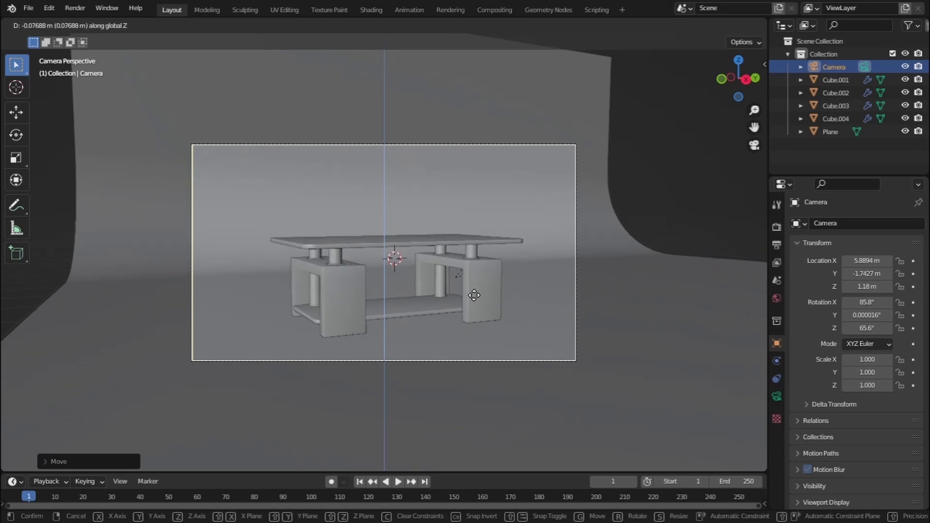
{"action": "left_click", "coordinate": [476, 308]}
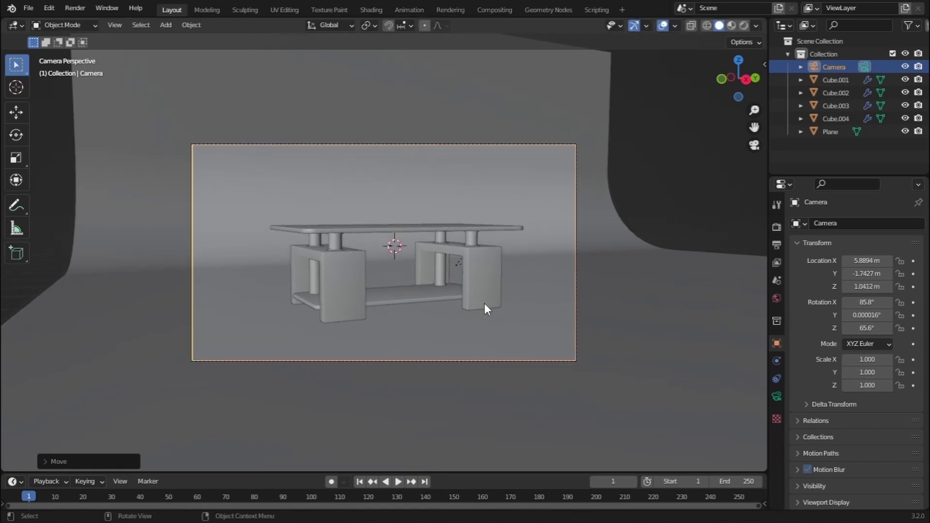
- Tilt the camera about its local X axis to about 81° and move it slightly closer along local Z, at a height of about 1.33 m
{"action": "key", "text": "r"}
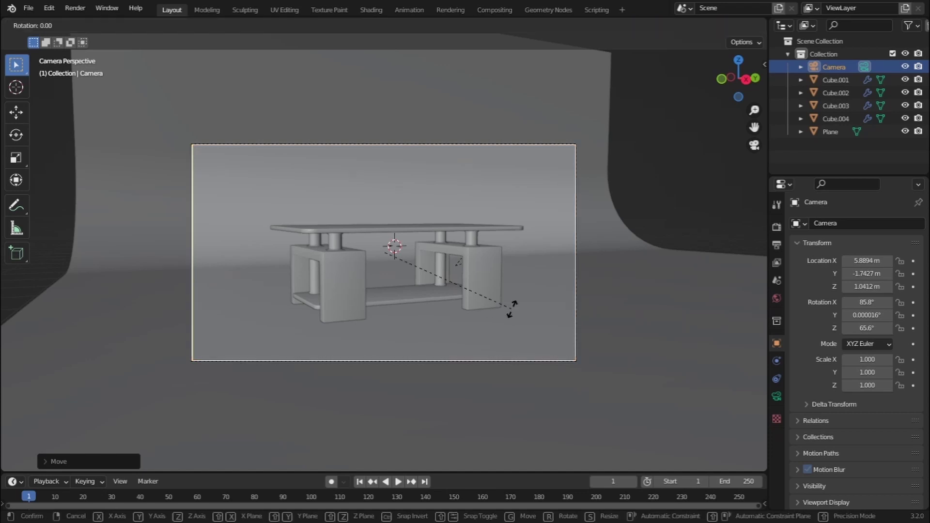
{"action": "key", "text": "x"}
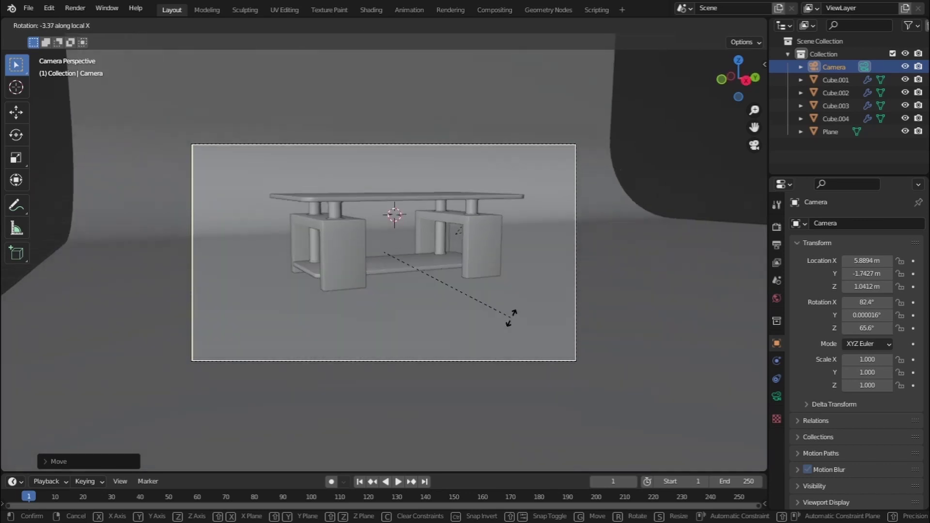
{"action": "left_click", "coordinate": [513, 373]}
{"action": "key", "text": "g"}
{"action": "key", "text": "z"}
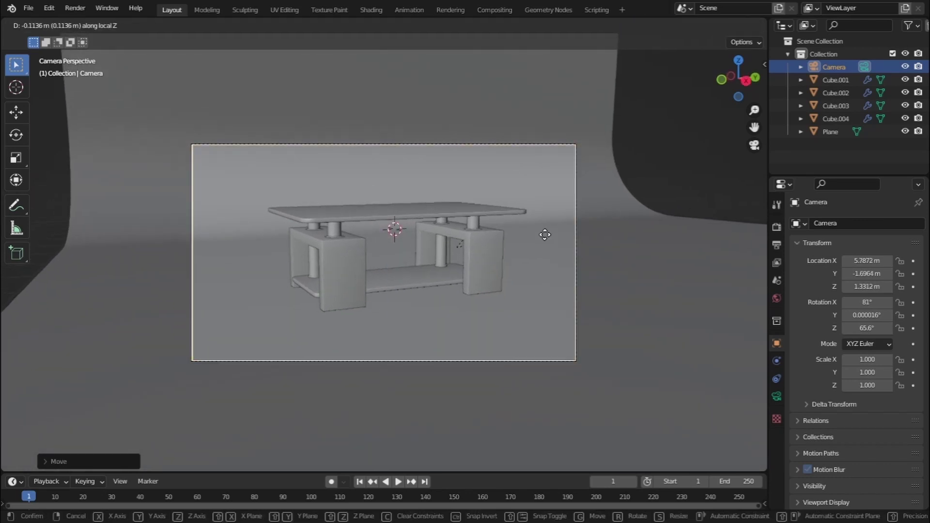
{"action": "left_click", "coordinate": [545, 233]}
- Rotate the camera about its Z axis to adjust the framing of the table, deselect everything and save the file
{"action": "key", "text": "r"}
{"action": "key", "text": "z"}
{"action": "left_click", "coordinate": [588, 243]}
{"action": "key", "text": "g"}
{"action": "right_click", "coordinate": [625, 204]}
{"action": "left_click", "coordinate": [650, 167]}
{"action": "key", "text": "alt+a"}
{"action": "key", "text": "ctrl+s"}
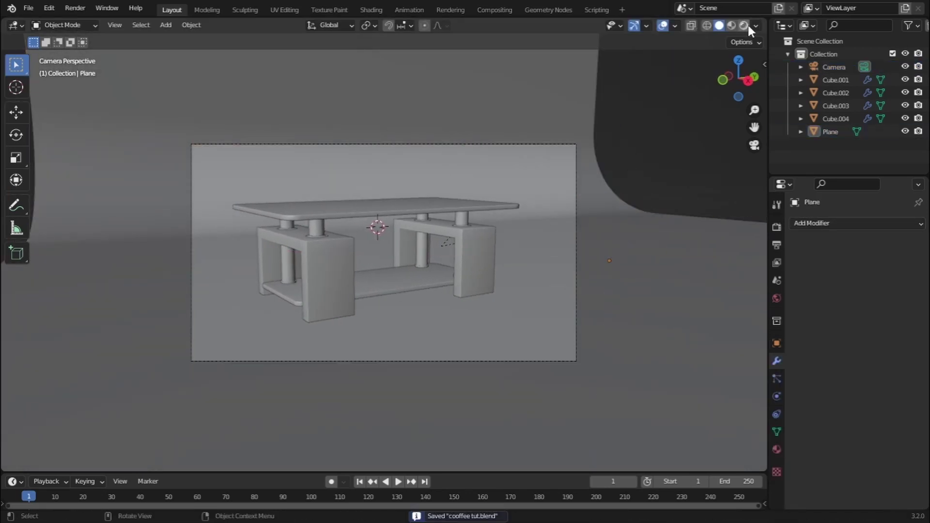
- Switch the viewport to rendered shading and add a point light to the scene
{"action": "left_click", "coordinate": [745, 25]}
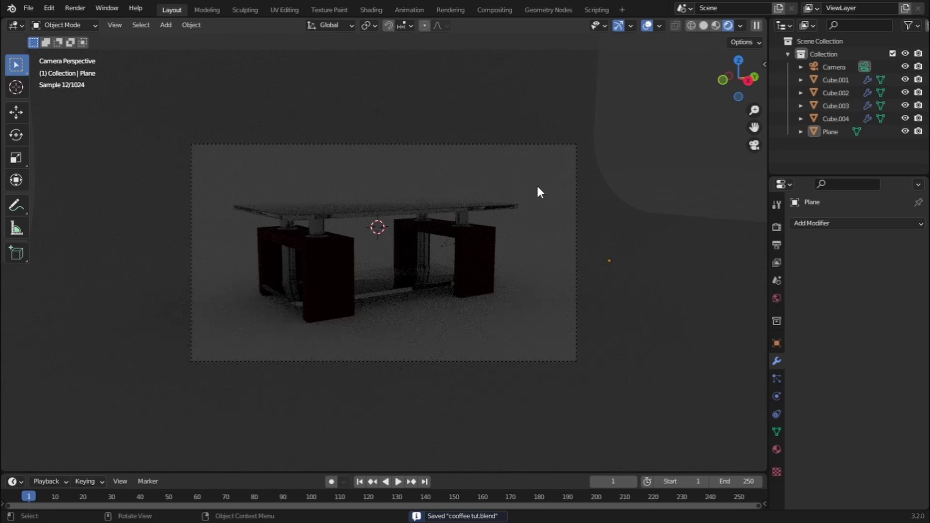
{"action": "left_click", "coordinate": [173, 25]}
{"action": "mouse_move", "coordinate": [194, 194]}
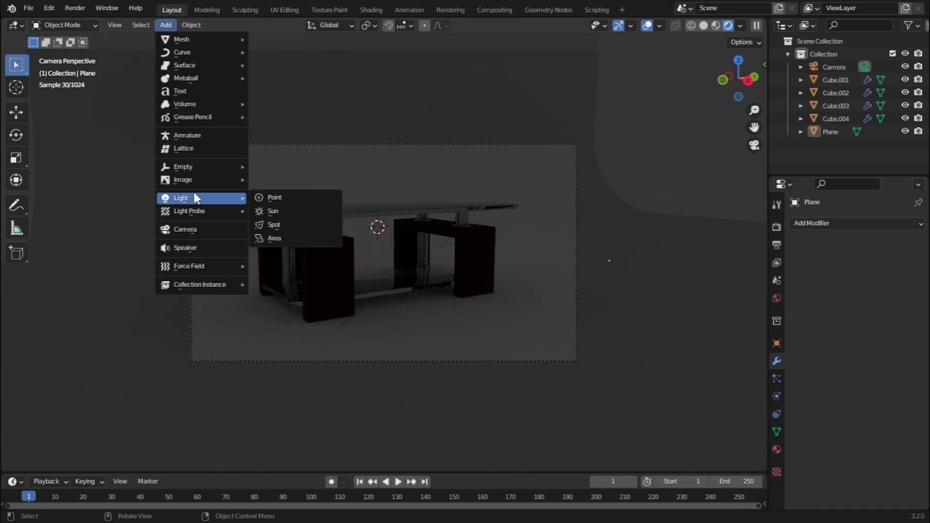
{"action": "left_click", "coordinate": [295, 196]}
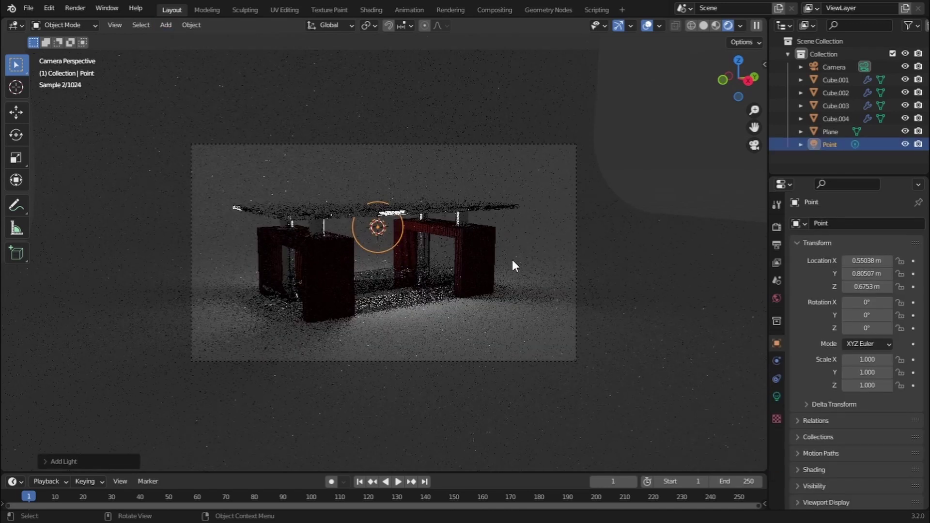
- Raise the point light along the Z axis above the table to a height of about 2.2 m
{"action": "key", "text": "g"}
{"action": "key", "text": "z"}
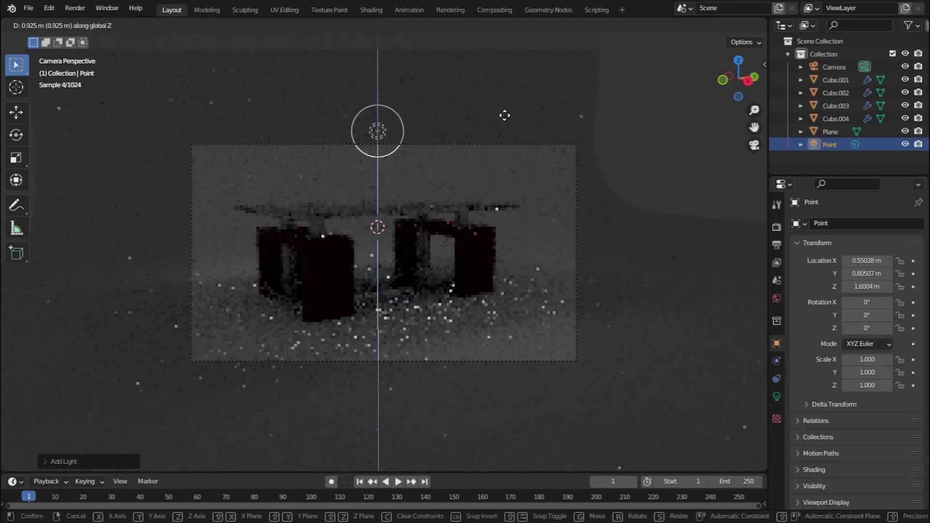
{"action": "left_click", "coordinate": [510, 115]}
- Enable Render Region in the output format settings so only the camera frame is rendered
{"action": "scroll", "coordinate": [508, 155], "scroll_direction": "down", "scroll_amount": 4}
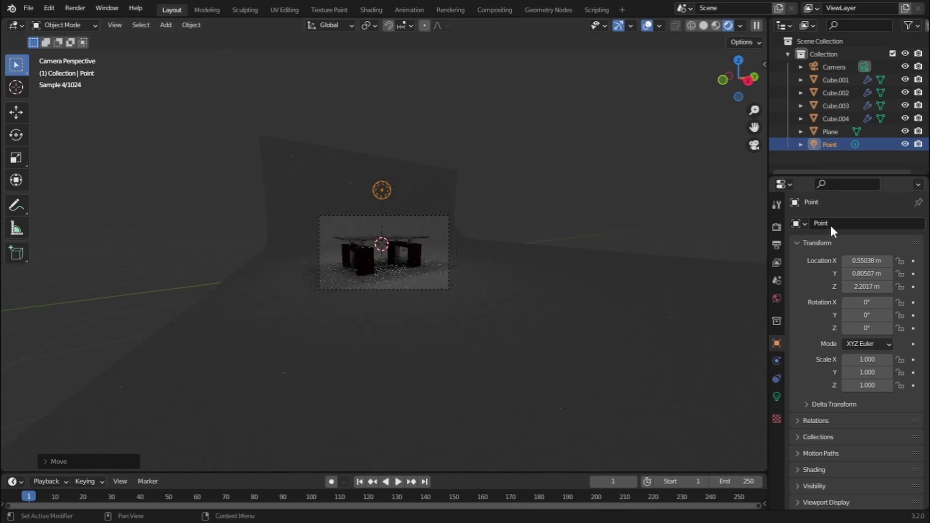
{"action": "left_click", "coordinate": [776, 245]}
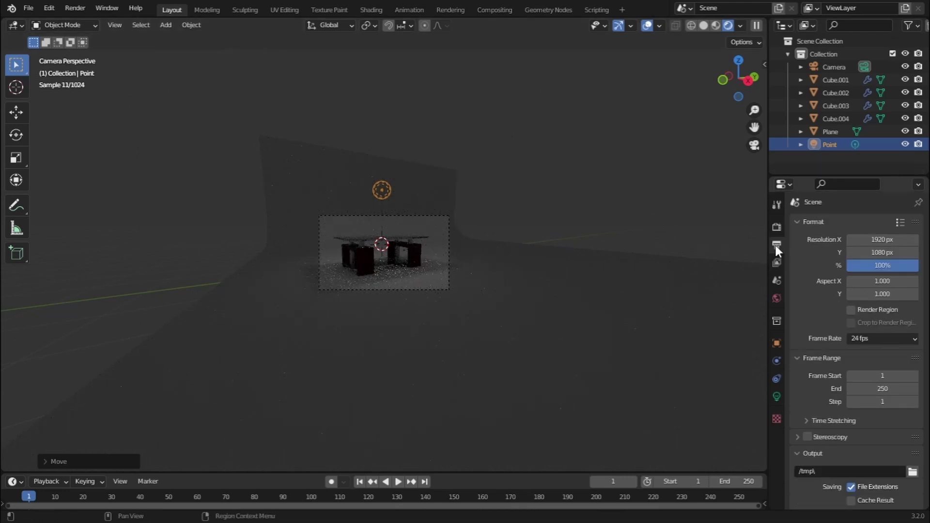
{"action": "left_click", "coordinate": [851, 310]}
{"action": "scroll", "coordinate": [434, 255], "scroll_direction": "up", "scroll_amount": 4}
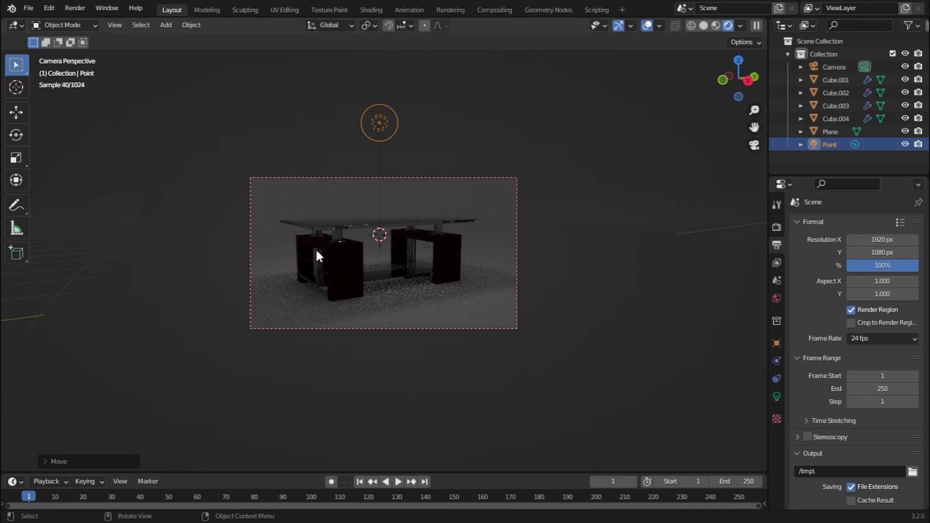
{"action": "scroll", "coordinate": [510, 253], "scroll_direction": "down", "scroll_amount": 2}
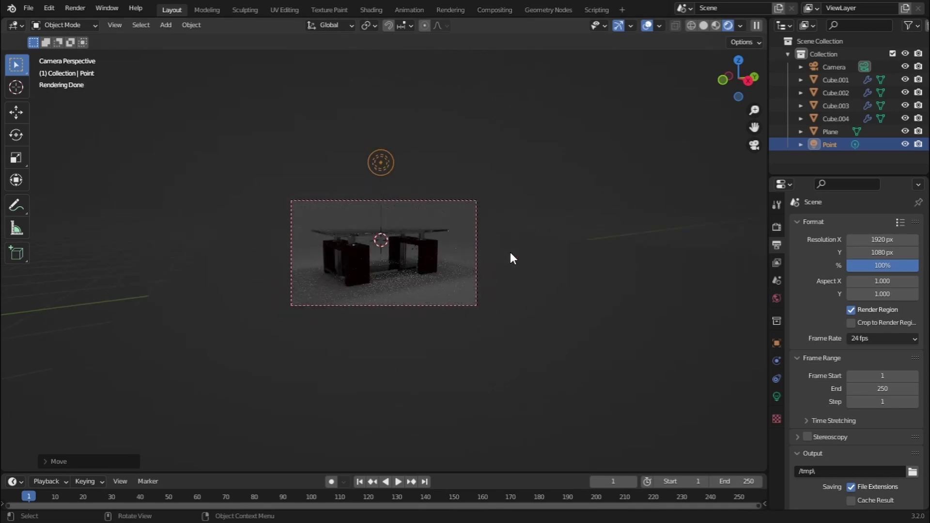
- Move the point light in the positive Y direction well beyond the camera frame and raise it along Z
{"action": "key", "text": "g"}
{"action": "key", "text": "y"}
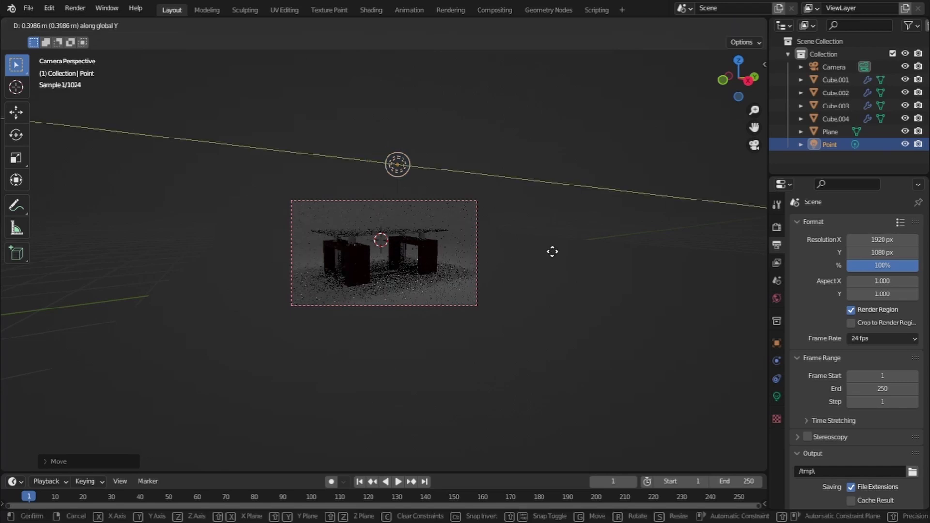
{"action": "left_click", "coordinate": [708, 251]}
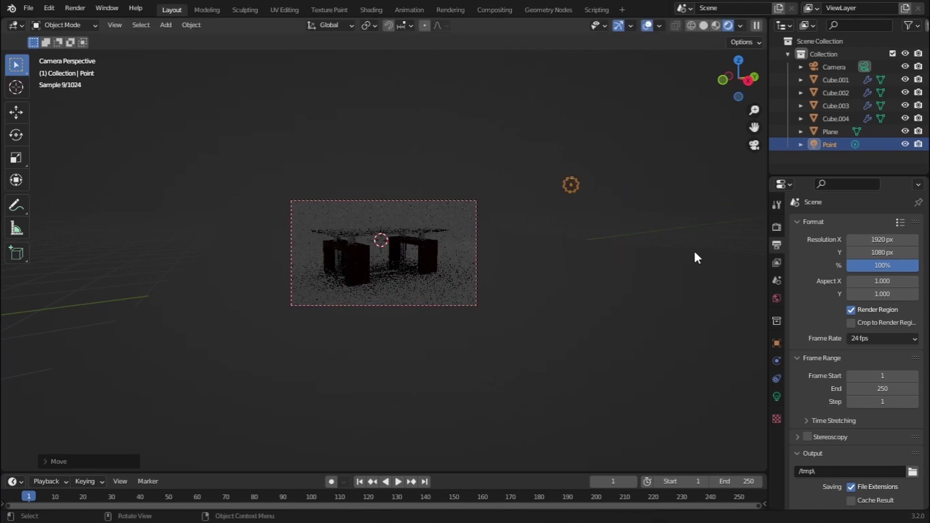
{"action": "key", "text": "g"}
{"action": "key", "text": "z"}
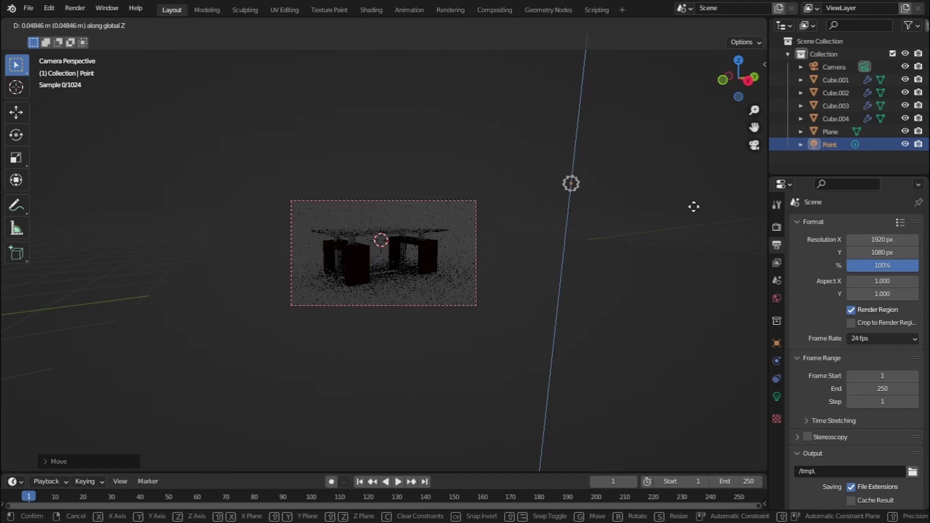
{"action": "left_click", "coordinate": [694, 171]}
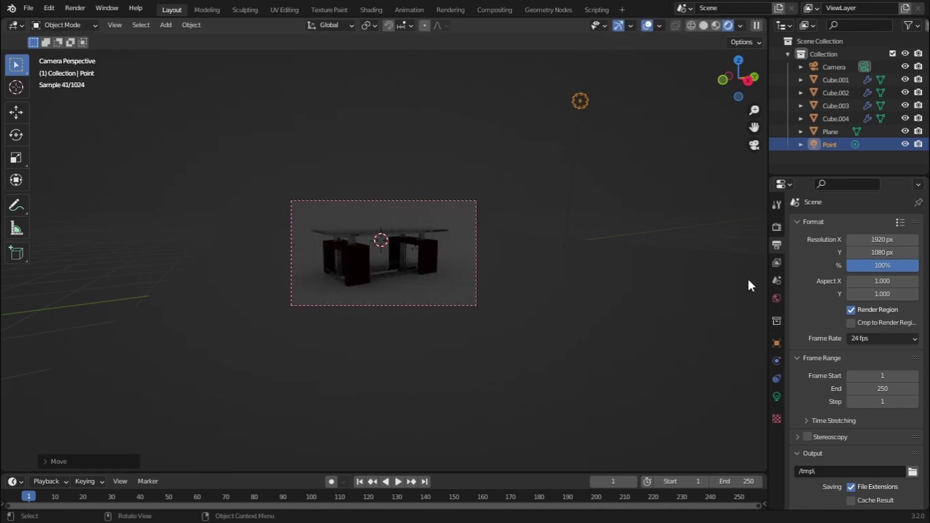
- Set the point light's power to 1000 W, increase it to 5000 W and save the file
{"action": "left_click", "coordinate": [776, 395]}
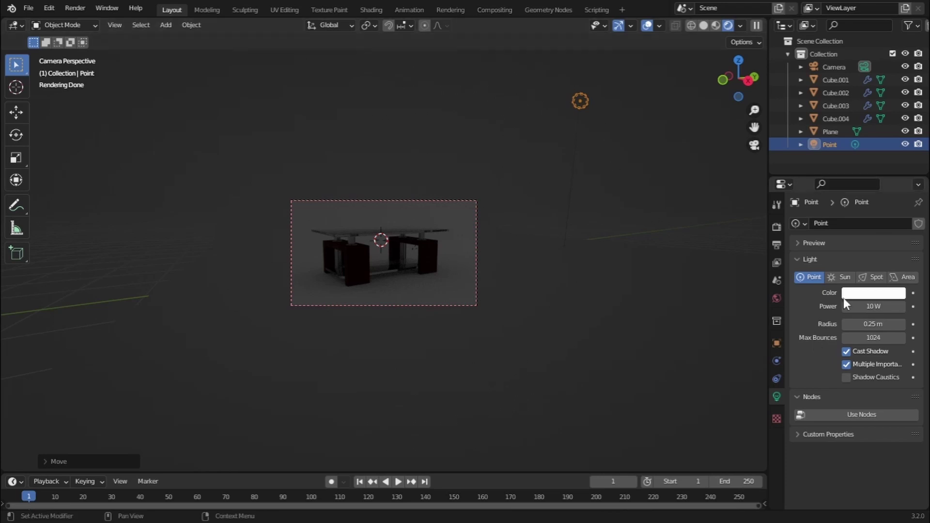
{"action": "left_click", "coordinate": [878, 307]}
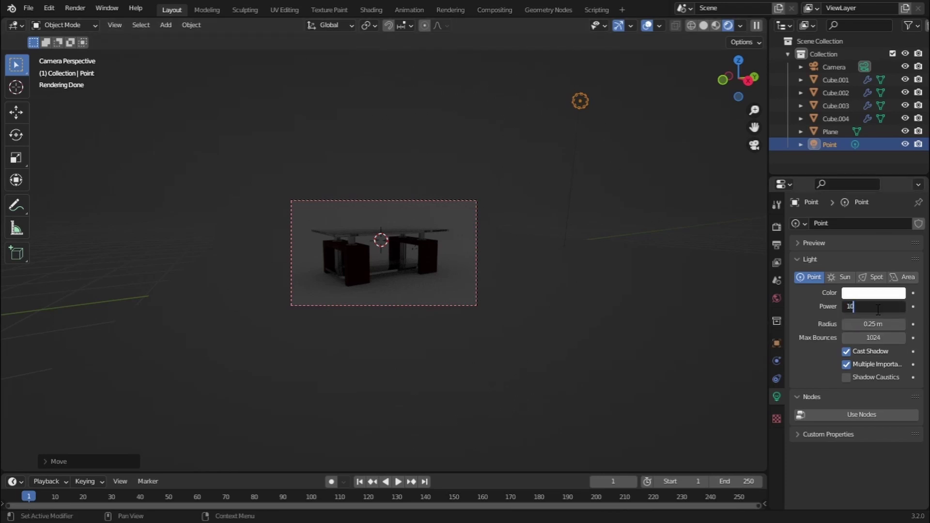
{"action": "key", "text": "Return"}
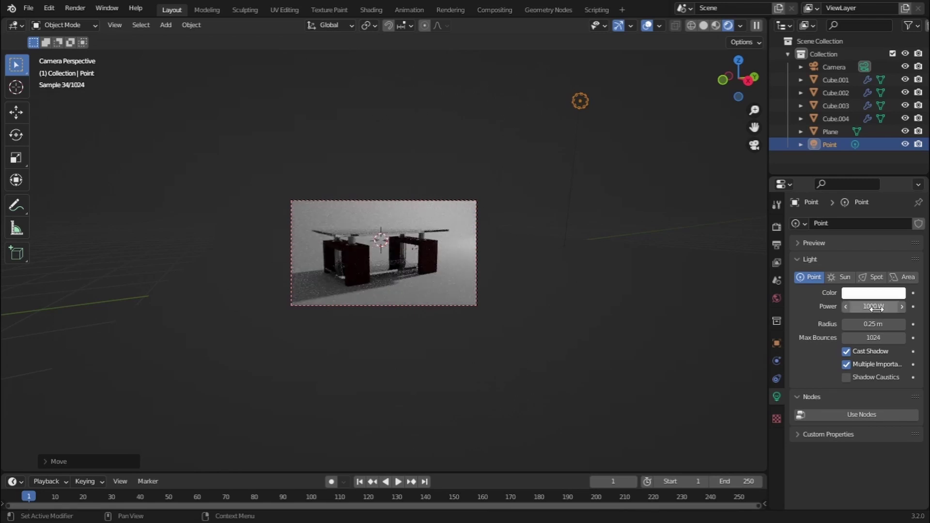
{"action": "left_click", "coordinate": [877, 307]}
{"action": "type", "text": "500"}
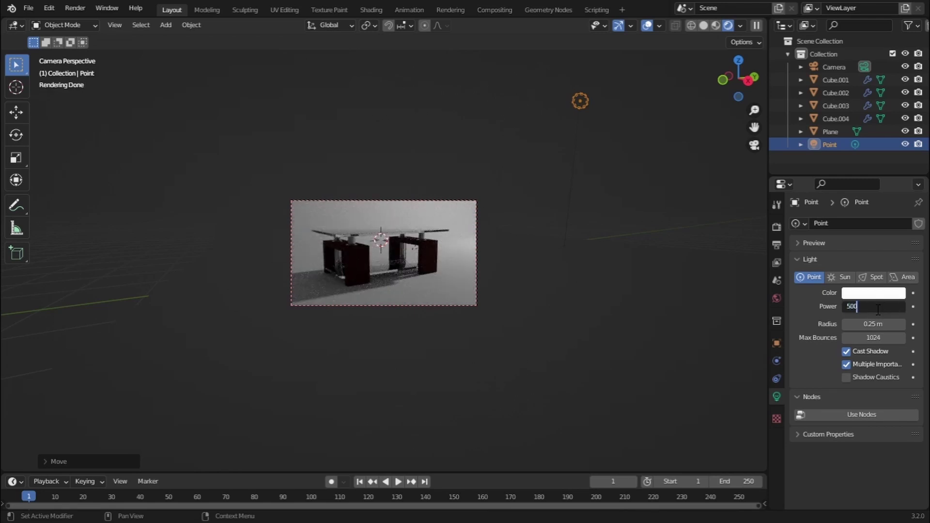
{"action": "type", "text": "0"}
{"action": "key", "text": "Return"}
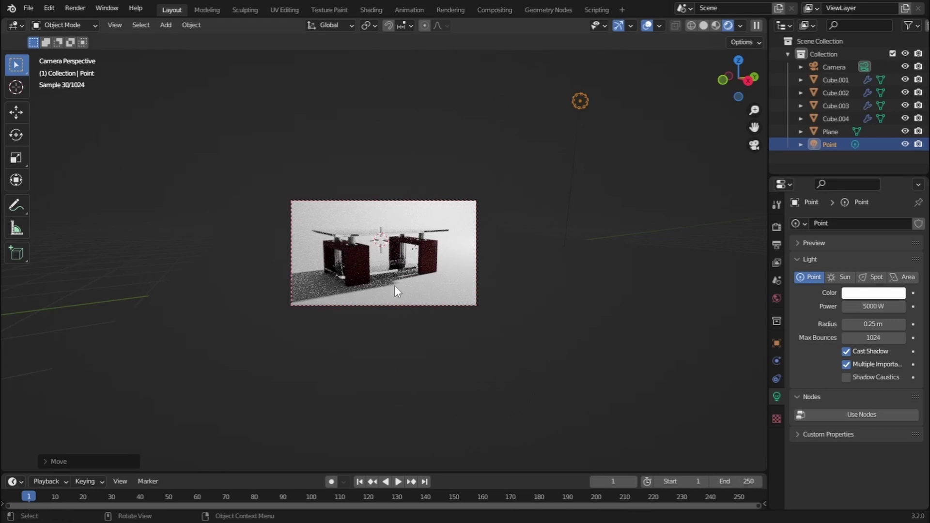
{"action": "key", "text": "ctrl+s"}
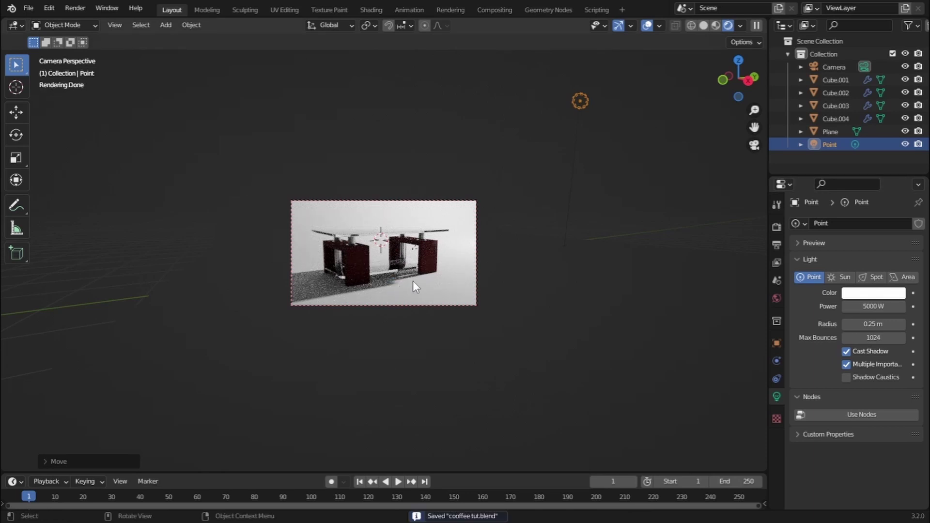
- Set the point light's radius to 5 m to soften its shadows
{"action": "left_click", "coordinate": [867, 323]}
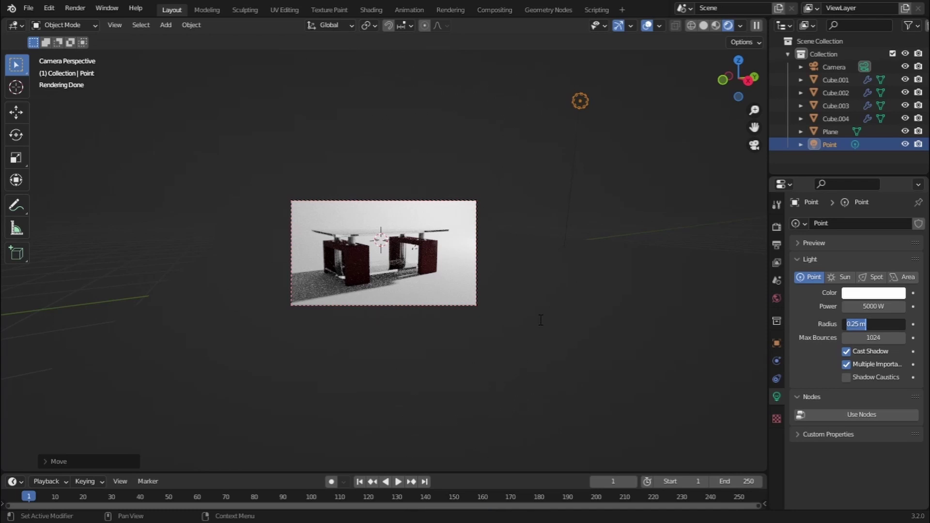
{"action": "type", "text": "5"}
{"action": "key", "text": "Return"}
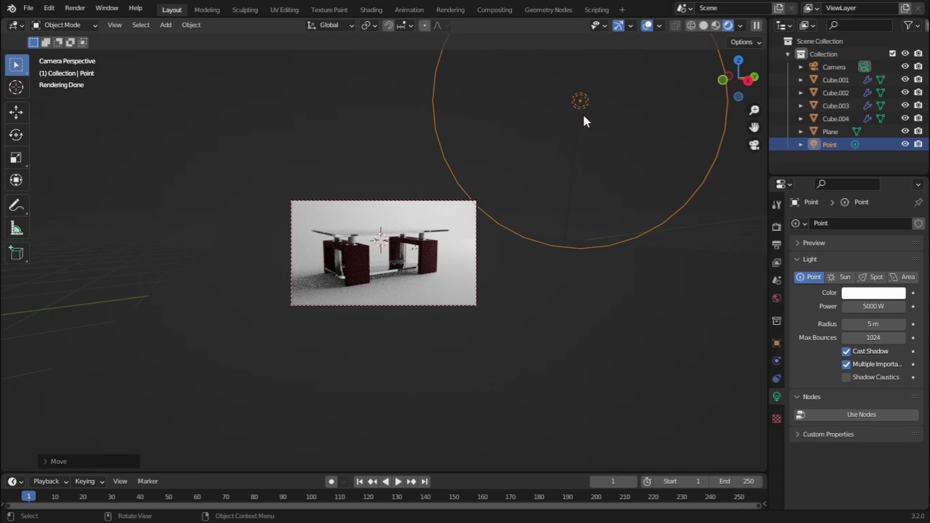
- Duplicate the point light and place the copy along the Y axis on the opposite side of the table
{"action": "key", "text": "shift+d"}
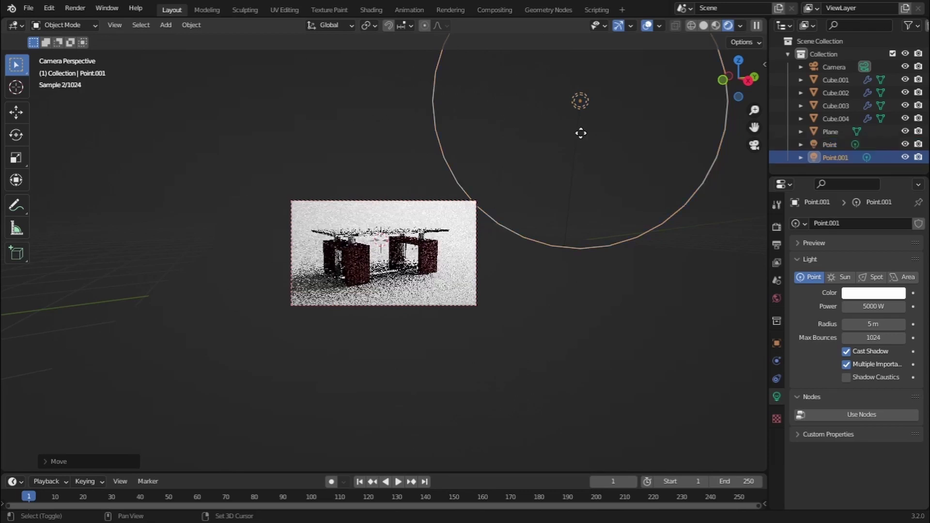
{"action": "key", "text": "y"}
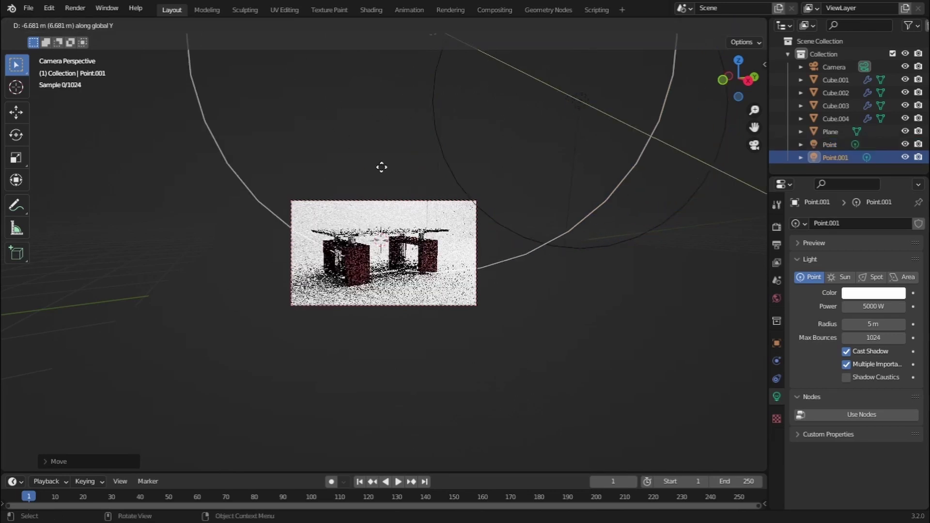
{"action": "left_click", "coordinate": [681, 213]}
{"action": "key", "text": "g"}
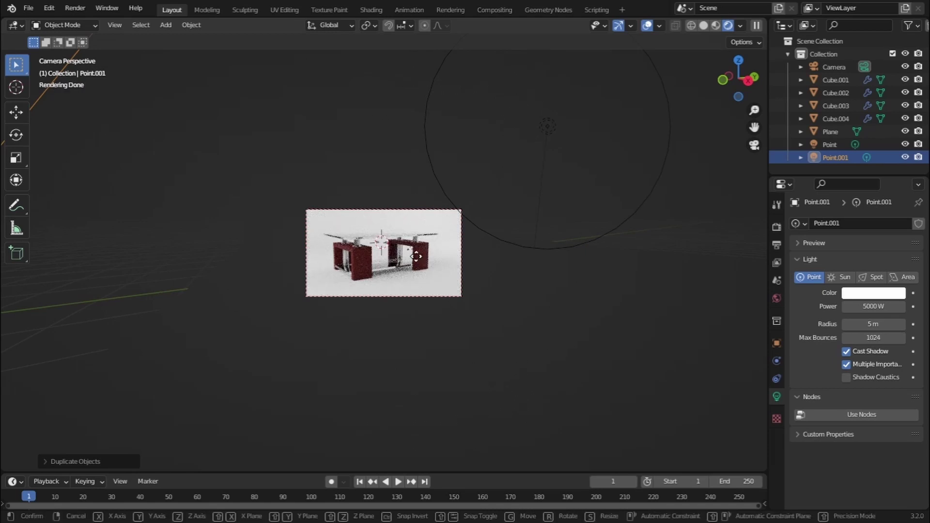
{"action": "key", "text": "y"}
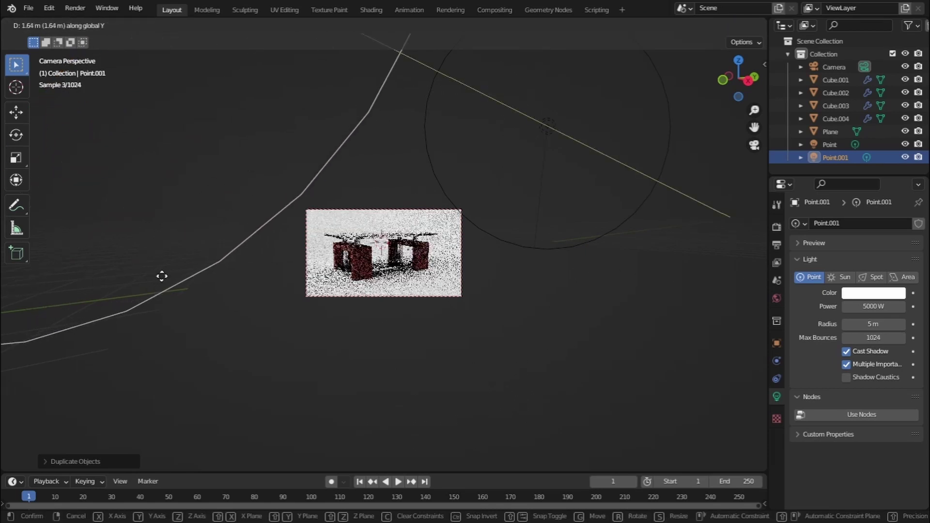
{"action": "left_click", "coordinate": [162, 276]}
- Set the duplicated light's radius to 1 m
{"action": "left_click", "coordinate": [878, 325]}
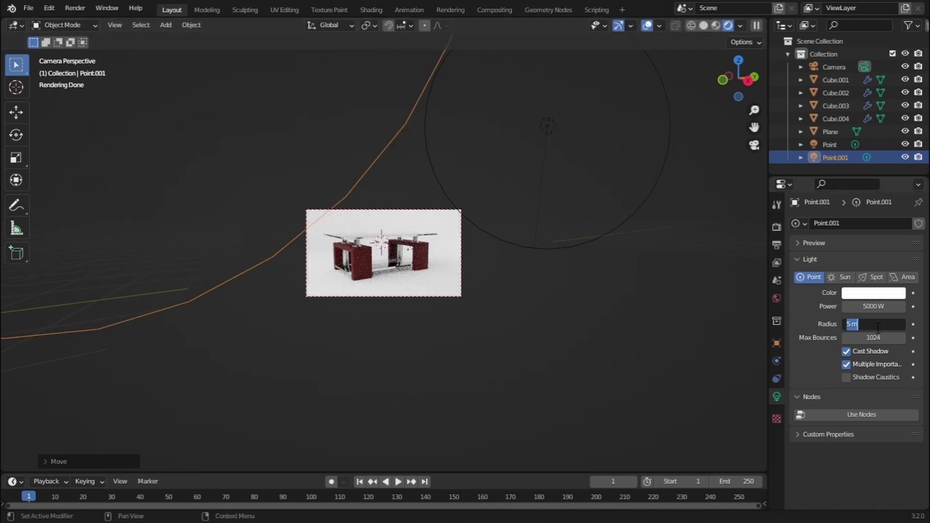
{"action": "type", "text": "1"}
{"action": "key", "text": "Return"}
- Lower the duplicated light along Z and move it about 0.66 m along Y toward the table
{"action": "scroll", "coordinate": [606, 317], "scroll_direction": "down", "scroll_amount": 1}
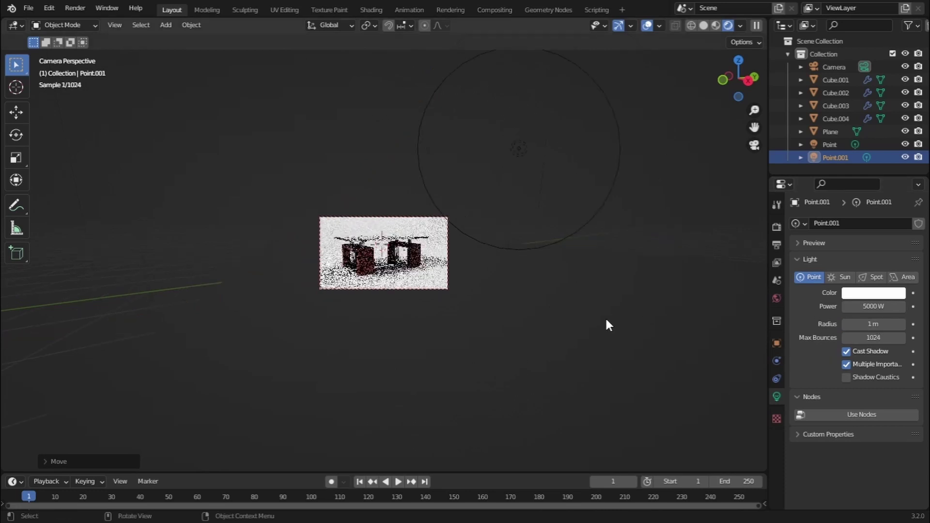
{"action": "key", "text": "g"}
{"action": "key", "text": "z"}
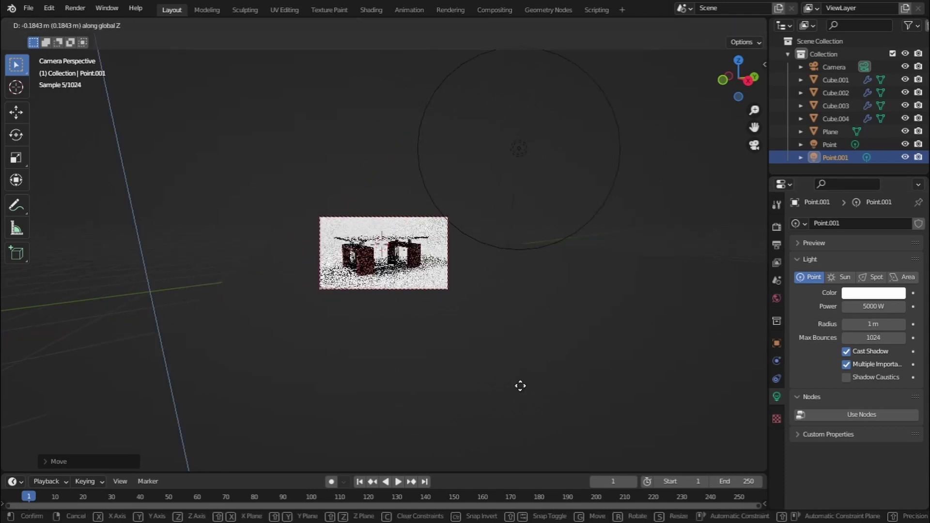
{"action": "left_click", "coordinate": [450, 249]}
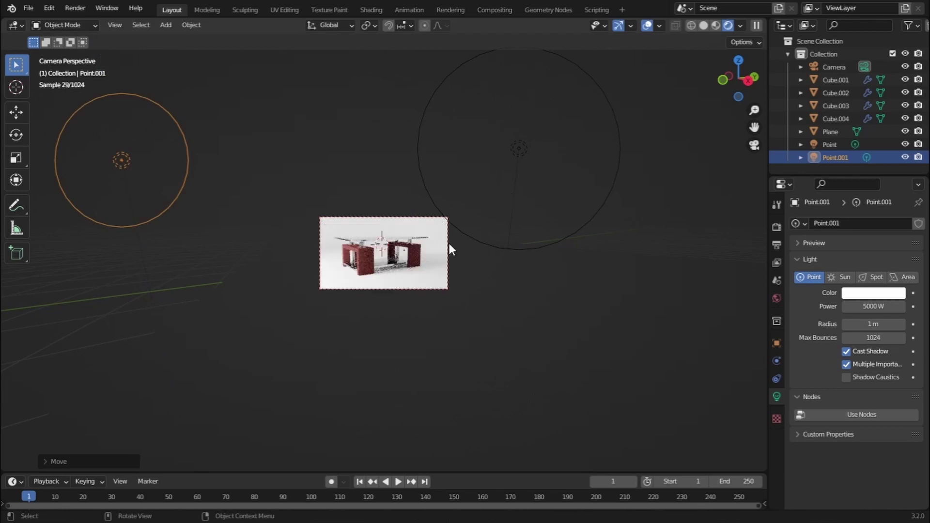
{"action": "key", "text": "g"}
{"action": "key", "text": "y"}
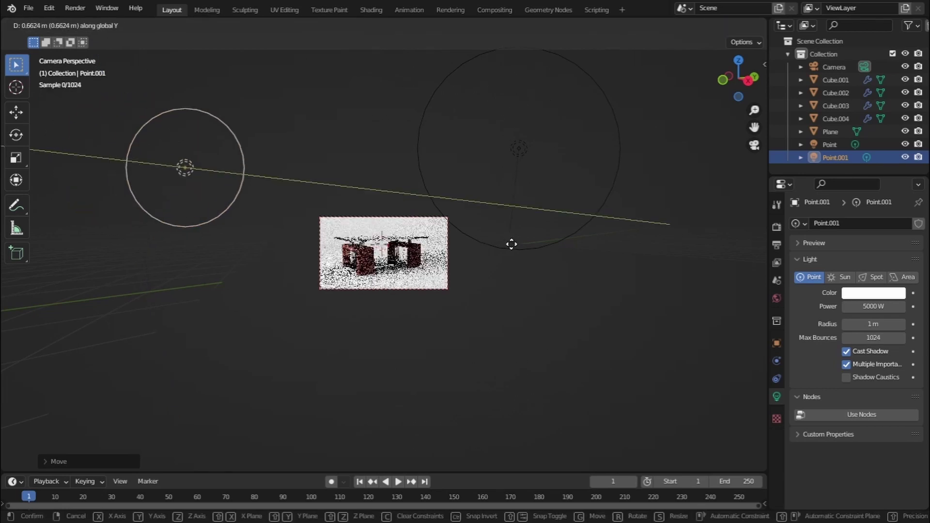
{"action": "left_click", "coordinate": [512, 248]}
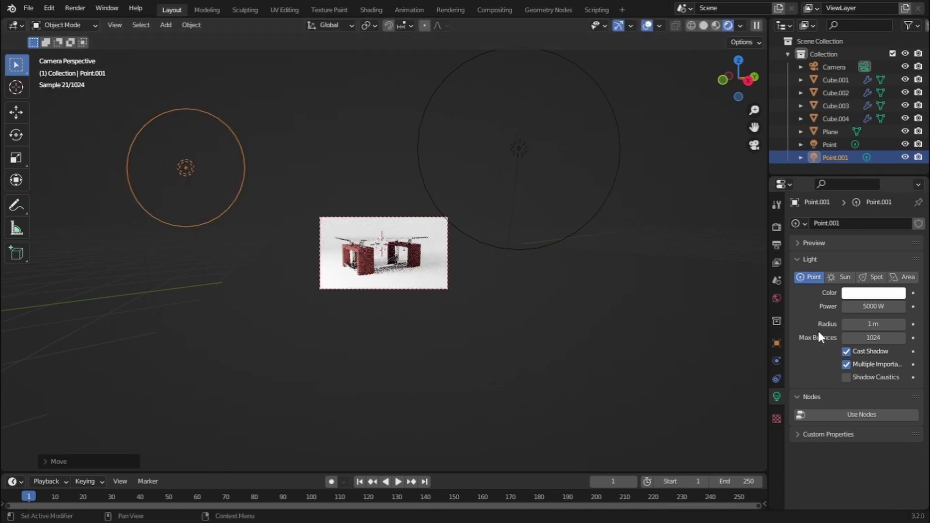
- Set the duplicated point light's power to 100 W and hide the original point light to judge the duplicate alone
{"action": "left_click", "coordinate": [874, 306]}
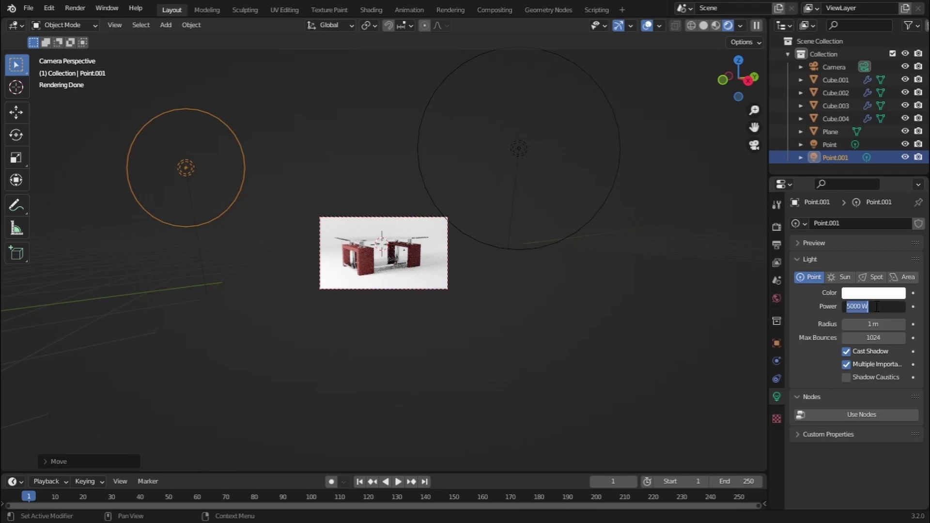
{"action": "type", "text": "100"}
{"action": "key", "text": "Return"}
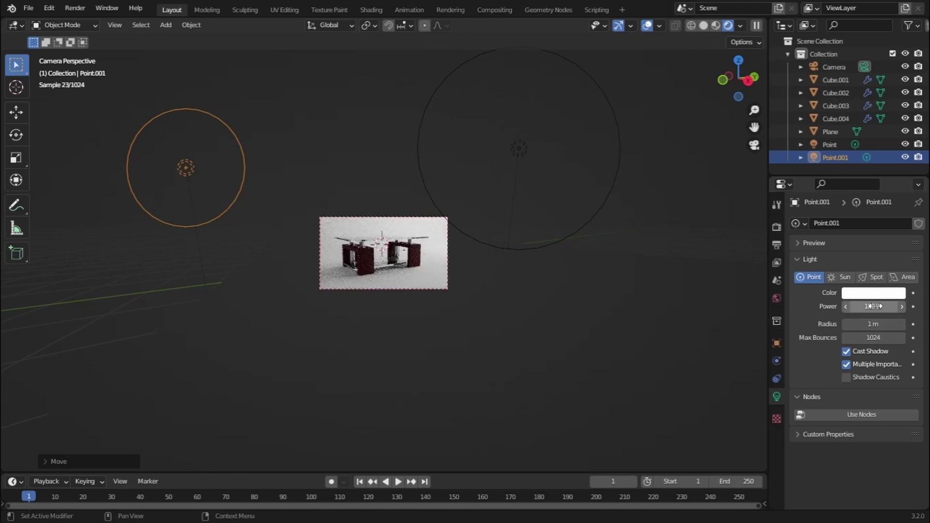
{"action": "left_click", "coordinate": [904, 145]}
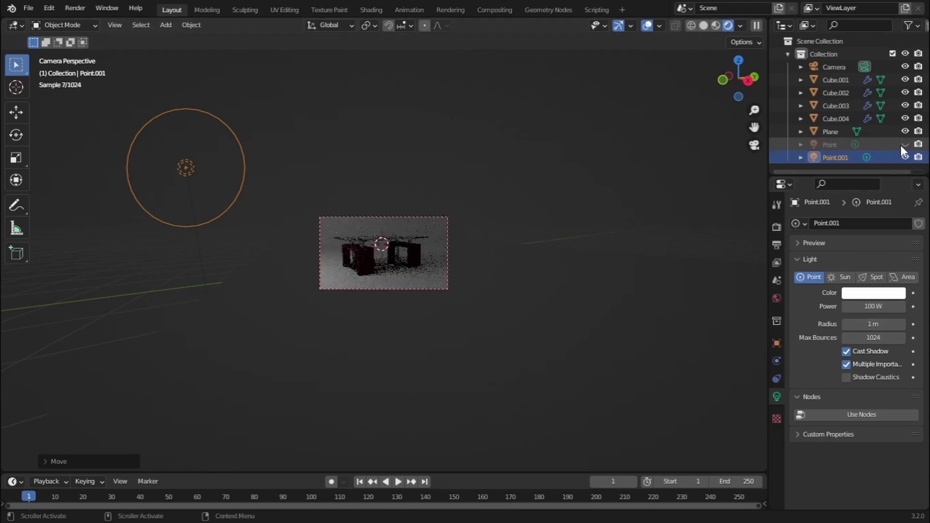
{"action": "scroll", "coordinate": [352, 250], "scroll_direction": "up", "scroll_amount": 3}
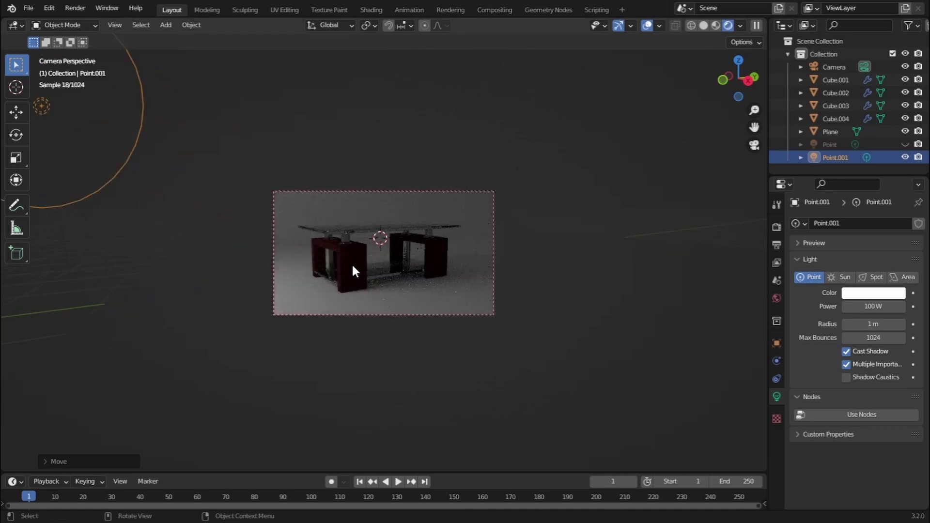
- Shift the duplicated light along Y toward the table, raise it about 0.1 m along Z, and save the file
{"action": "key", "text": "g"}
{"action": "key", "text": "y"}
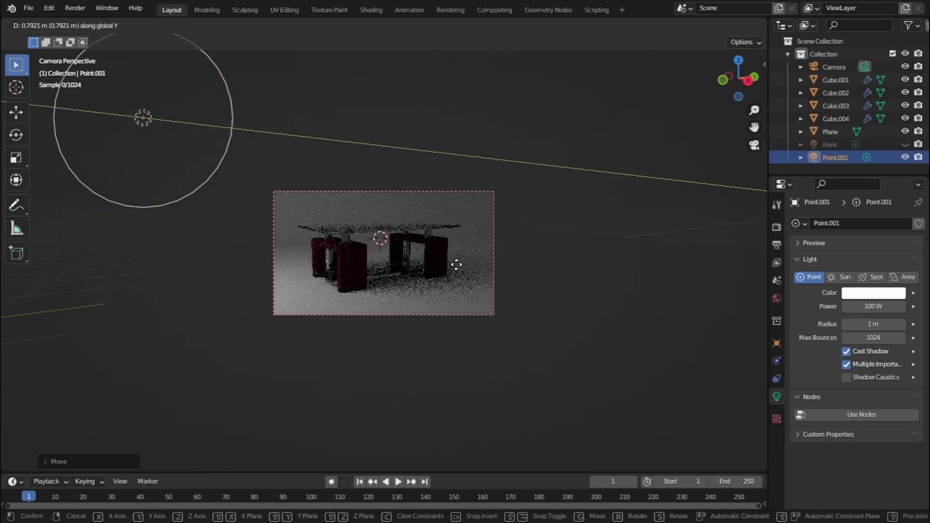
{"action": "key", "text": "Escape"}
{"action": "key", "text": "g"}
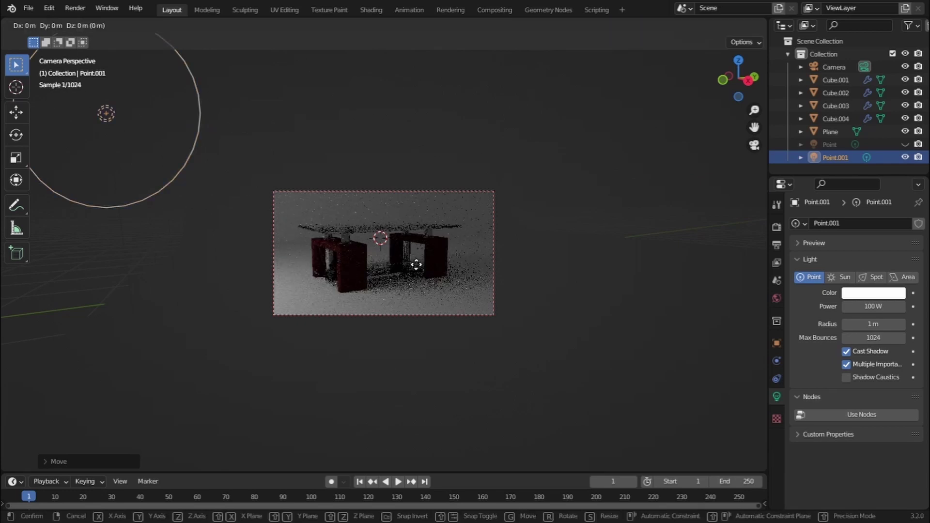
{"action": "key", "text": "z"}
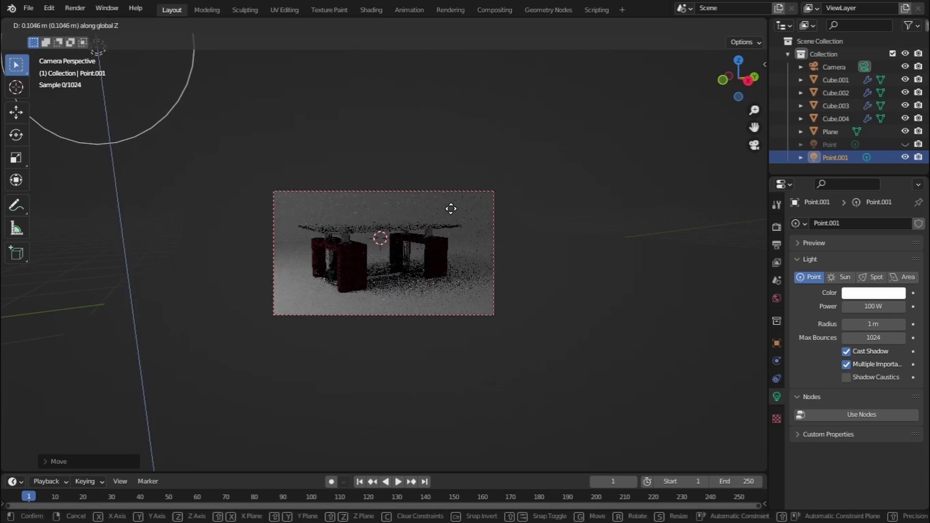
{"action": "left_click", "coordinate": [450, 208]}
{"action": "scroll", "coordinate": [438, 237], "scroll_direction": "down", "scroll_amount": 2}
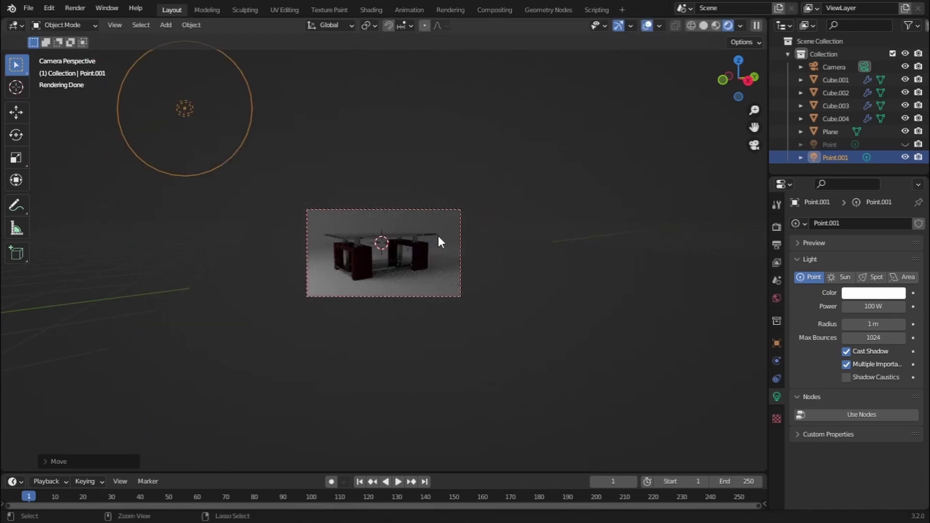
{"action": "key", "text": "ctrl+s"}
- Set the duplicated light's power to 300 W and unhide the original point light
{"action": "double_click", "coordinate": [864, 306]}
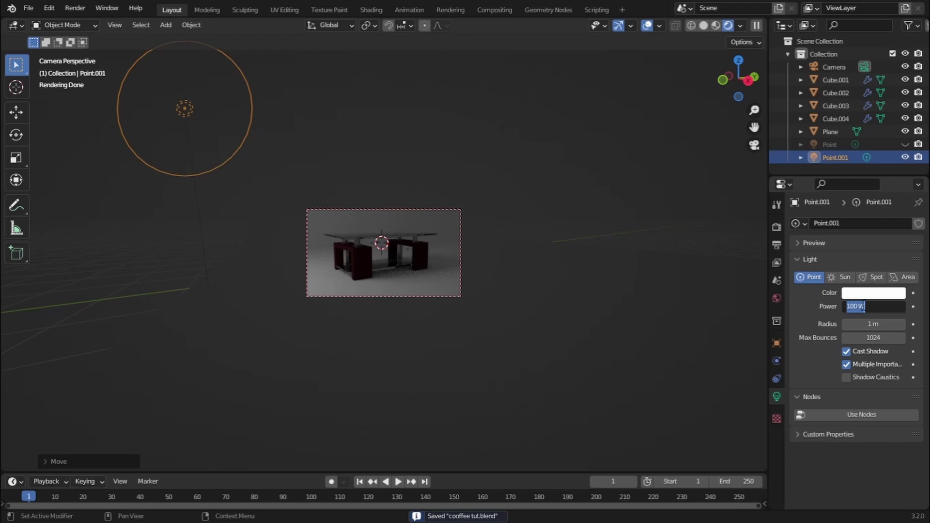
{"action": "type", "text": "500"}
{"action": "key", "text": "Return"}
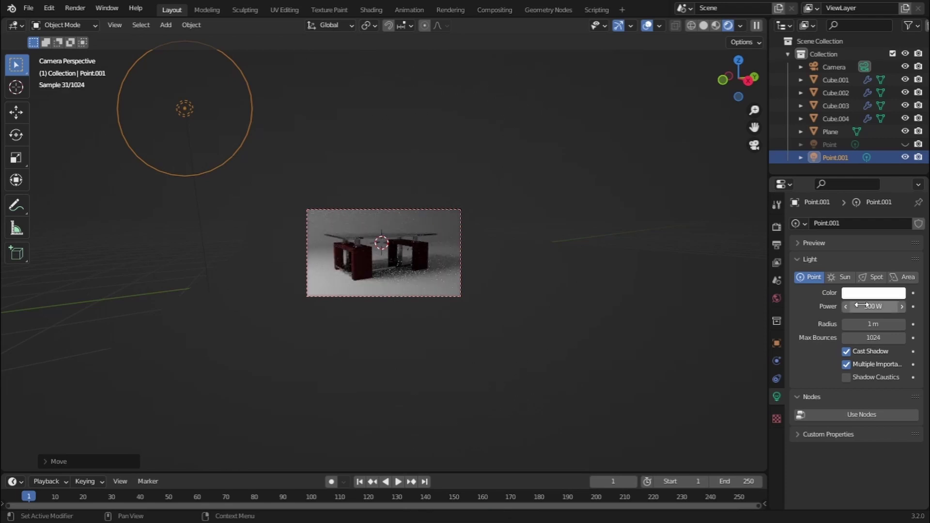
{"action": "left_click", "coordinate": [903, 145]}
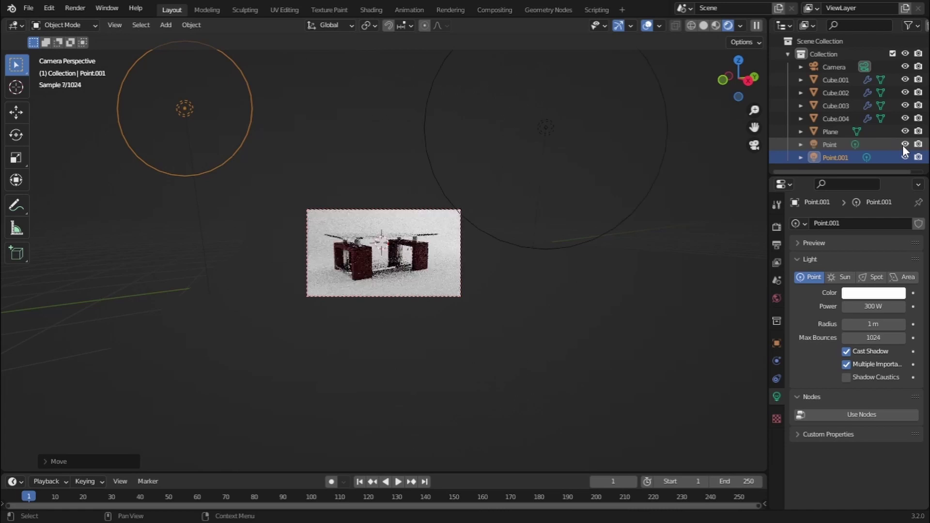
- Turn off the viewport overlays to inspect the rendered table in the camera view without guides
{"action": "left_click", "coordinate": [648, 26]}
{"action": "scroll", "coordinate": [443, 265], "scroll_direction": "up", "scroll_amount": 4}
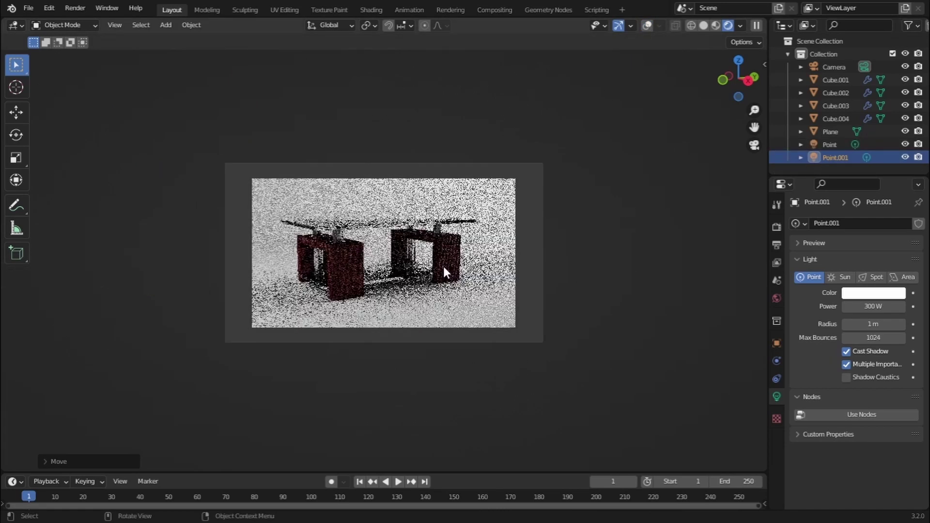
{"action": "scroll", "coordinate": [443, 266], "scroll_direction": "up", "scroll_amount": 3}
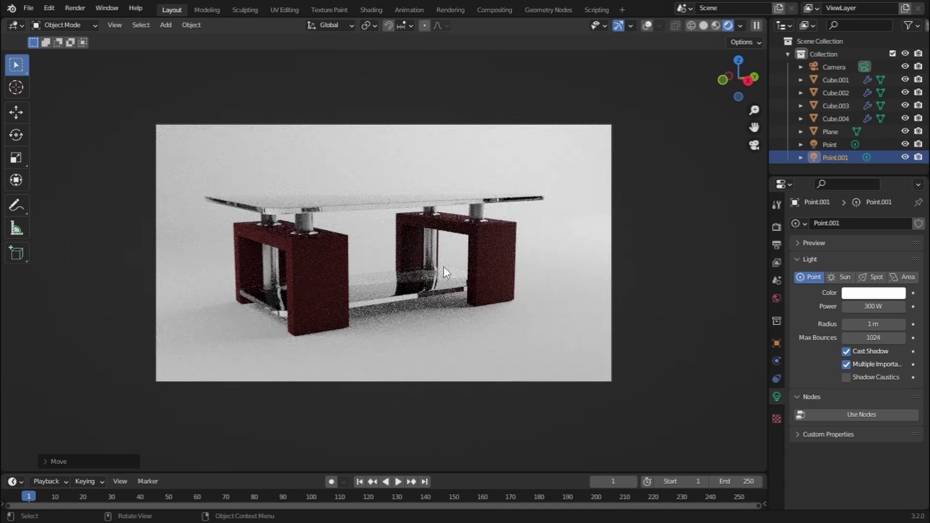
- Select the camera, use solid viewport shading, and rotate the camera about global Z for a slightly different angle on the table
{"action": "left_click", "coordinate": [834, 67]}
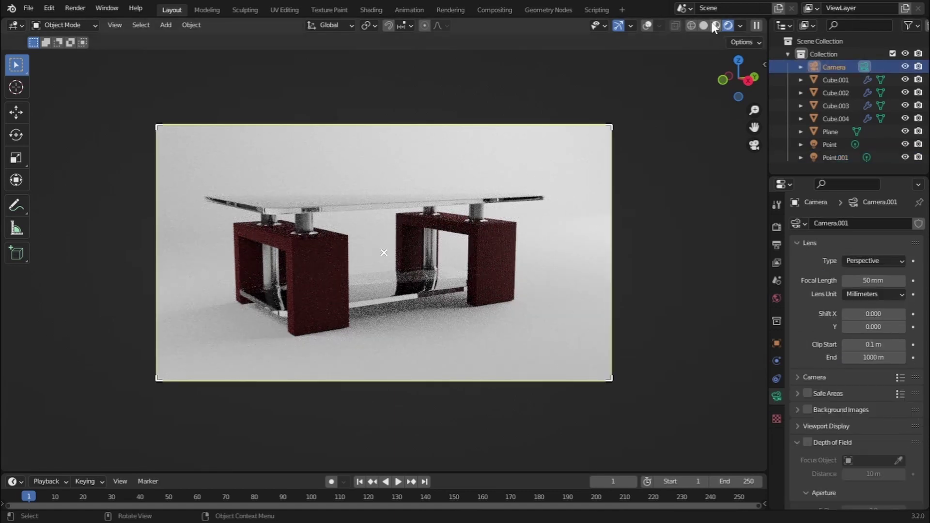
{"action": "left_click", "coordinate": [701, 26]}
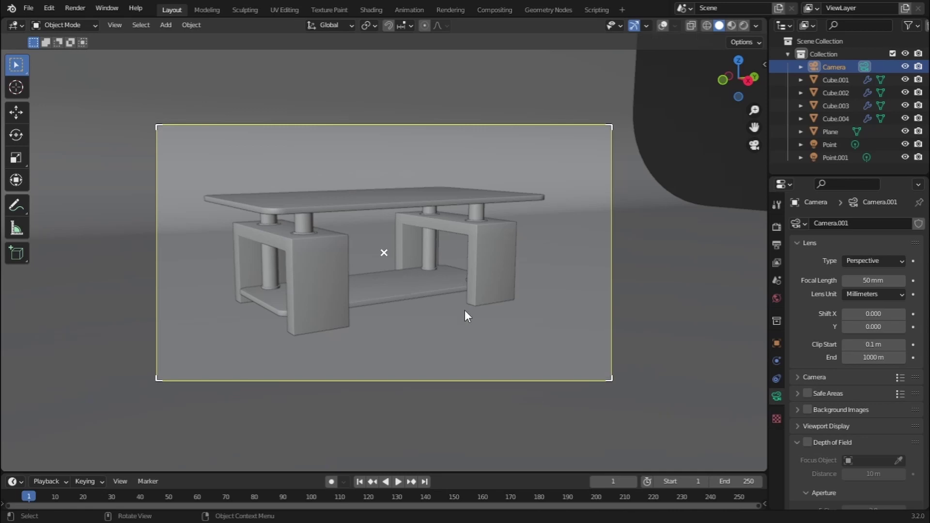
{"action": "key", "text": "r"}
{"action": "key", "text": "z"}
{"action": "left_click", "coordinate": [645, 133]}
- Rotate the backdrop plane slightly about the global Z axis and return to rendered viewport shading
{"action": "key", "text": "r"}
{"action": "key", "text": "z"}
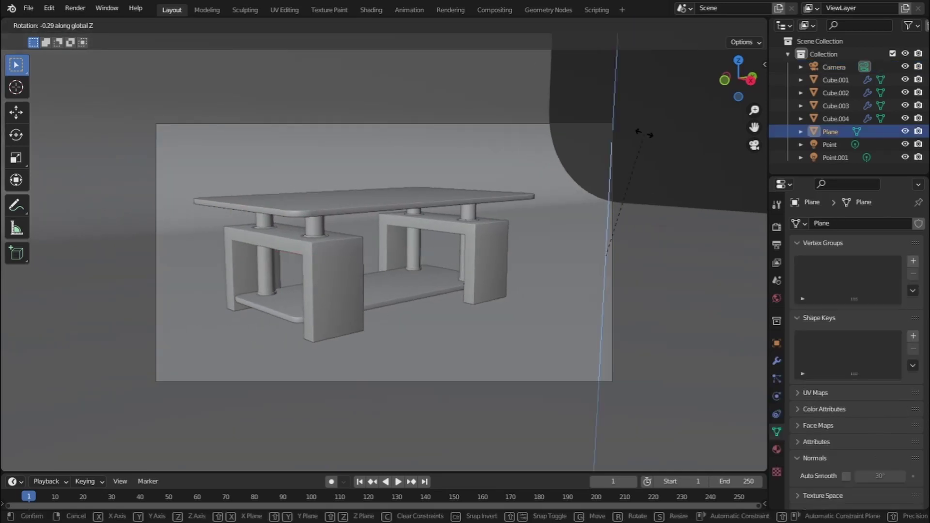
{"action": "left_click", "coordinate": [645, 133]}
{"action": "left_click", "coordinate": [729, 25]}
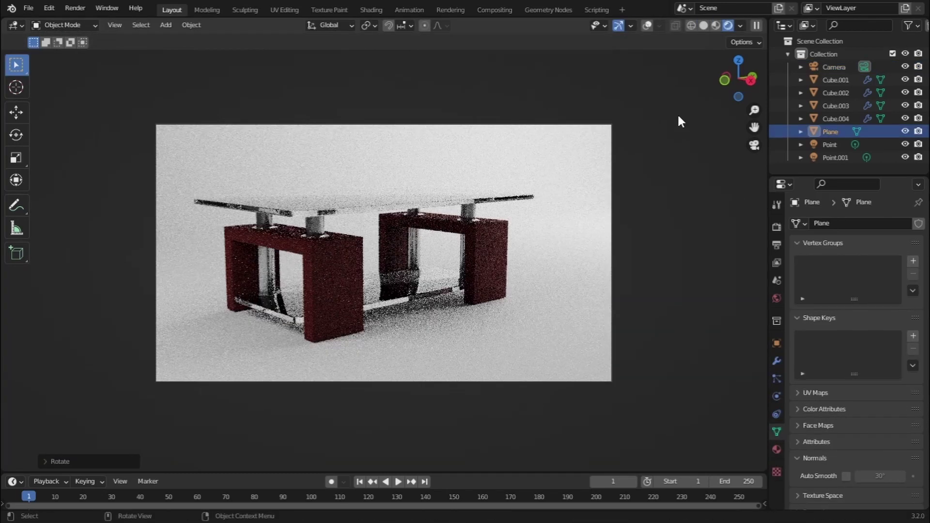
- Change the table legs' material base color to dark brown and start rendering the image
{"action": "left_click", "coordinate": [835, 79]}
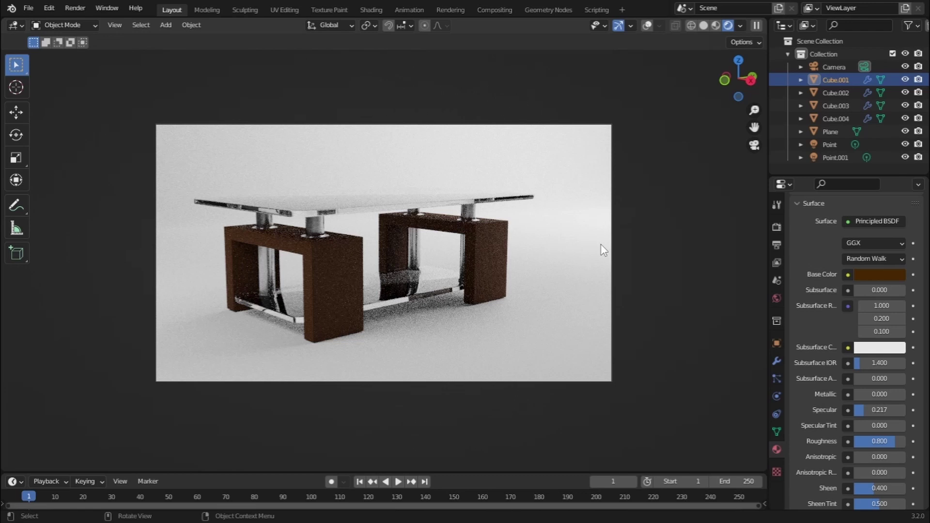
{"action": "key", "text": "F12"}
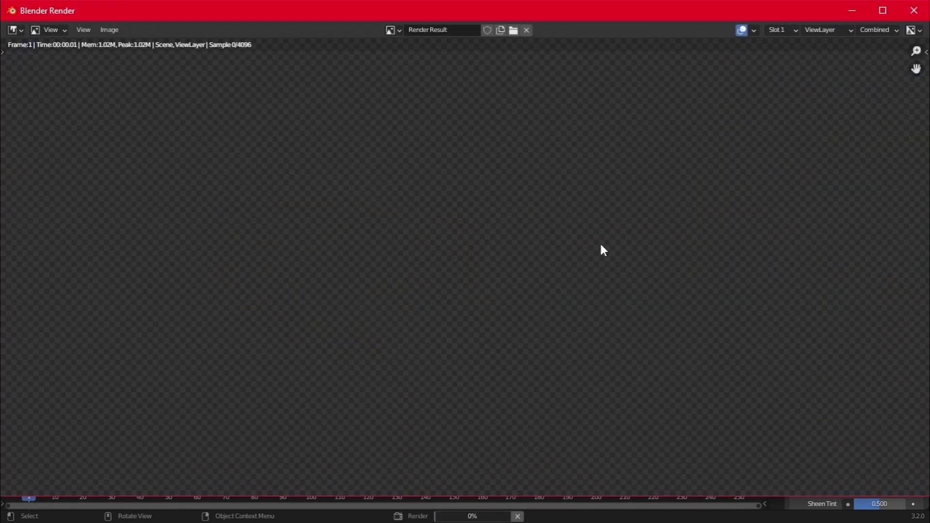